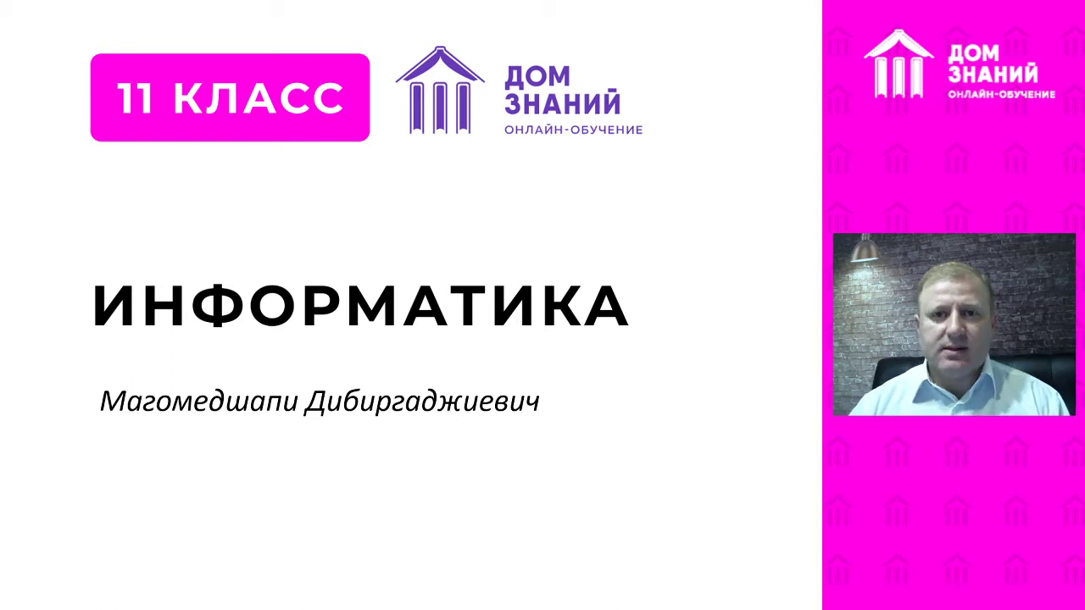
Advance the slideshow to the 'Blender 3D или Овечка Minecraft' slide listing the four lesson topics.
key(Right)
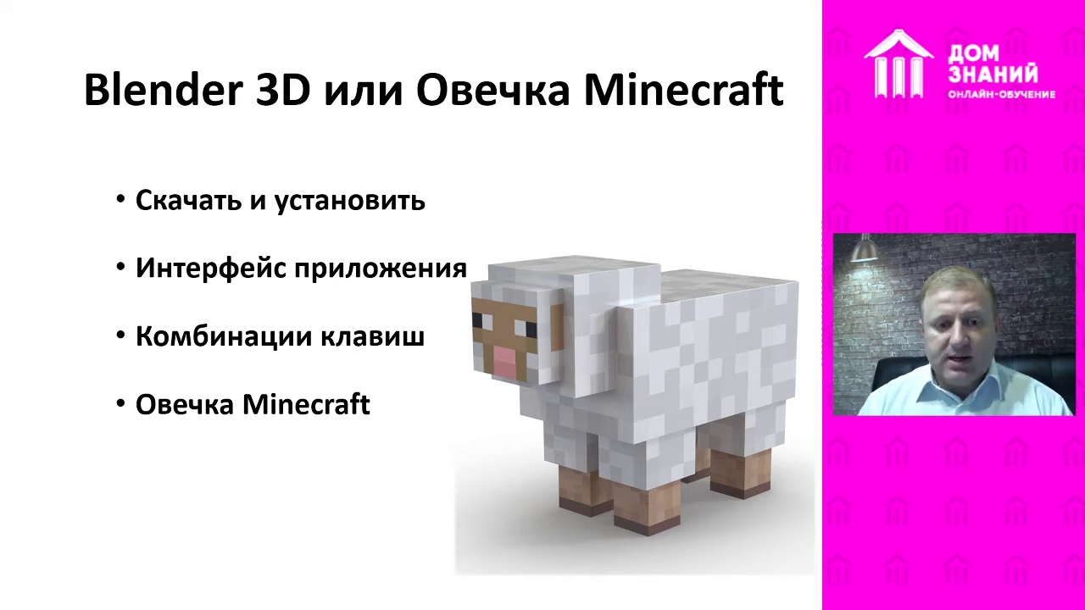
Move past the 'Где скачать Blender 3D?' slide to the blender.org download page in Chrome.
key(Right)
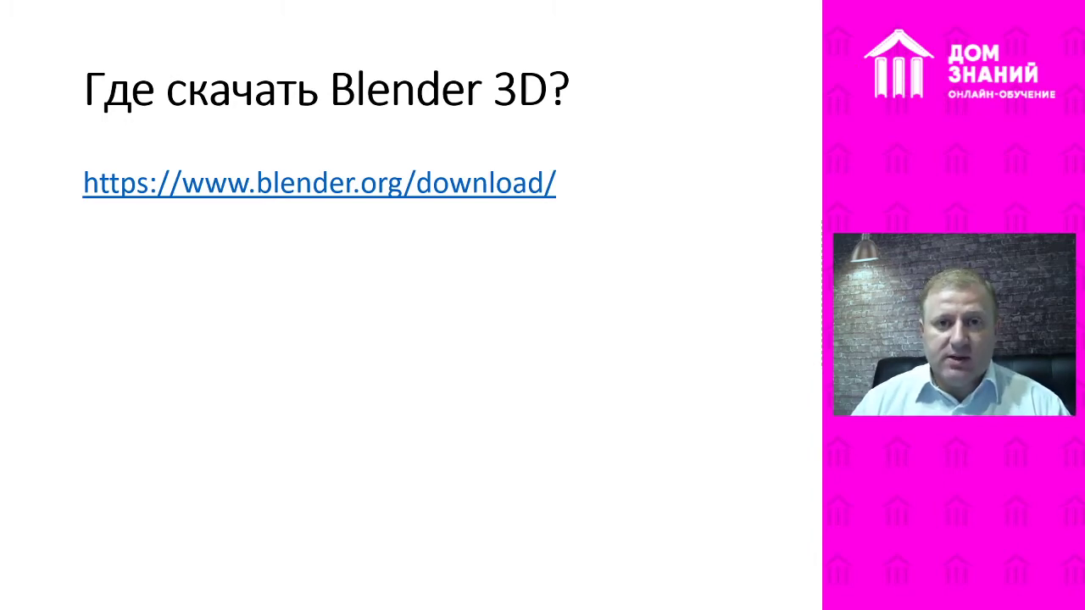
key(alt+Tab)
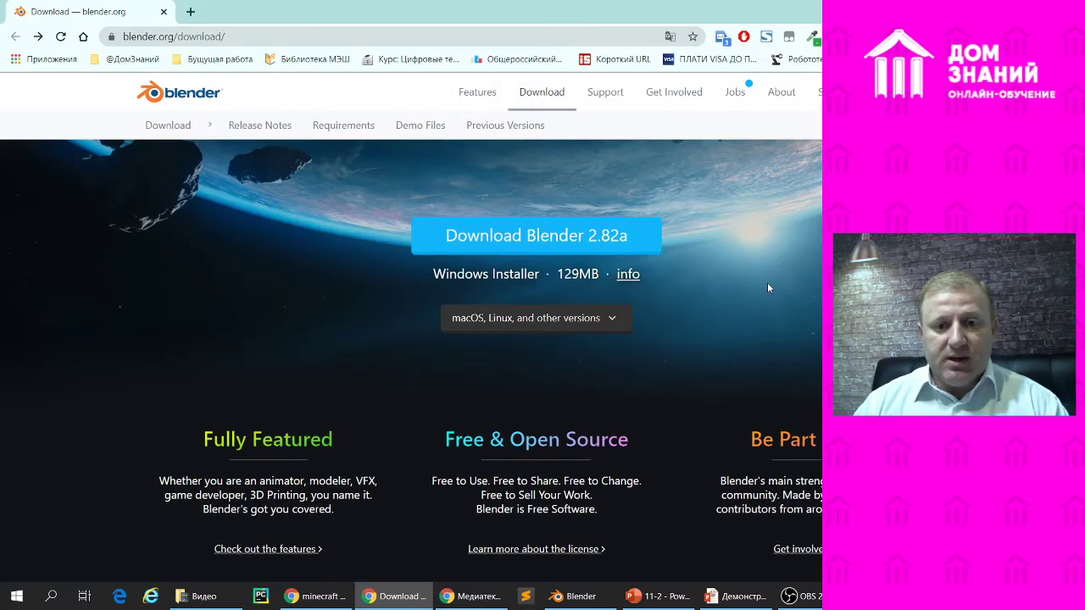
Show the Blender 2.82a download and its macOS/Linux versions, then return to the download slide.
key(alt+Tab)
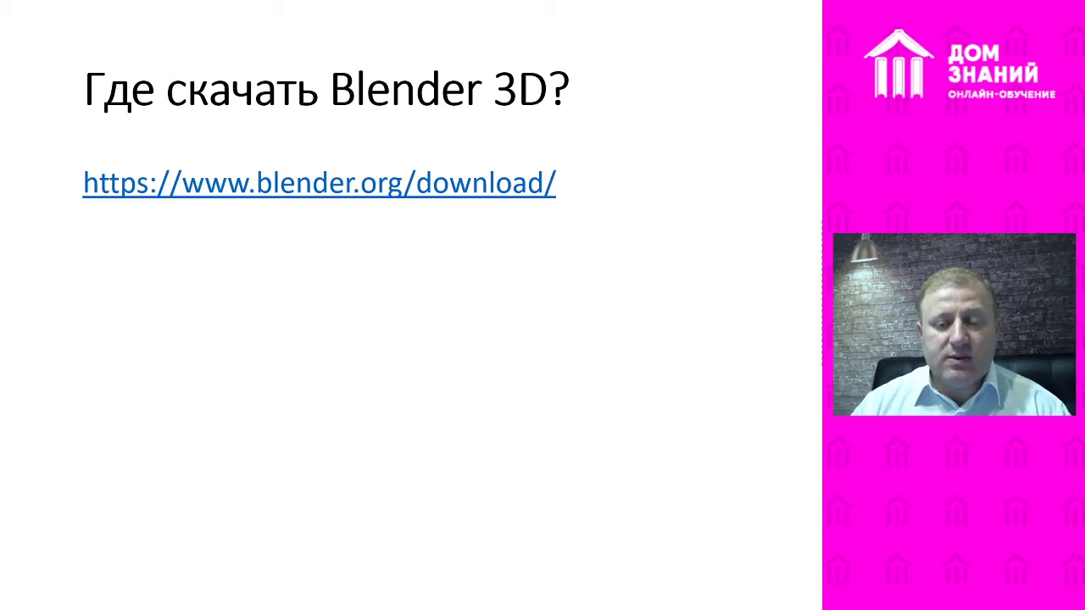
key(alt+Tab)
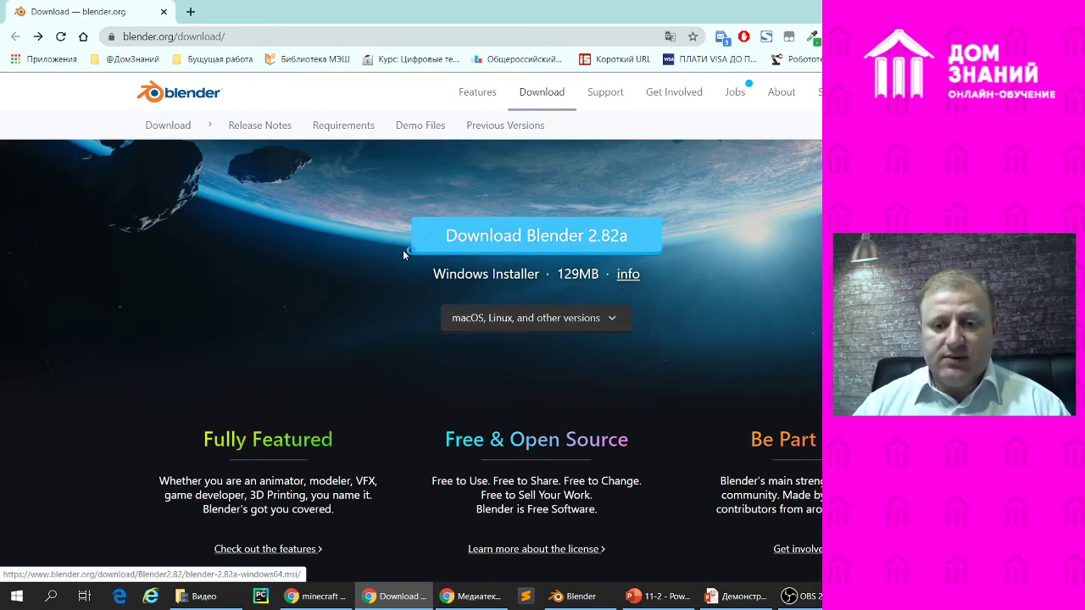
click(612, 320)
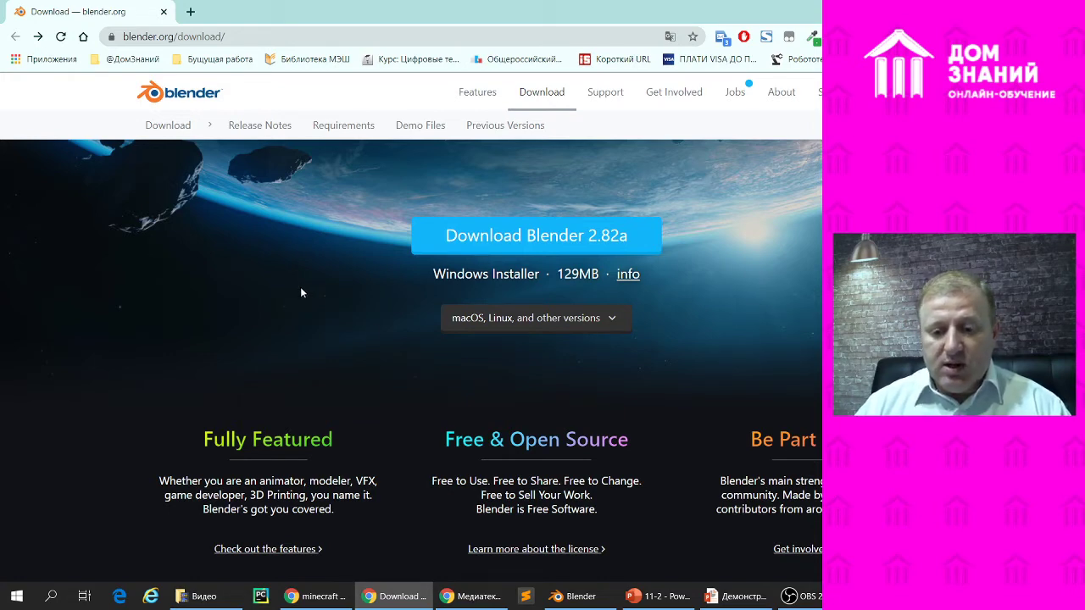
click(734, 596)
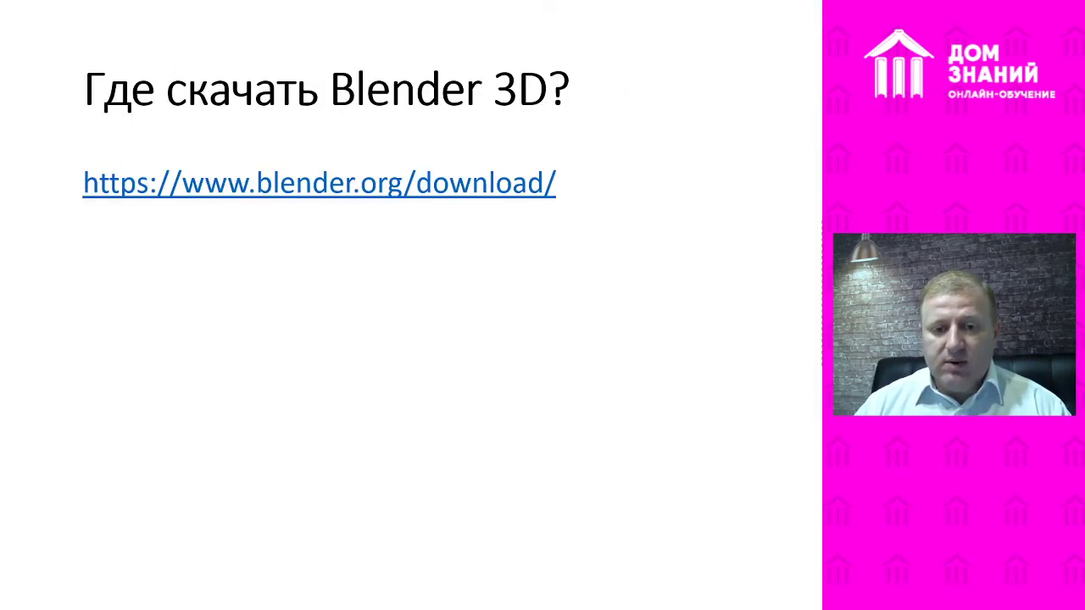
Show the 'Овечка Minecraft' reference slide, then bring up Blender's default scene.
click(401, 320)
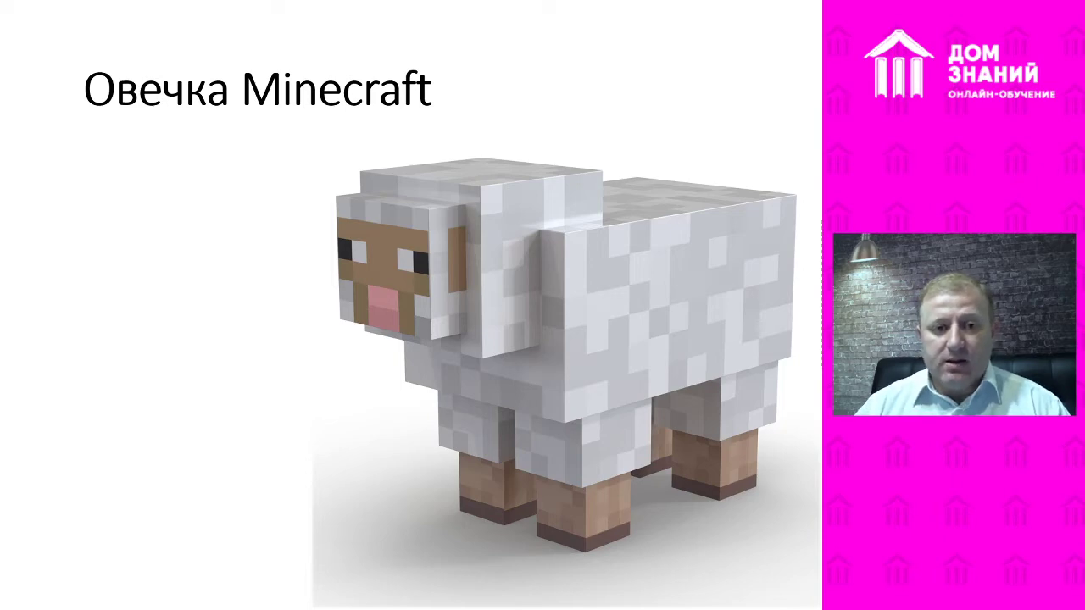
key(alt+Tab)
click(585, 598)
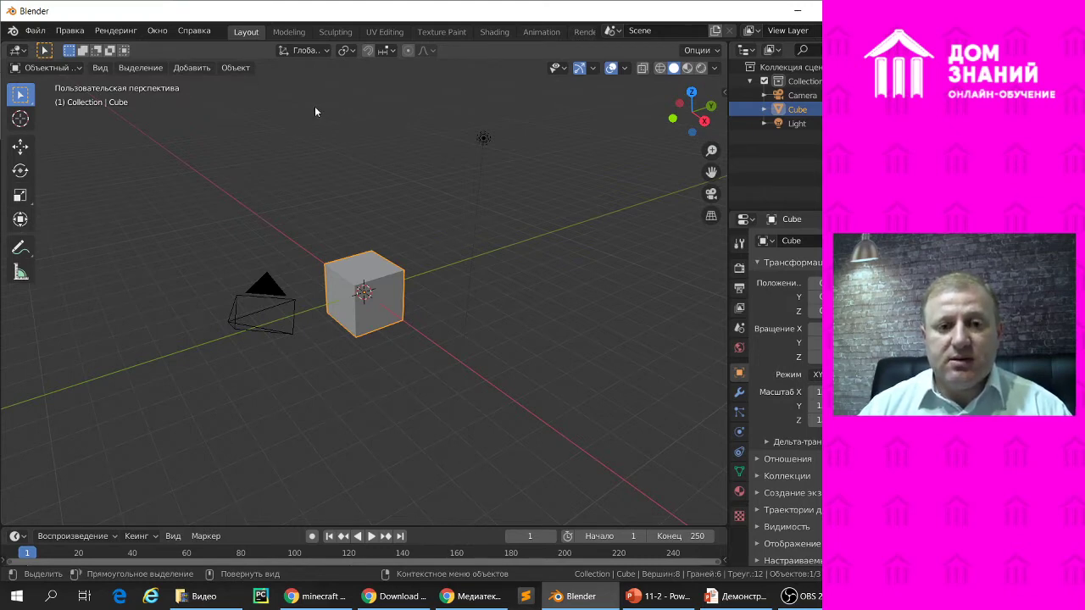
click(68, 31)
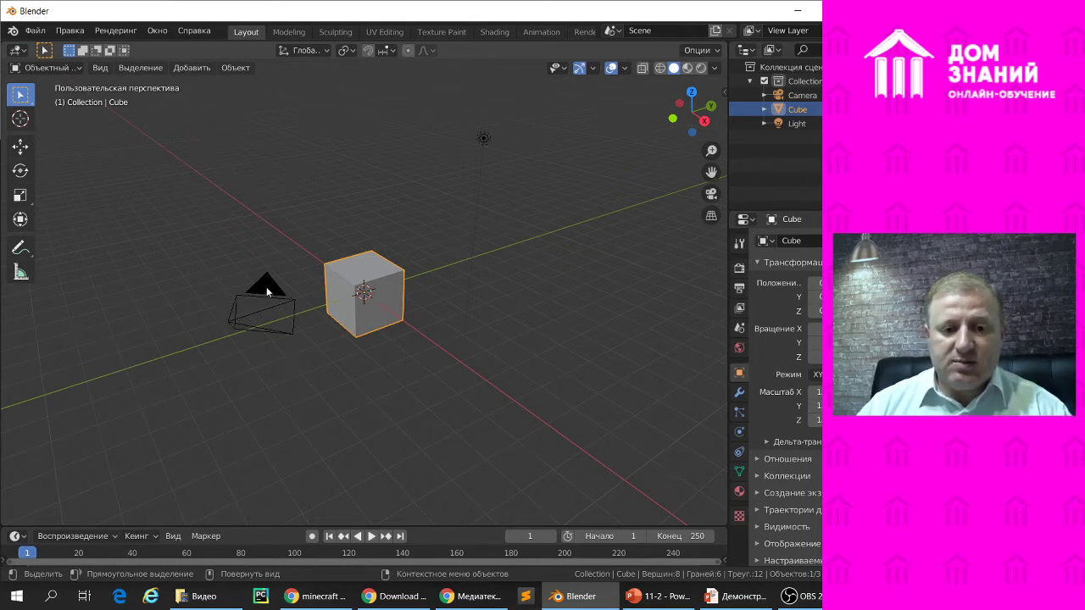
click(266, 288)
click(465, 188)
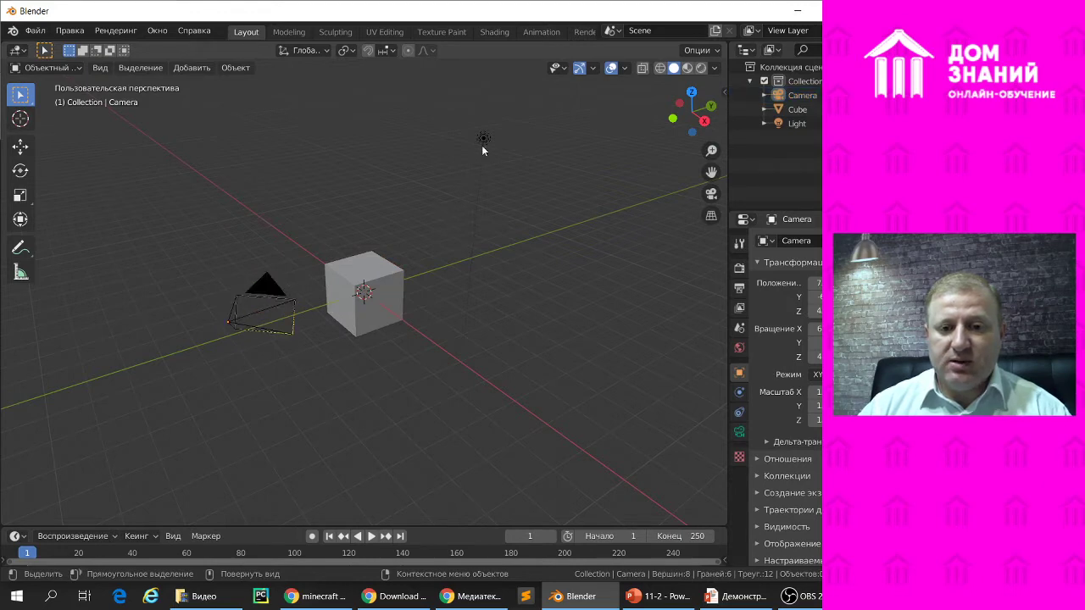
click(483, 141)
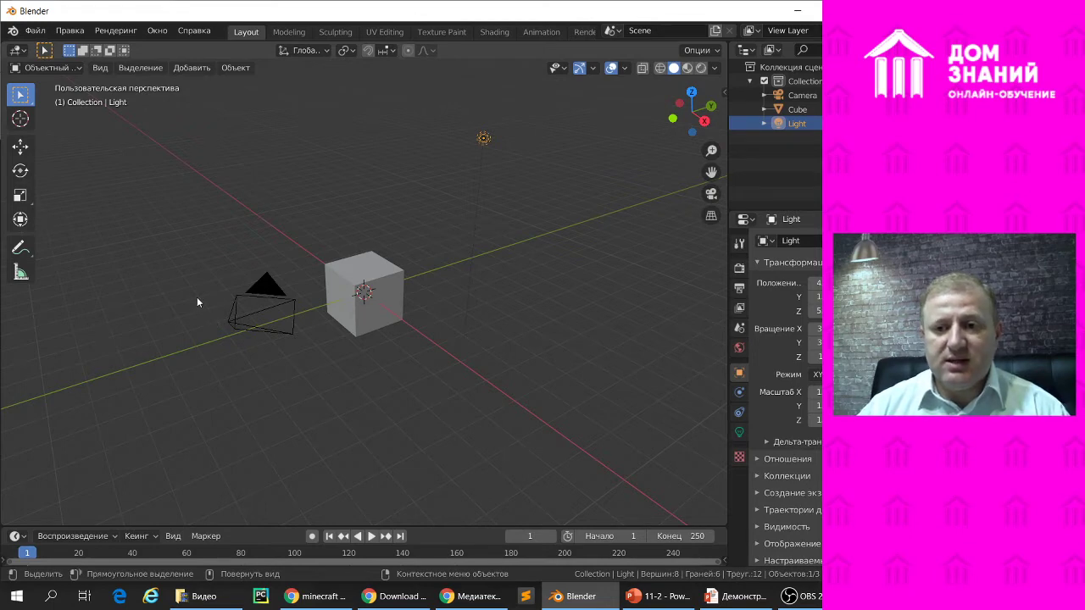
click(265, 292)
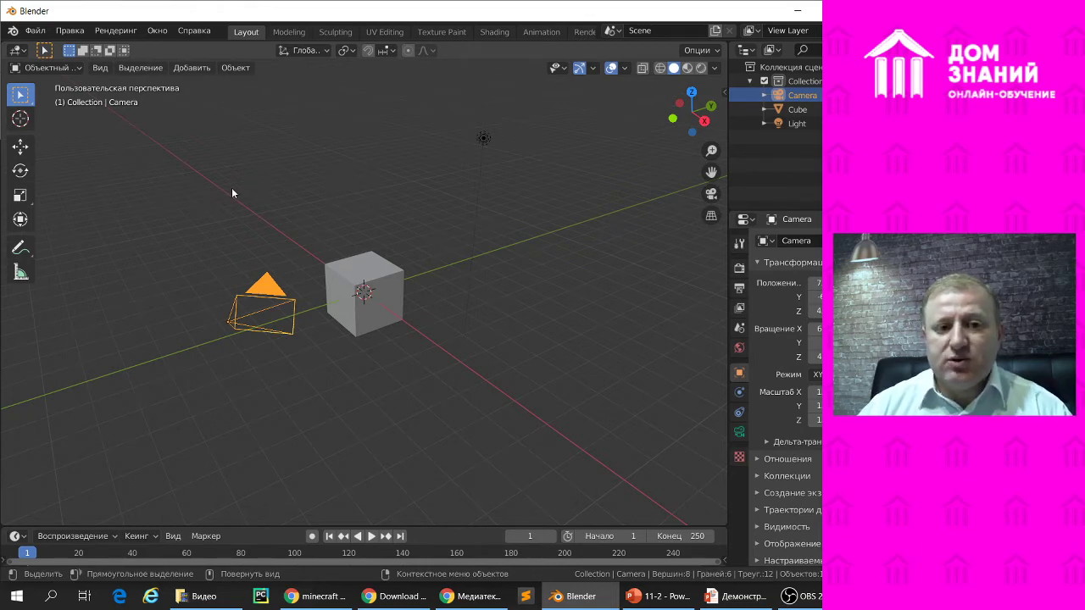
click(212, 225)
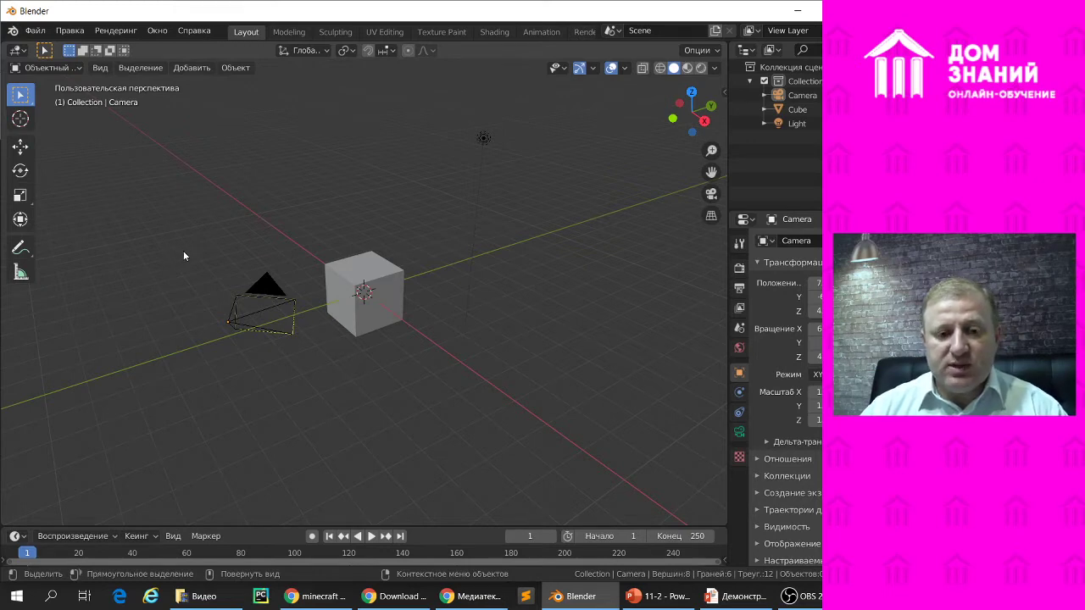
Orbit around the default cube until the camera sits below-right of it, then select the camera.
middle_drag(183, 250, 178, 255)
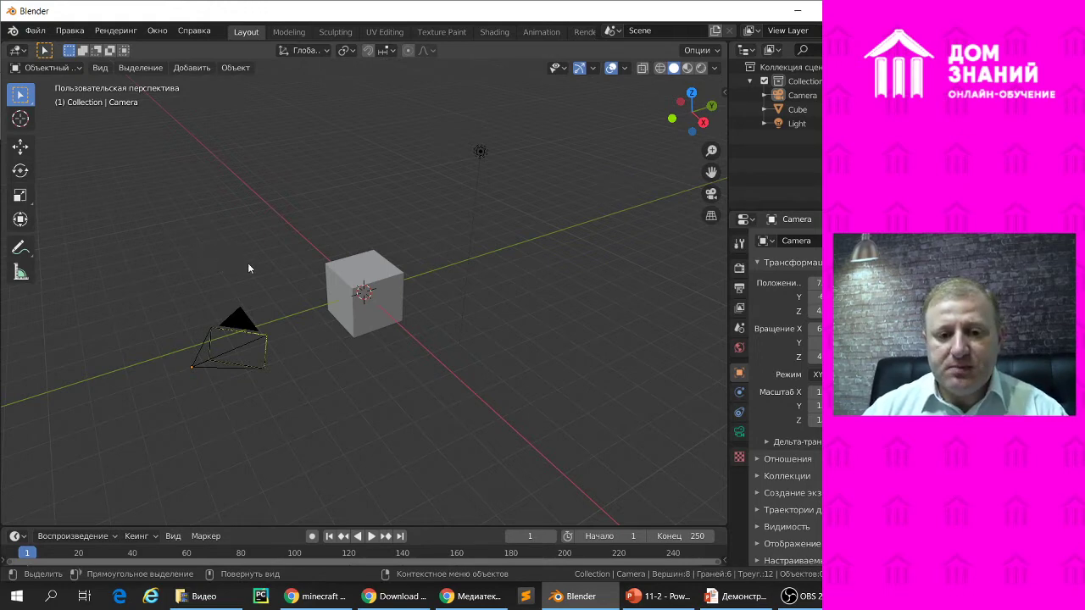
mouse_move(184, 271)
middle_down()
mouse_move(321, 253)
mouse_move(483, 262)
mouse_move(214, 251)
mouse_move(124, 263)
middle_up()
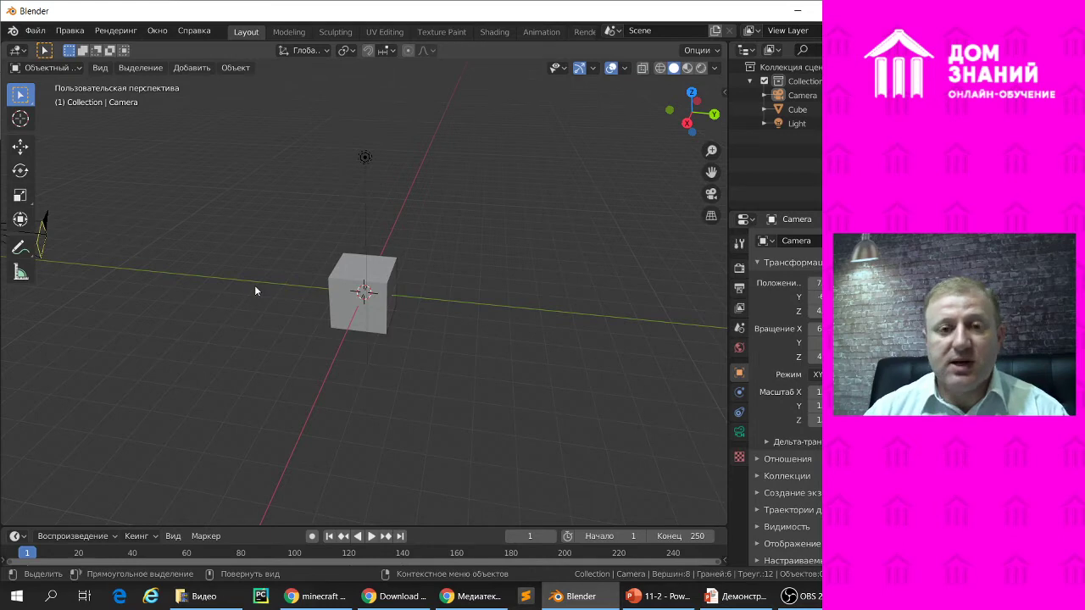
mouse_move(176, 226)
middle_down()
mouse_move(429, 235)
mouse_move(213, 232)
mouse_move(271, 248)
mouse_move(278, 232)
middle_up()
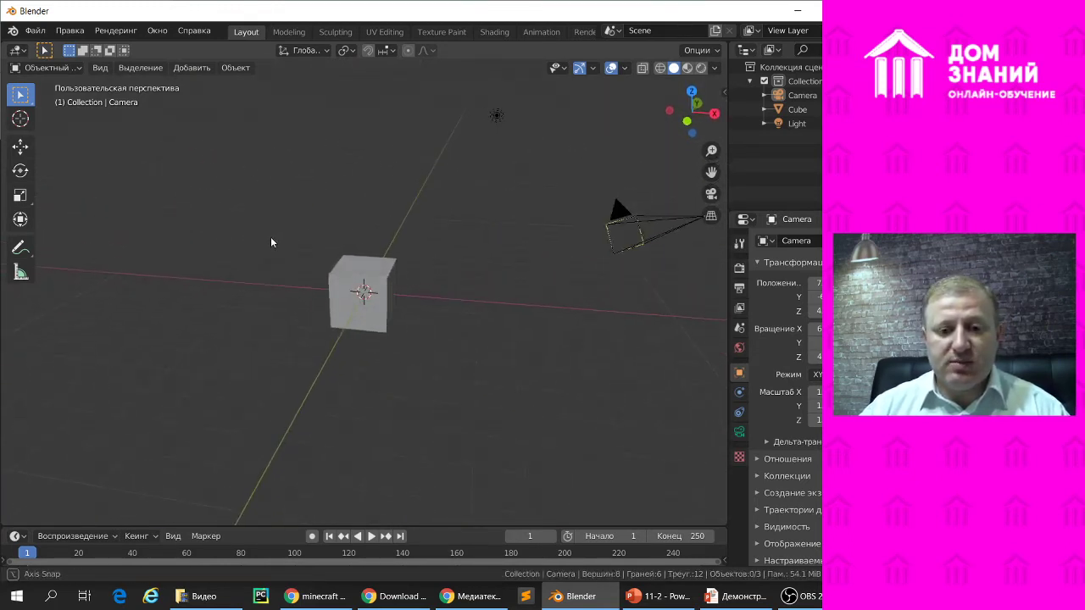
middle_drag(279, 232, 271, 239)
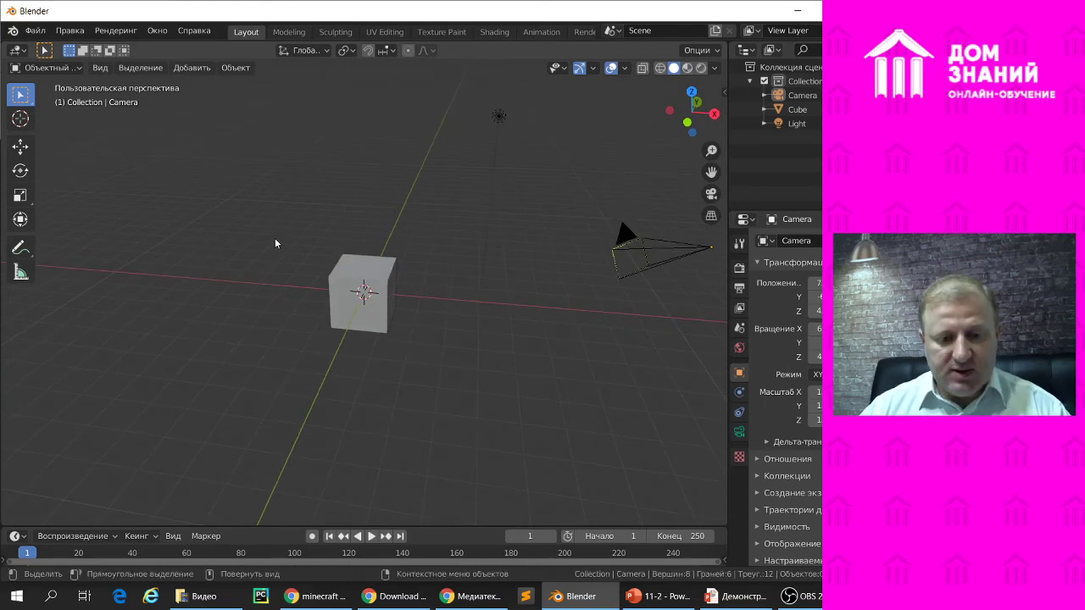
click(362, 280)
middle_drag(480, 282, 342, 273)
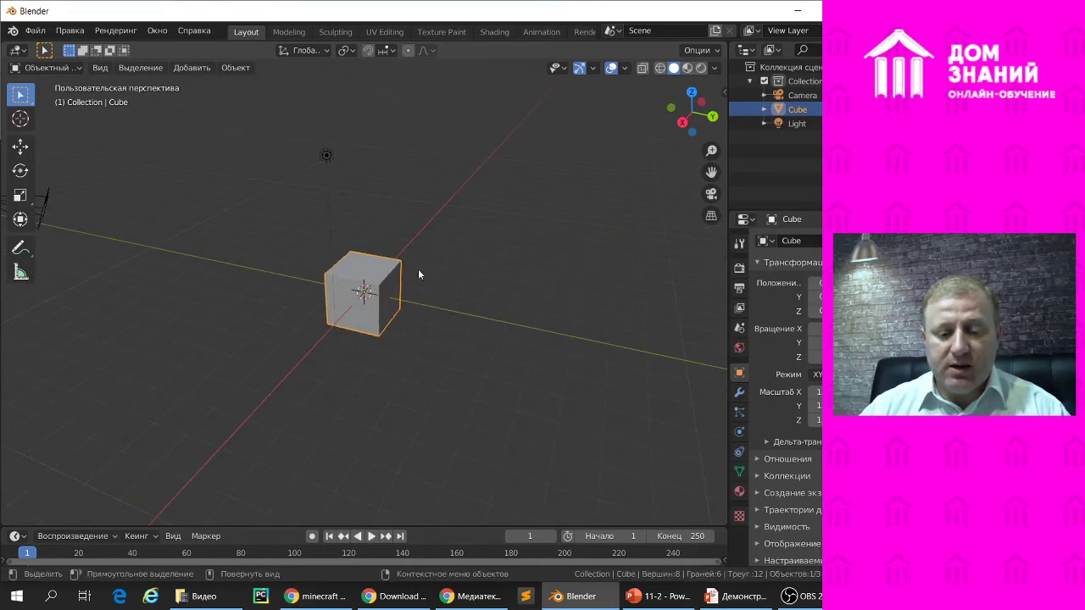
shift+click(377, 281)
click(364, 280)
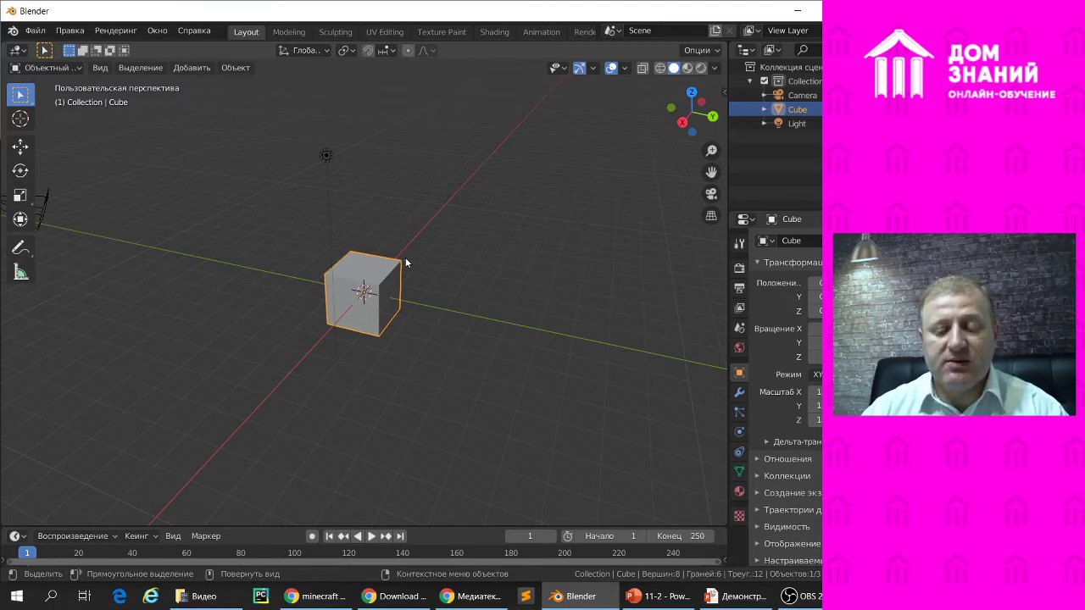
middle_drag(259, 250, 199, 255)
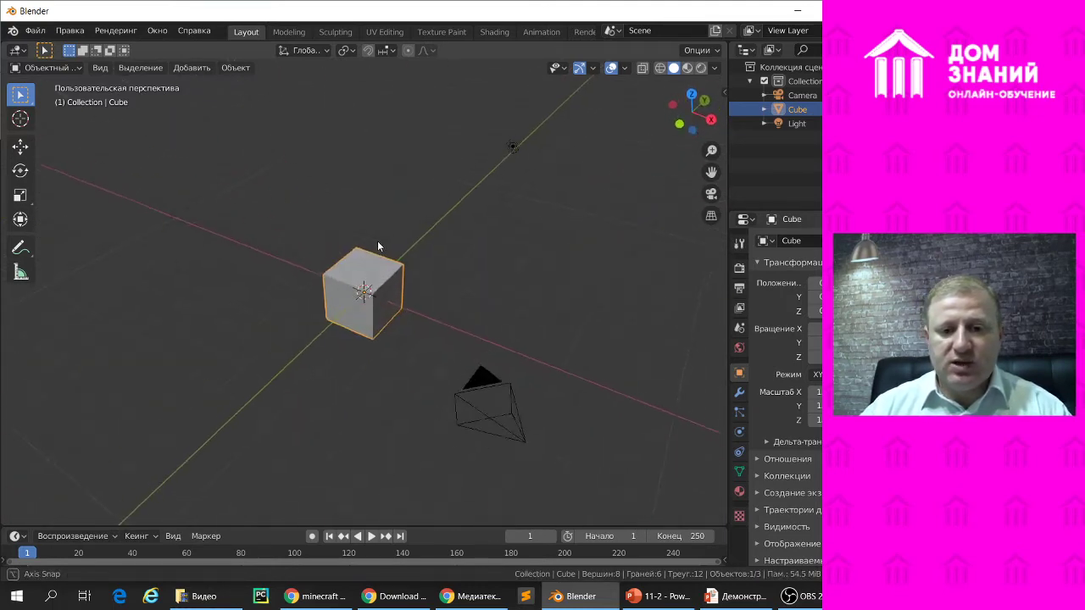
middle_drag(198, 255, 443, 319)
click(455, 339)
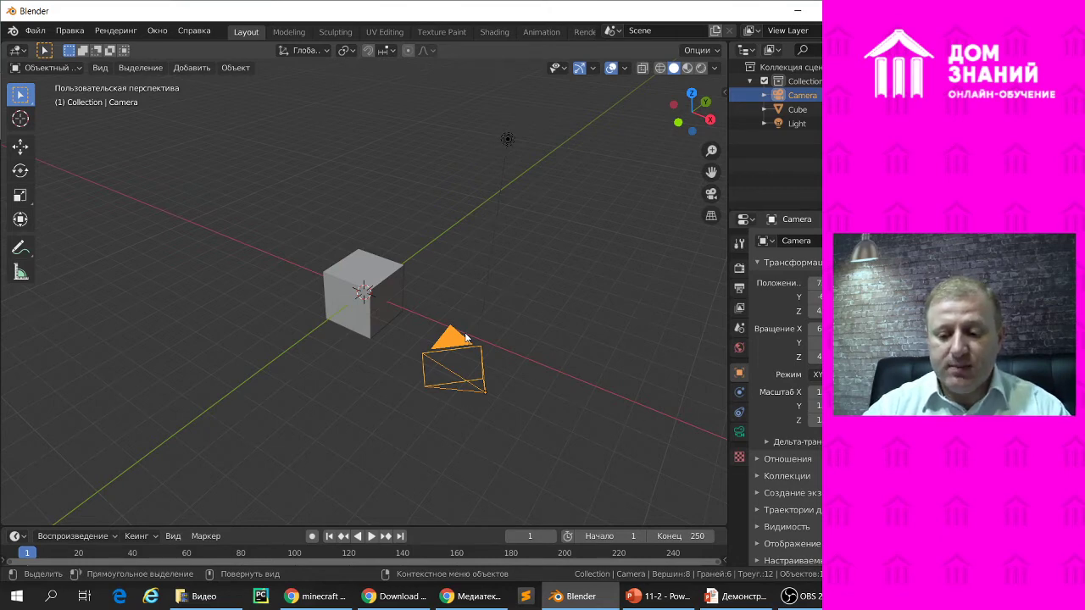
Delete the camera and the point light, leaving the cube as the only selected object.
key(Delete)
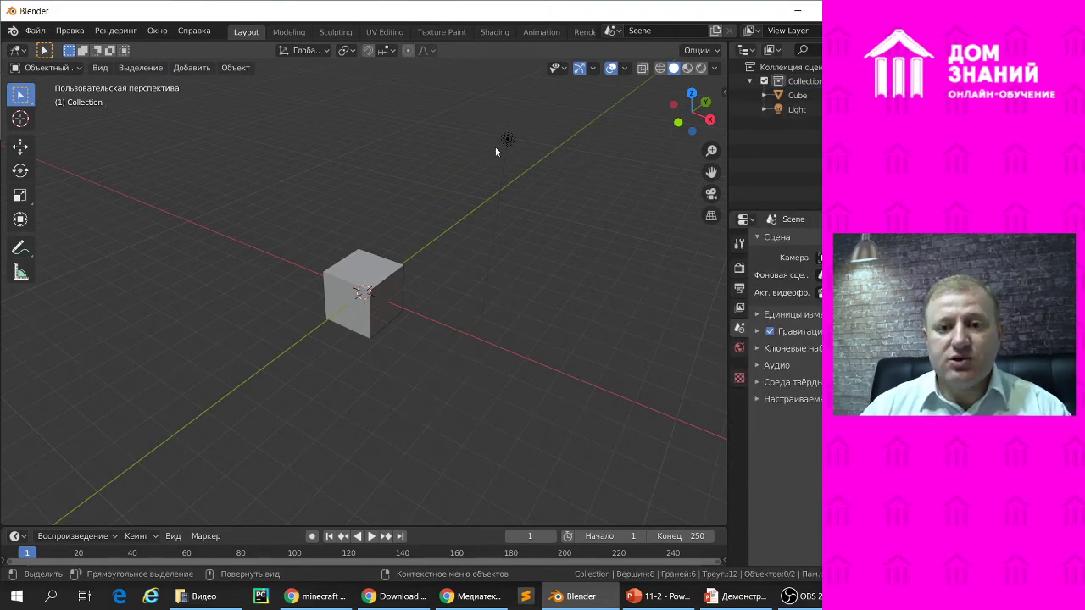
drag(486, 120, 535, 190)
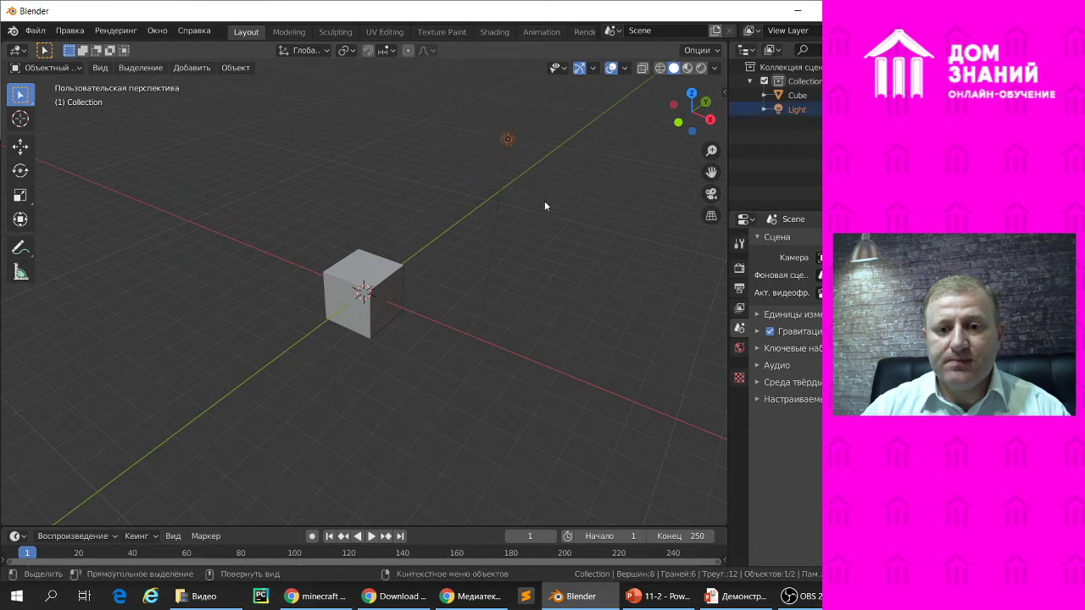
key(Delete)
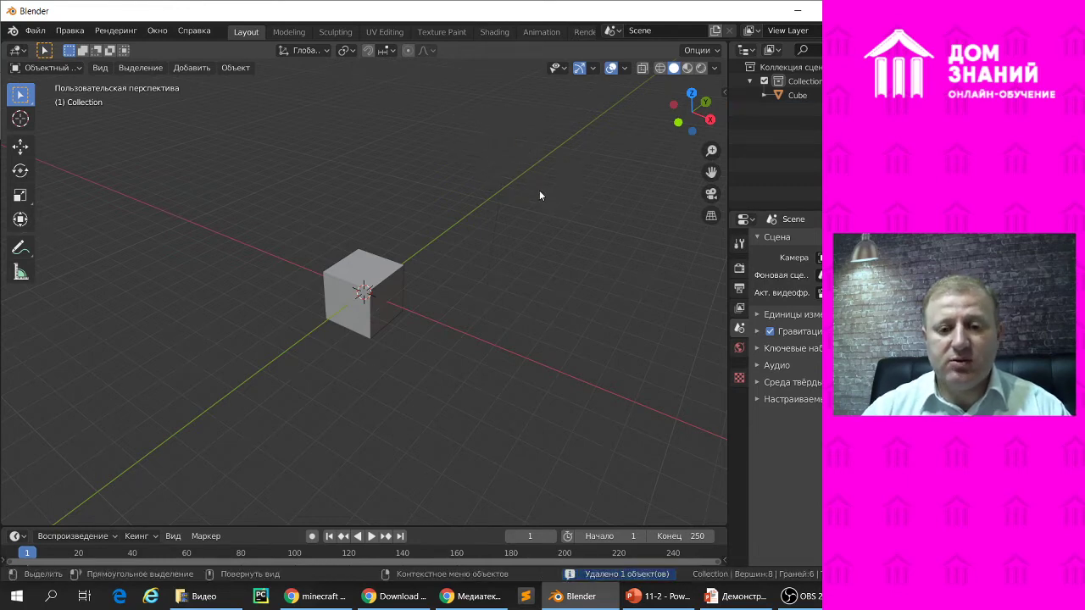
click(349, 275)
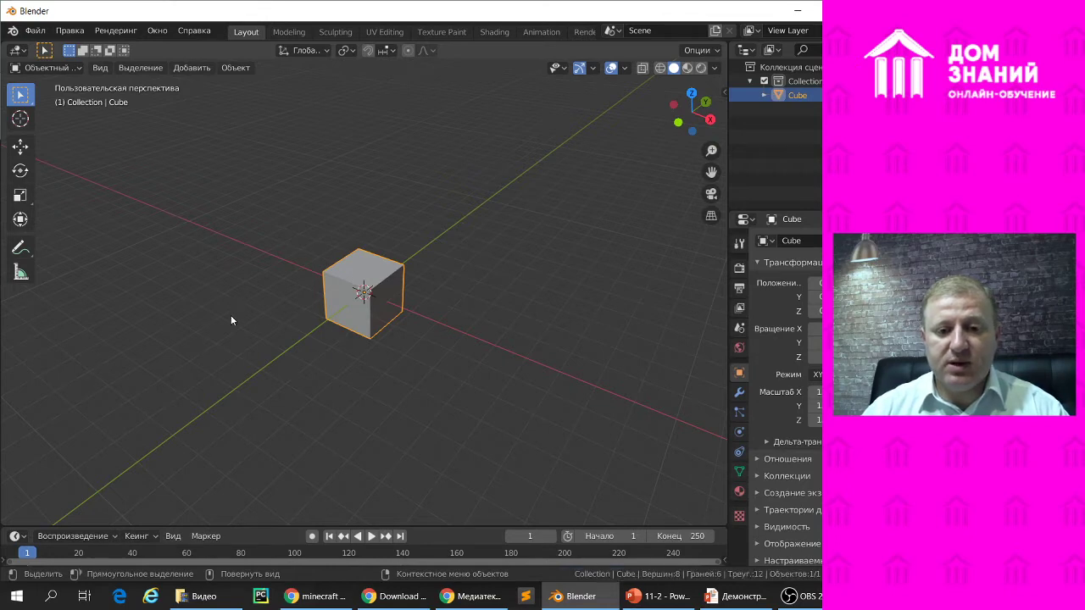
mouse_move(230, 307)
middle_down()
mouse_move(236, 296)
mouse_move(270, 320)
mouse_move(301, 261)
mouse_move(377, 267)
mouse_move(262, 312)
mouse_move(237, 309)
mouse_move(272, 318)
middle_up()
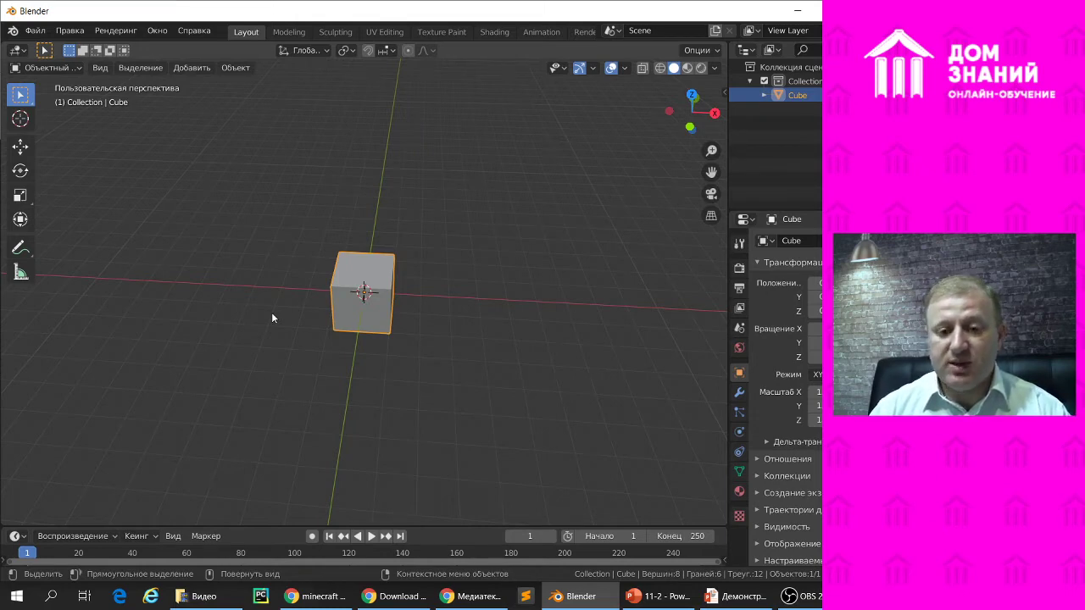
Switch to front orthographic view with Numpad 1.
key(KP_1)
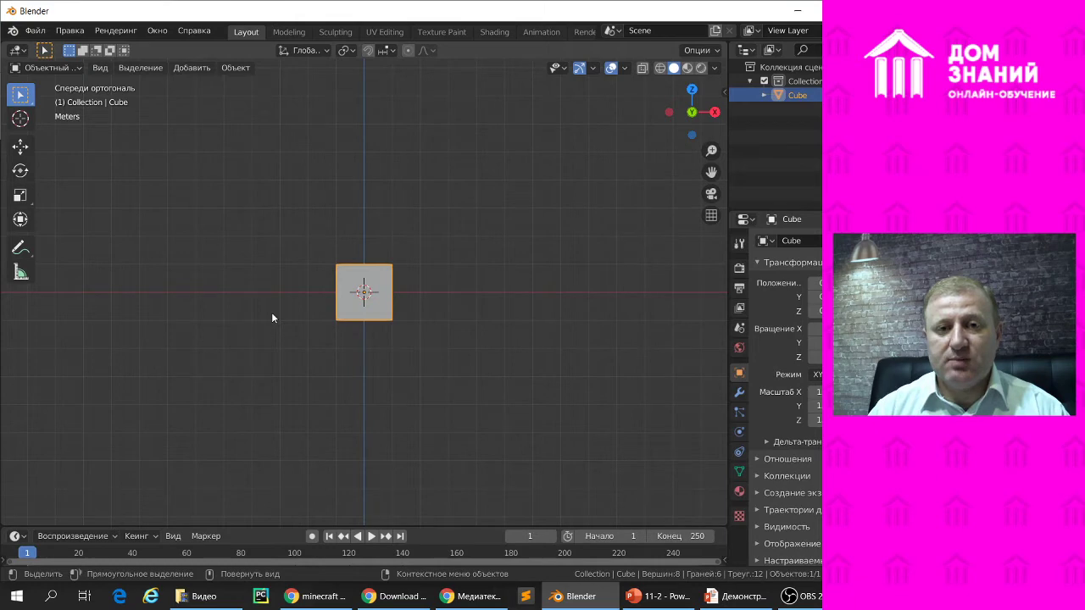
View the cube from its right side, then straight from the front using the navigation gizmo.
key(KP_3)
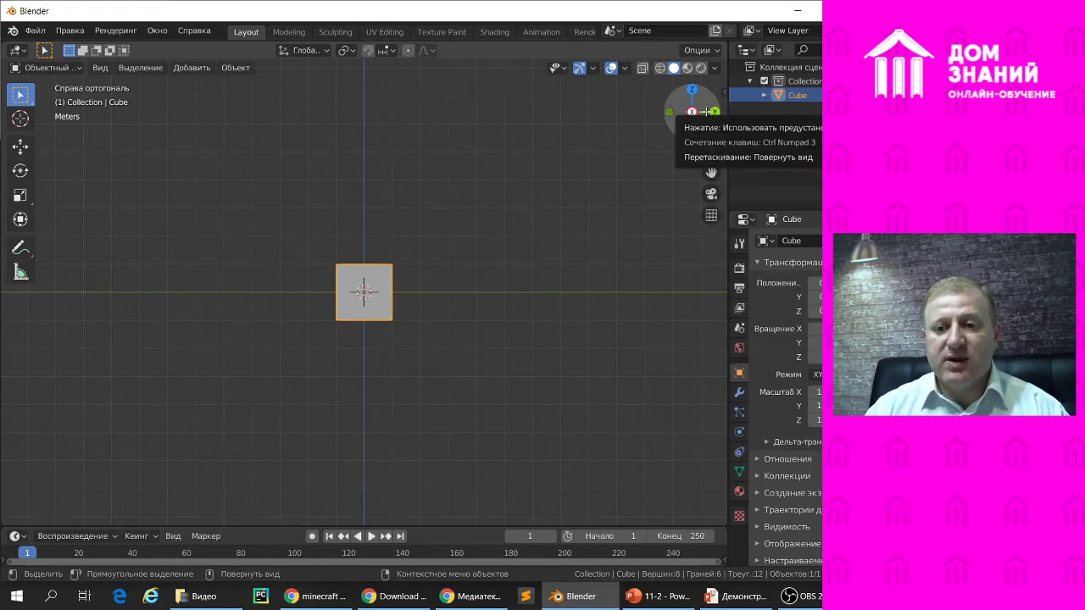
click(706, 111)
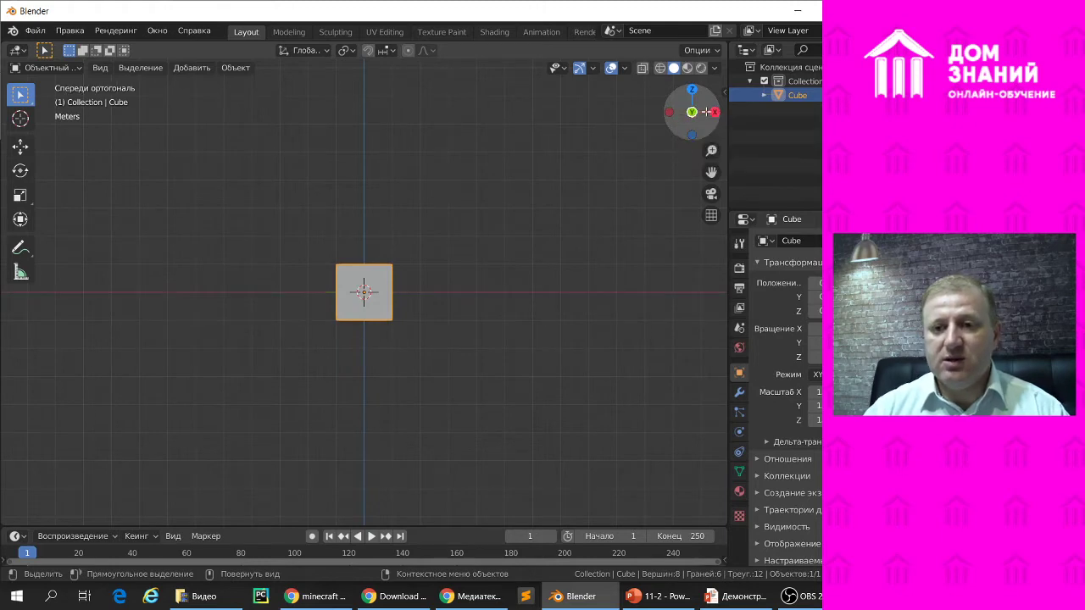
middle_drag(598, 242, 482, 275)
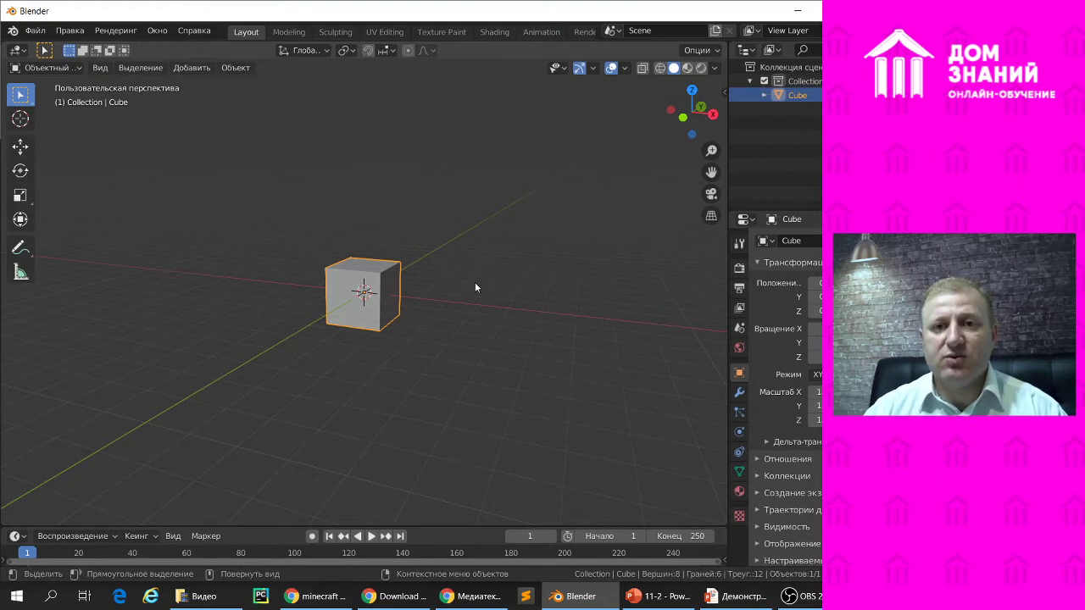
Orbit slightly into an angled user perspective of the cube.
mouse_move(493, 270)
middle_down()
mouse_move(477, 303)
mouse_move(492, 265)
middle_up()
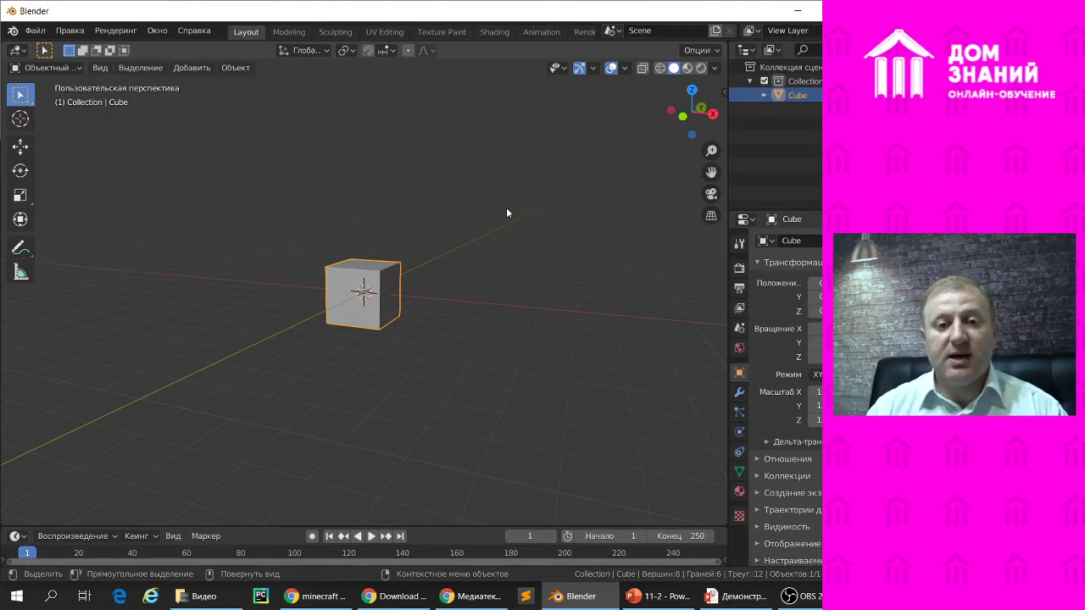
key(KP_5)
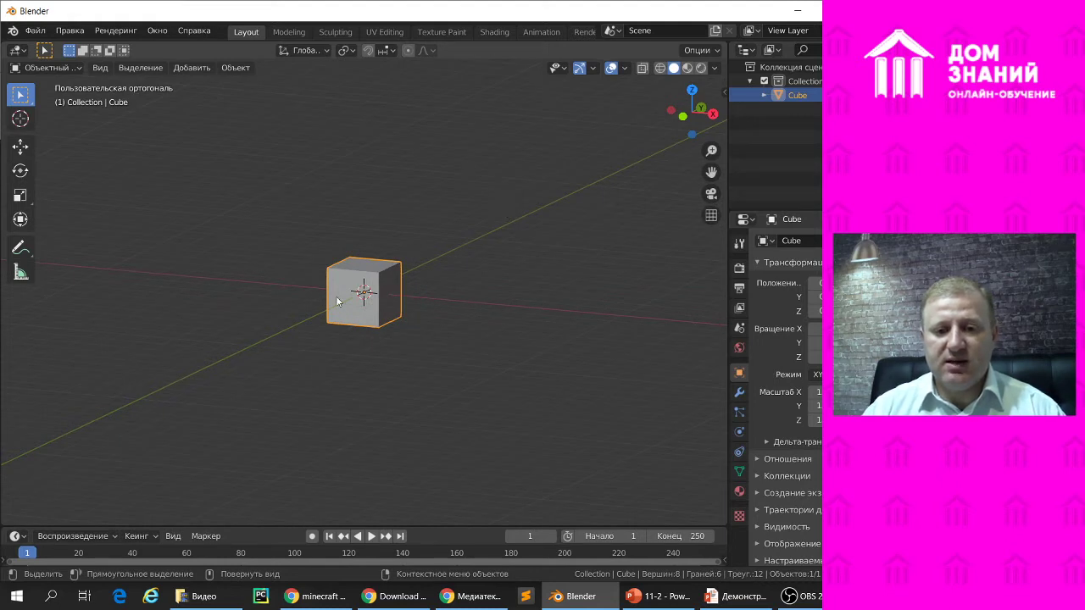
mouse_move(290, 293)
middle_down()
mouse_move(347, 291)
mouse_move(325, 330)
middle_up()
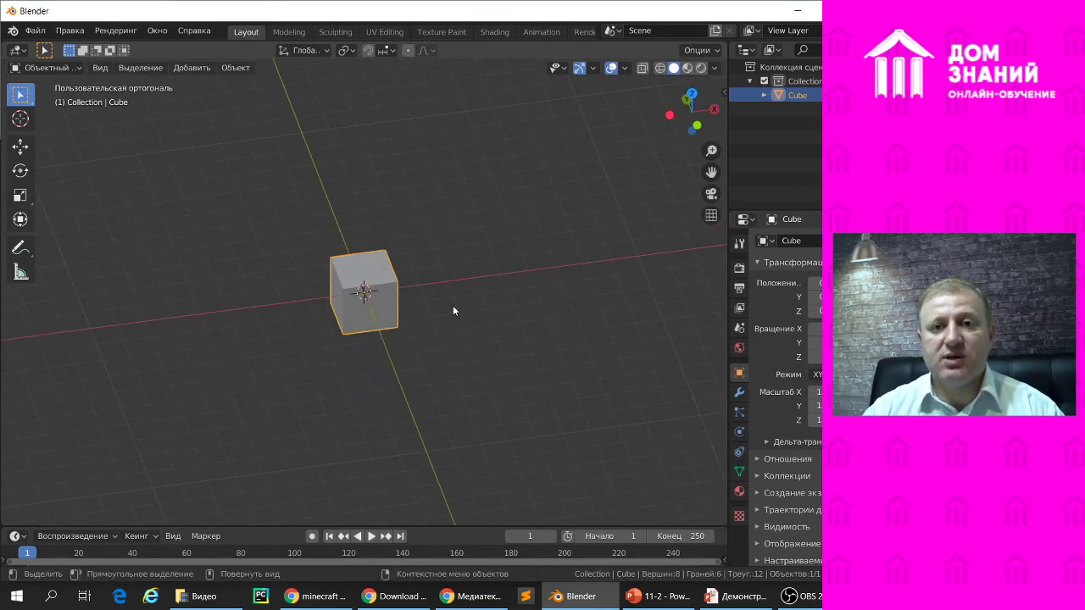
middle_drag(475, 335, 434, 323)
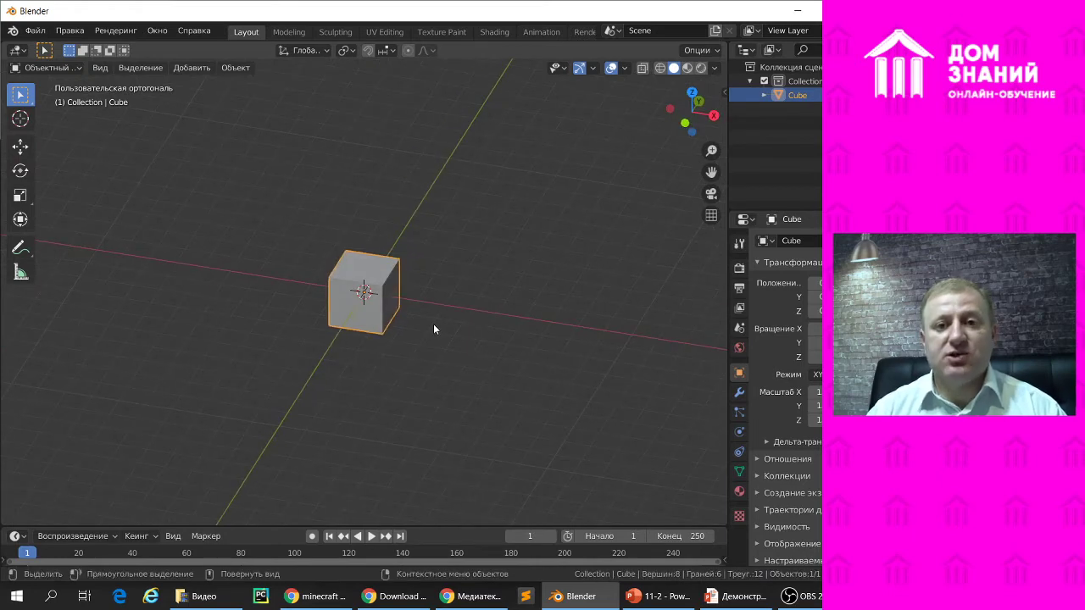
key(KP_5)
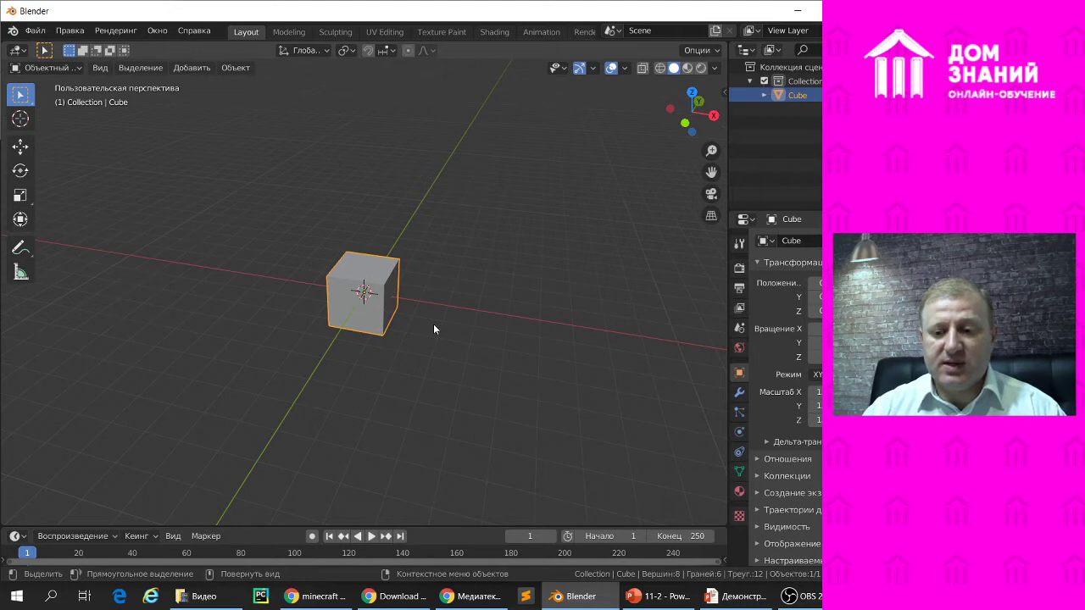
key(KP_5)
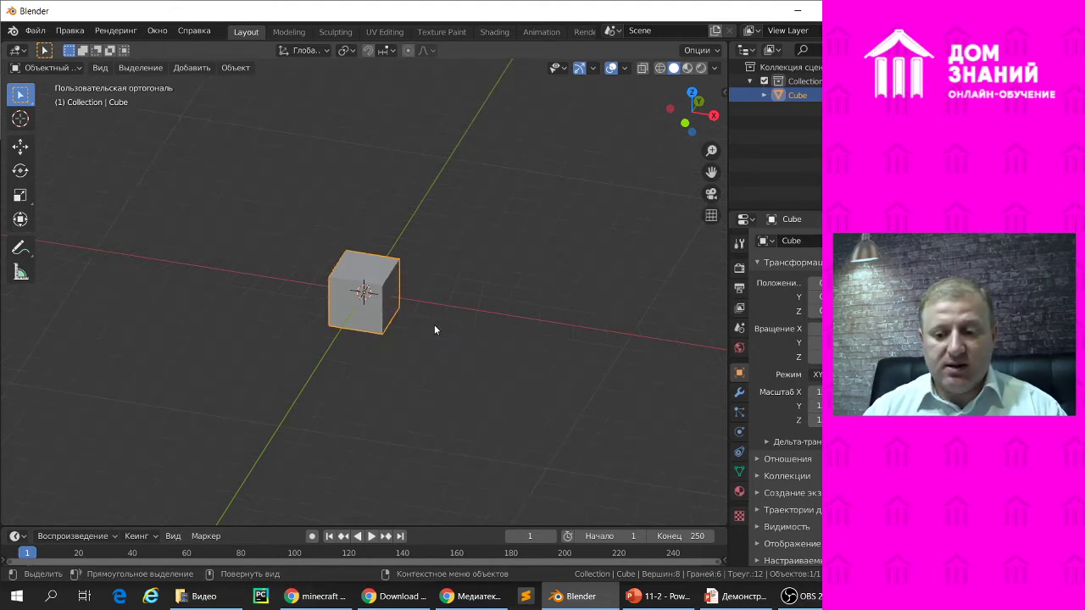
key(KP_5)
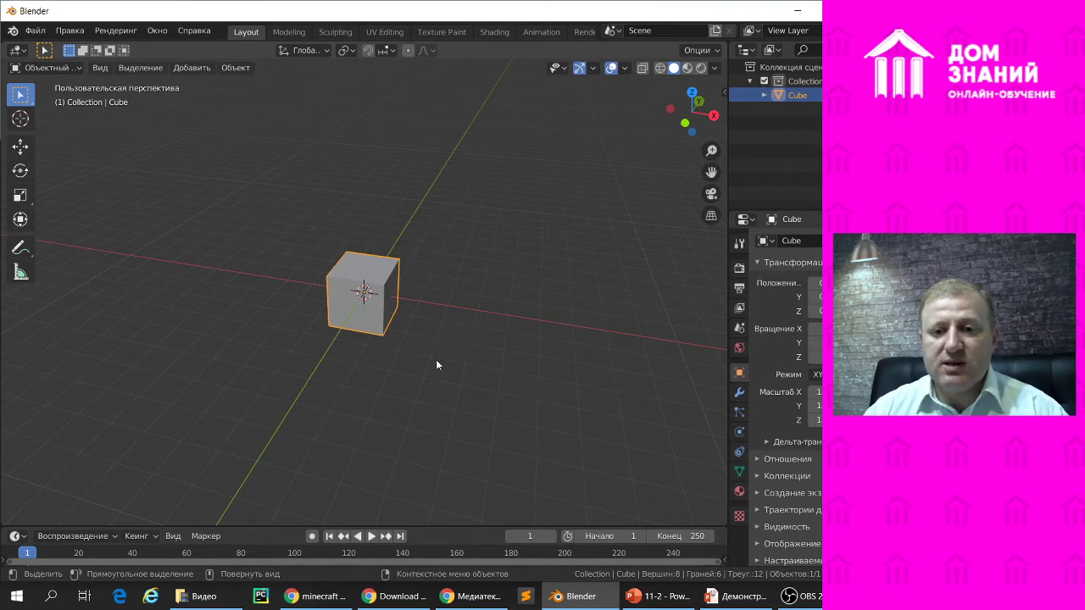
Check the Minecraft sheep reference slide, then return to Blender and orbit around the cube.
mouse_move(416, 367)
middle_down()
mouse_move(512, 346)
mouse_move(493, 361)
middle_up()
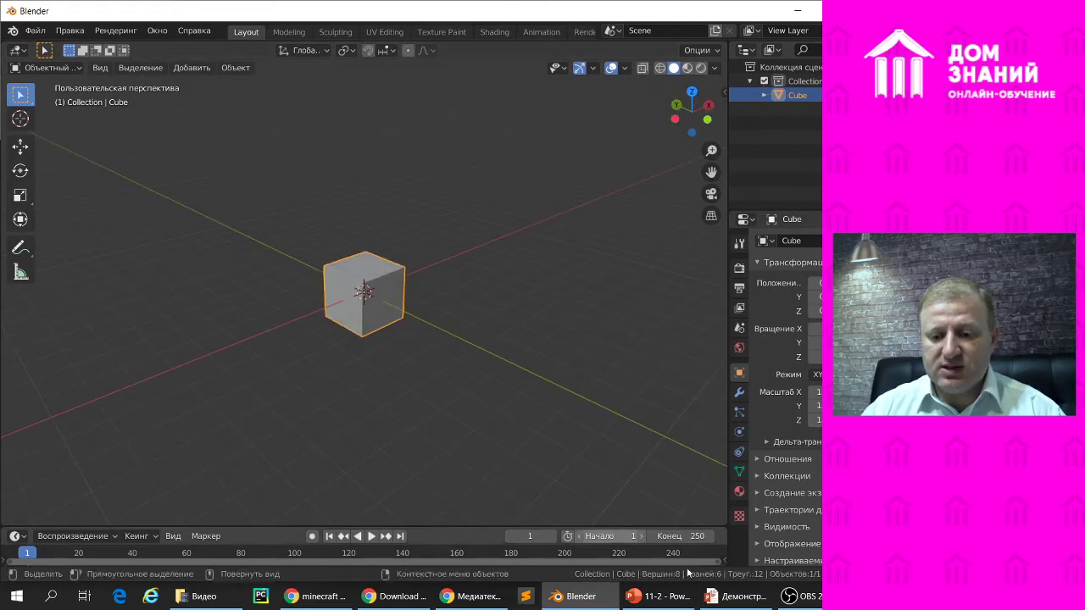
click(736, 595)
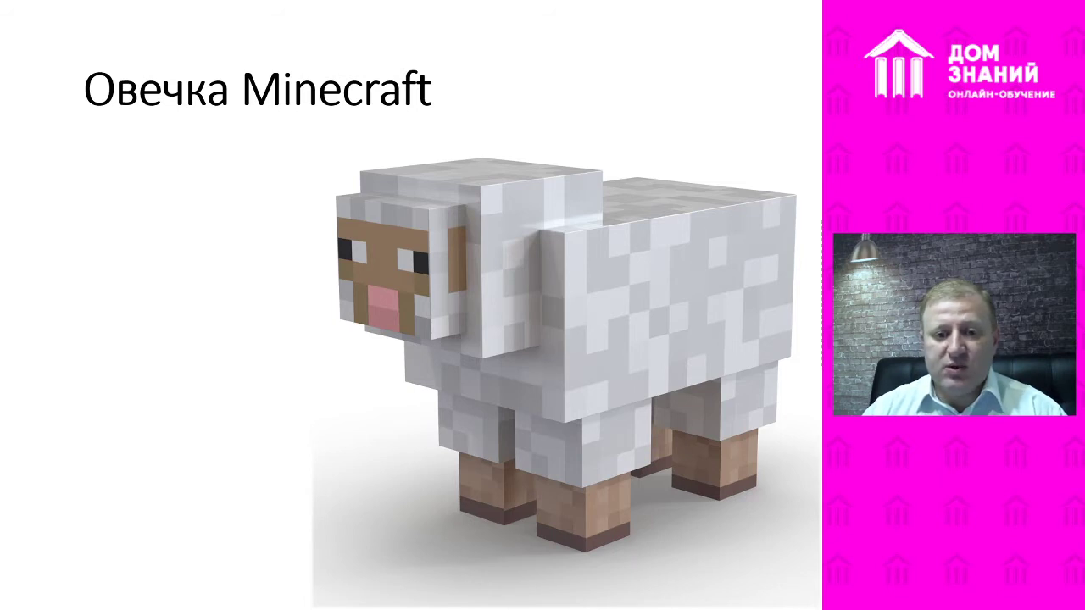
key(alt+Tab)
mouse_move(293, 338)
middle_down()
mouse_move(402, 332)
mouse_move(404, 340)
middle_up()
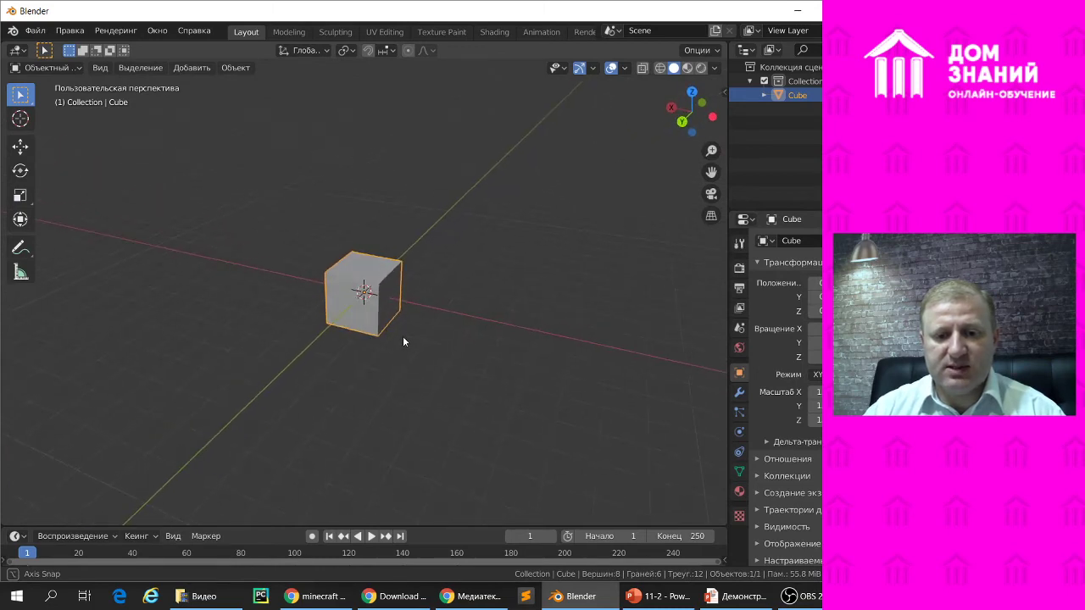
Back in Blender, zoom and orbit around the default cube, then deselect it by clicking beside its right edge.
scroll(403, 336, up, 5)
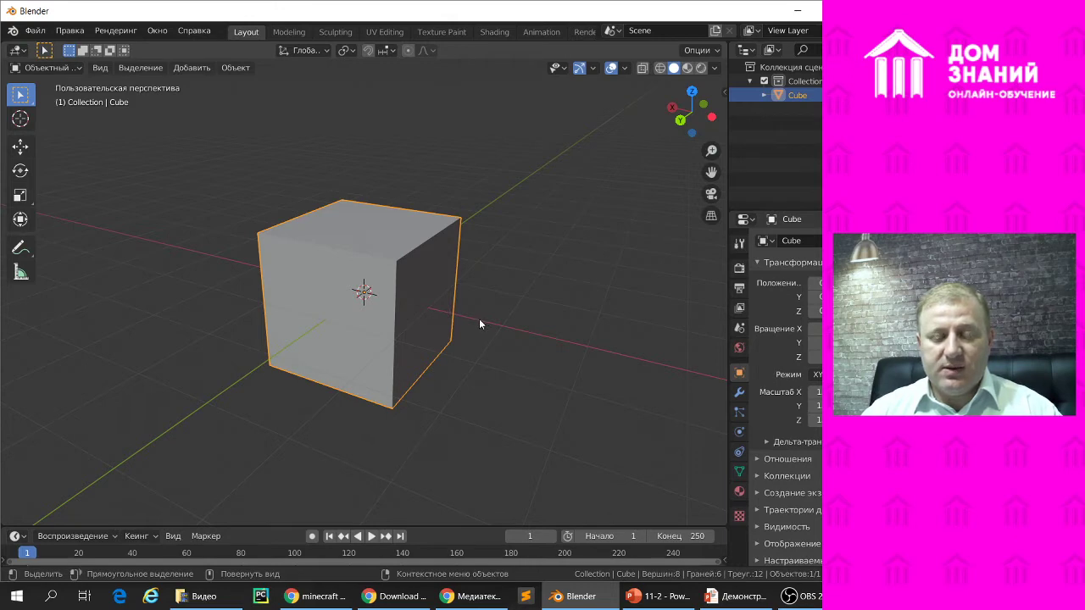
scroll(500, 320, down, 1)
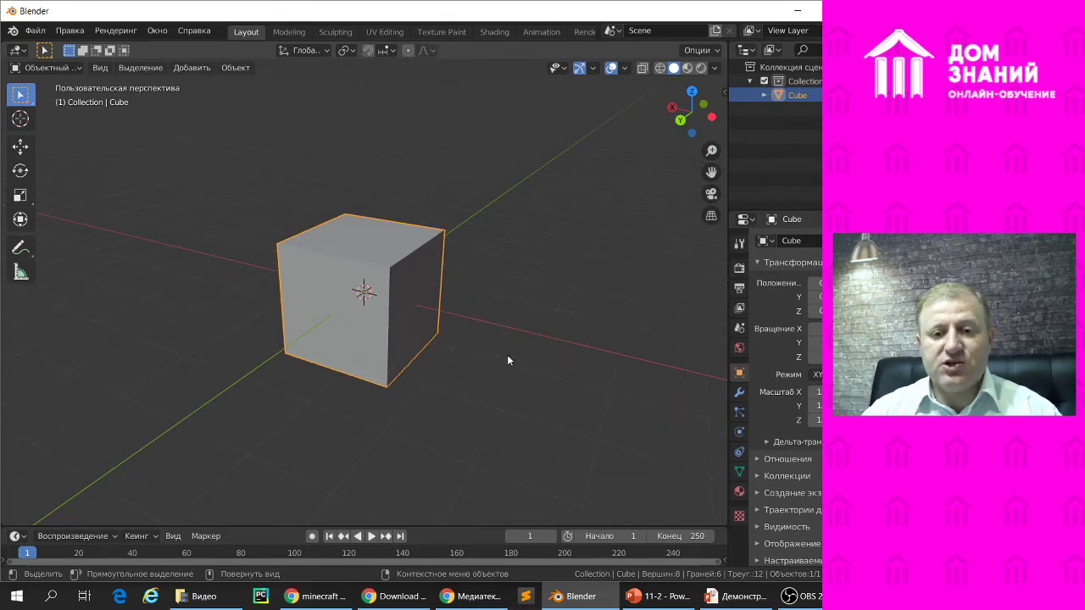
mouse_move(503, 363)
middle_down()
mouse_move(478, 365)
mouse_move(515, 349)
mouse_move(507, 363)
middle_up()
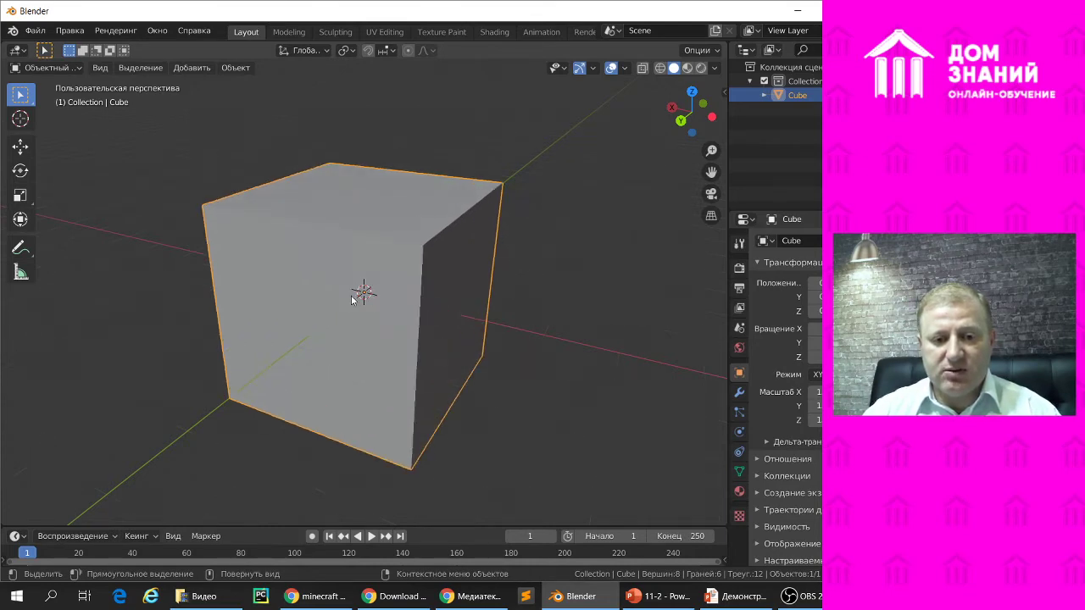
scroll(357, 298, up, 2)
scroll(356, 293, up, 2)
scroll(356, 292, down, 2)
scroll(357, 293, down, 1)
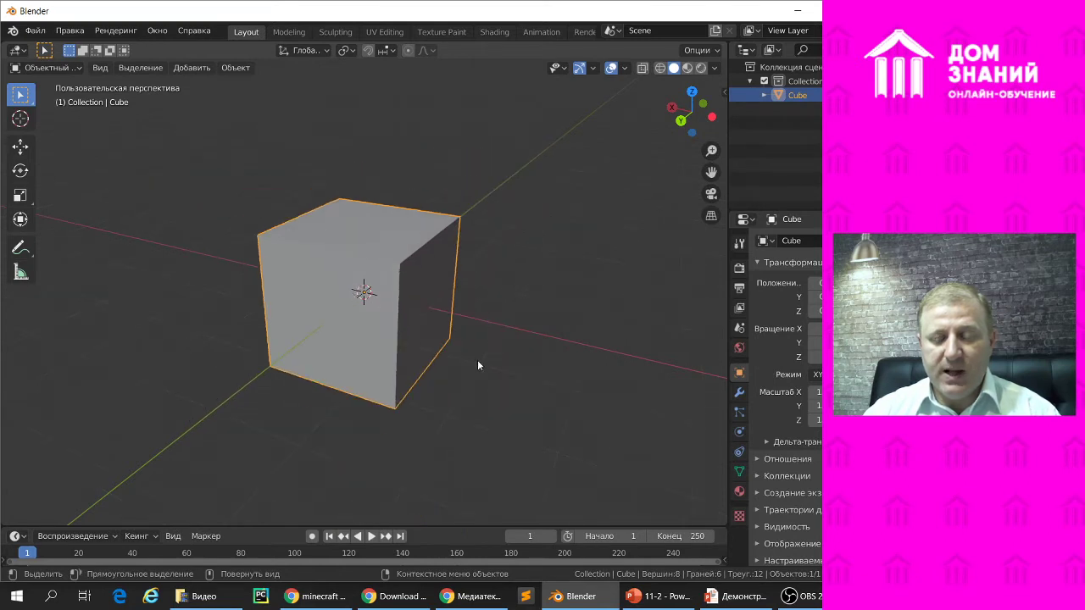
middle_drag(514, 370, 518, 363)
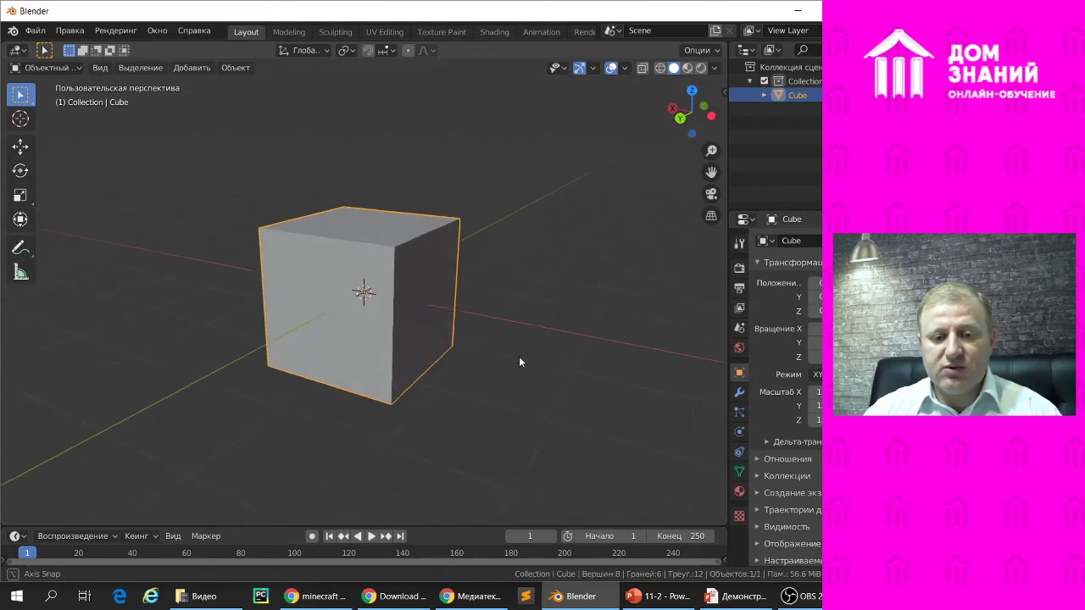
right_click(439, 251)
key(Escape)
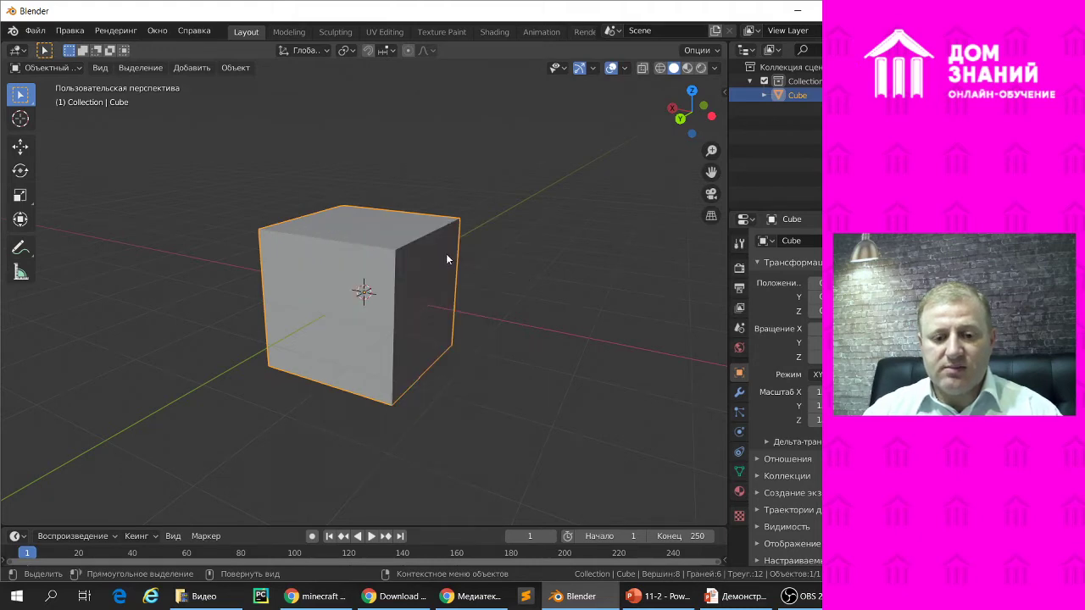
shift+click(443, 252)
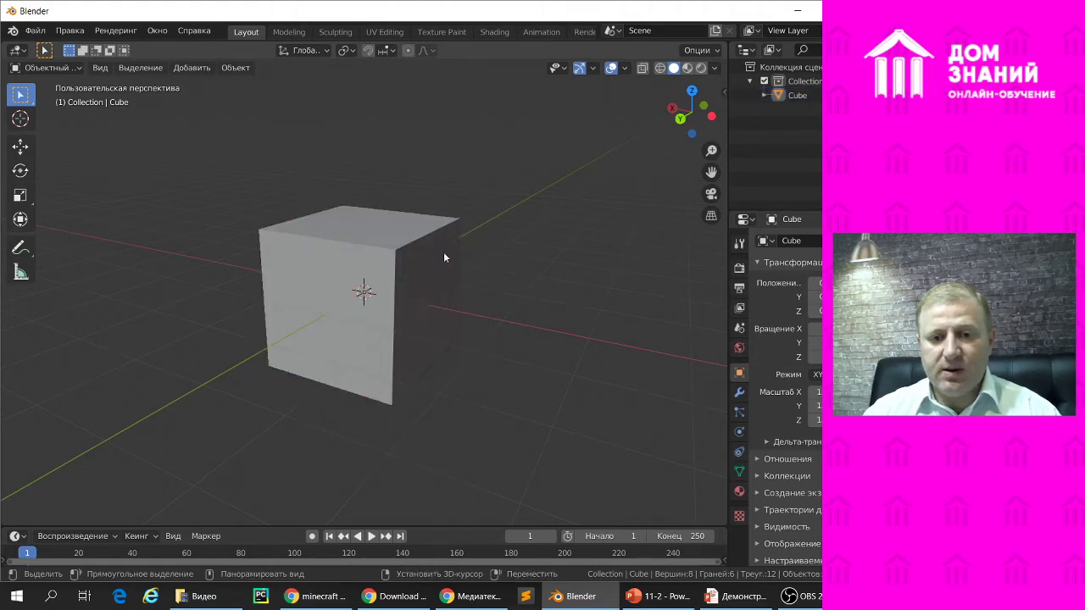
shift+right_click(443, 252)
middle_drag(546, 281, 511, 296)
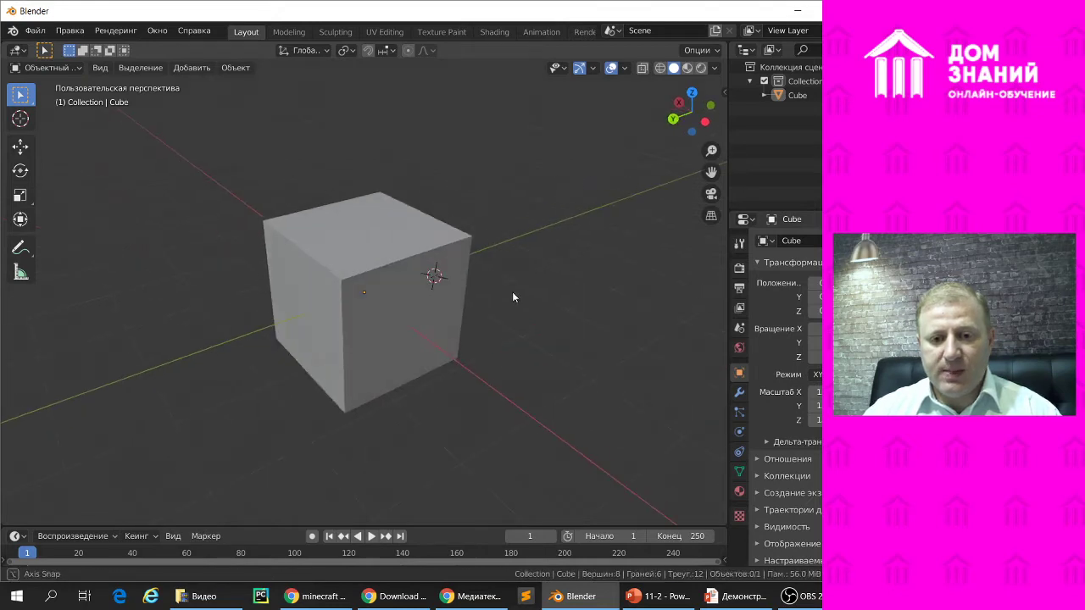
right_click(444, 303)
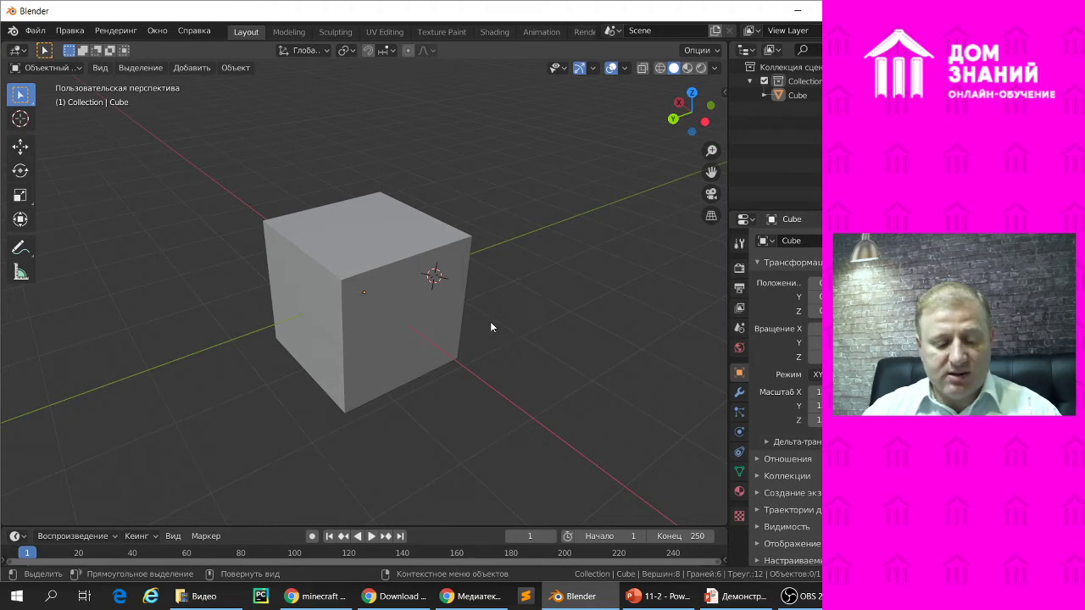
mouse_move(495, 334)
middle_down()
mouse_move(530, 337)
mouse_move(520, 308)
mouse_move(506, 327)
mouse_move(524, 327)
middle_up()
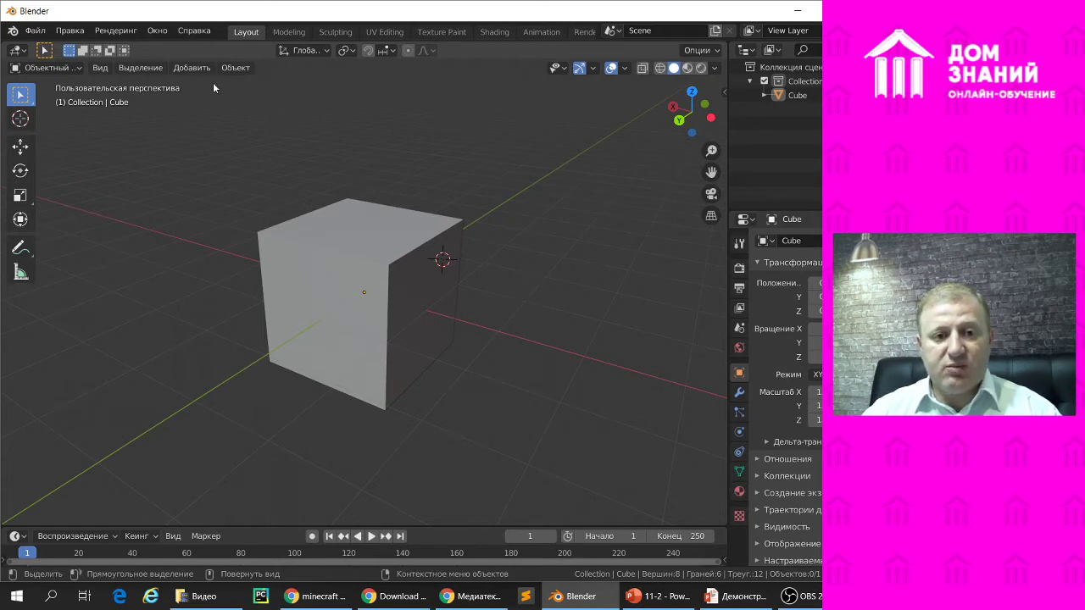
Add a second mesh cube, Cube.001, at the 3D cursor and start scaling it.
click(195, 70)
mouse_move(199, 84)
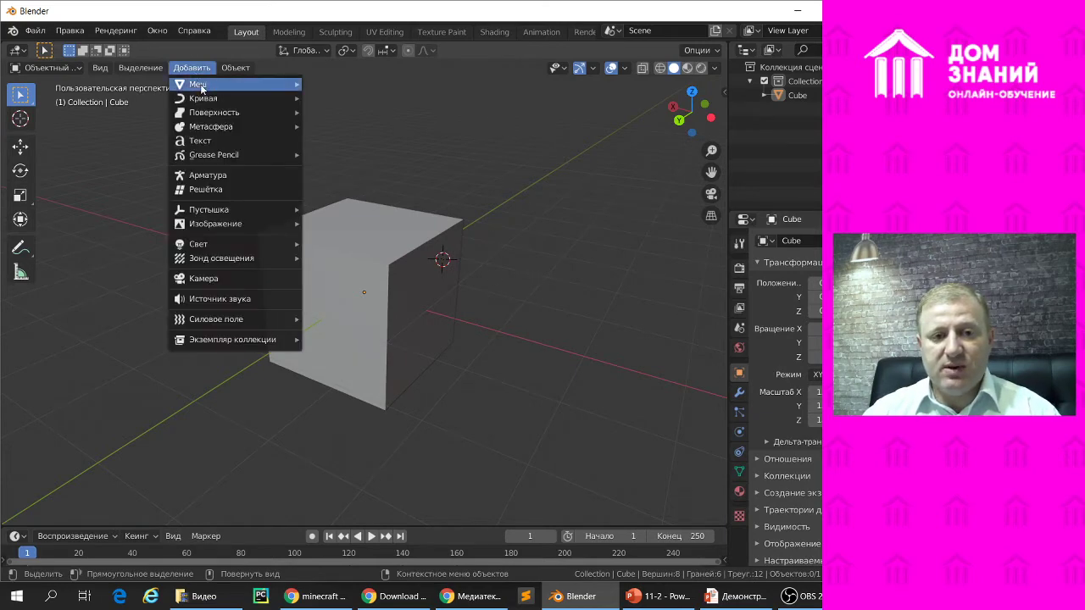
click(328, 98)
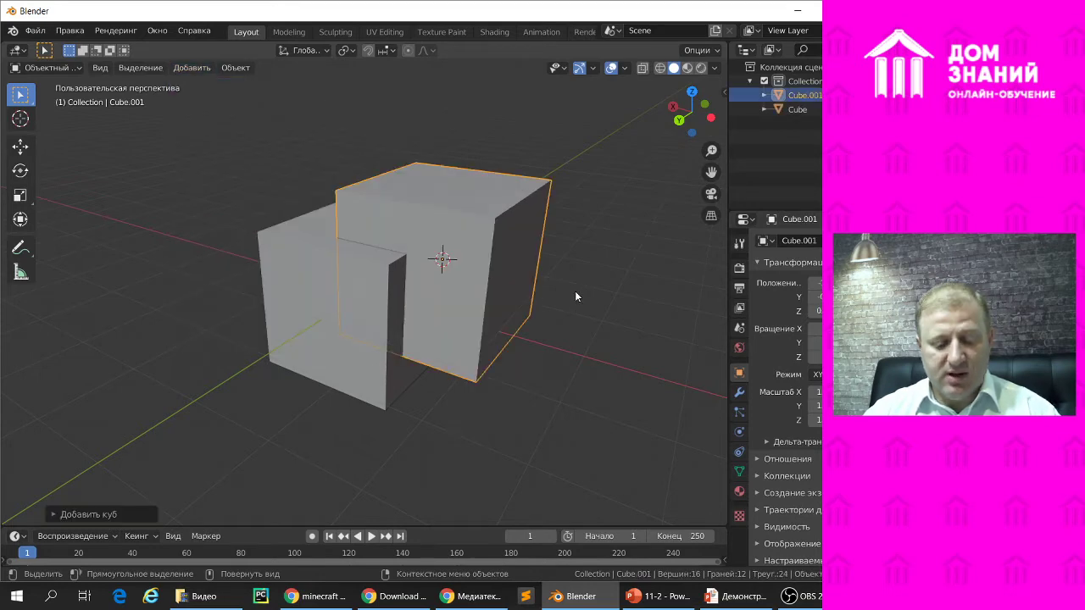
mouse_move(596, 281)
middle_down()
mouse_move(364, 284)
mouse_move(501, 300)
mouse_move(628, 280)
mouse_move(635, 295)
mouse_move(600, 299)
mouse_move(598, 270)
mouse_move(615, 288)
middle_up()
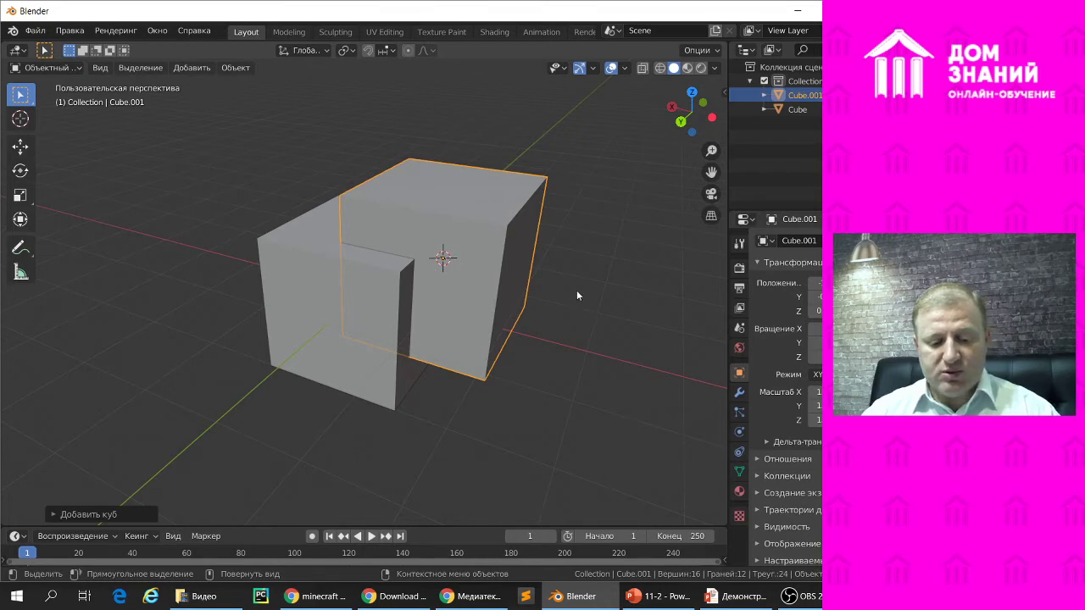
key(s)
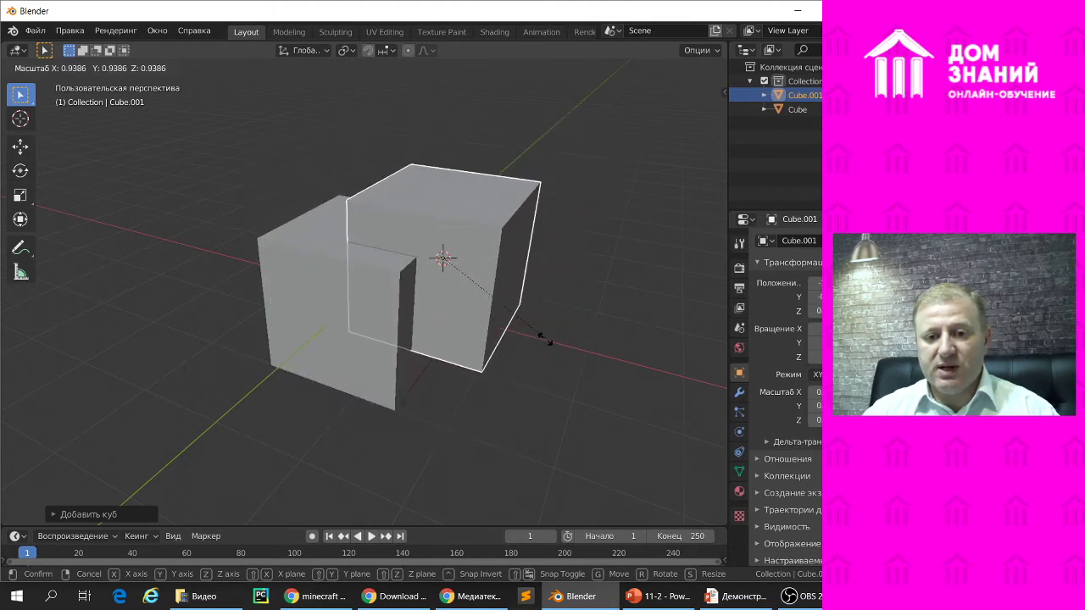
Shrink Cube.001 to about 0.94 and move it onto the large cube's top corner.
click(500, 305)
mouse_move(534, 303)
middle_down()
mouse_move(454, 319)
mouse_move(459, 344)
middle_up()
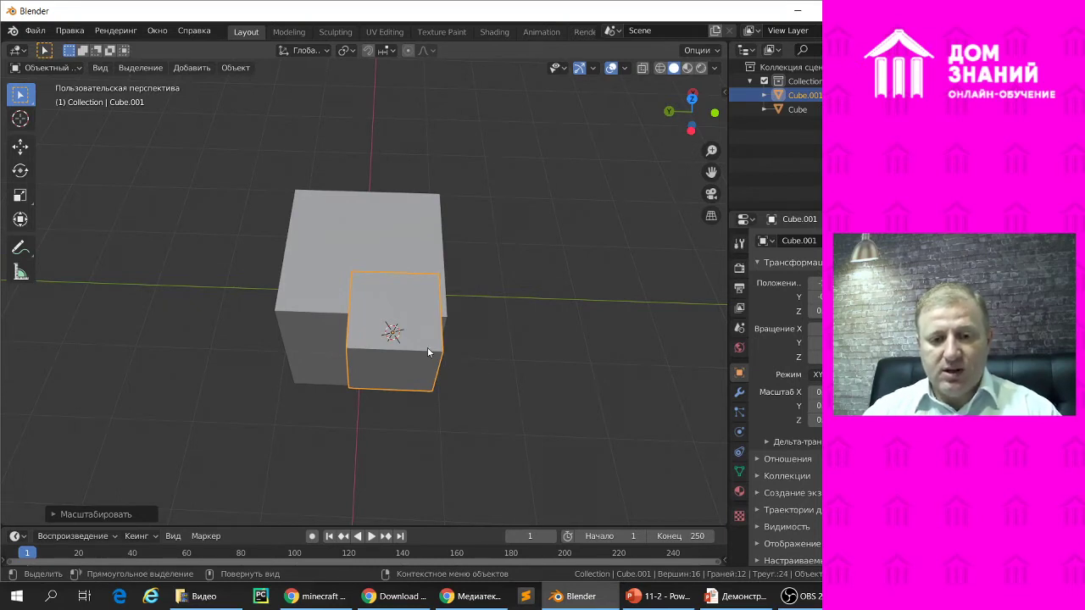
key(g)
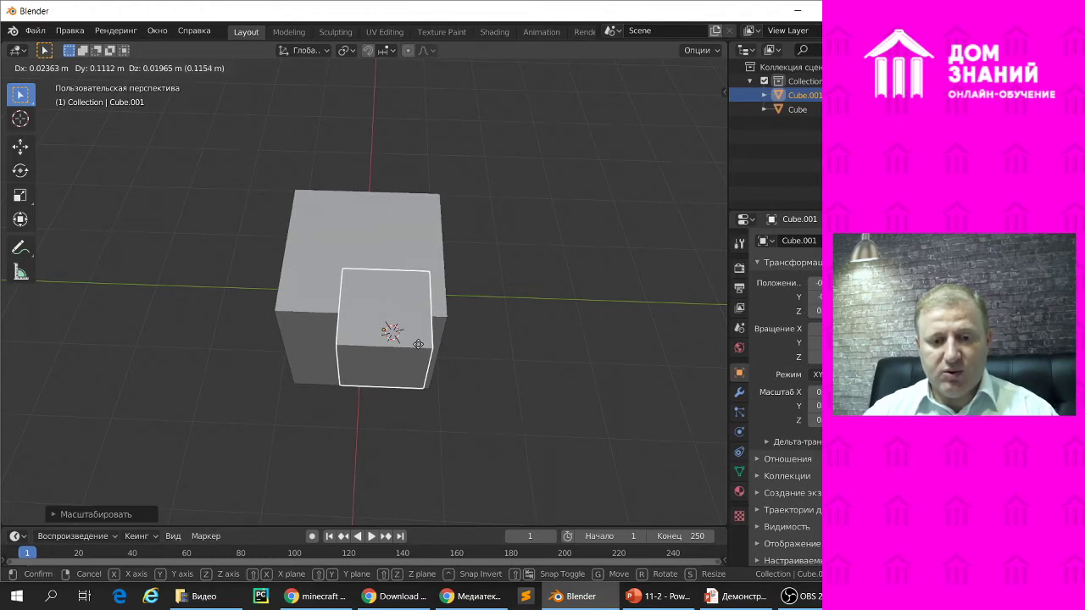
key(x)
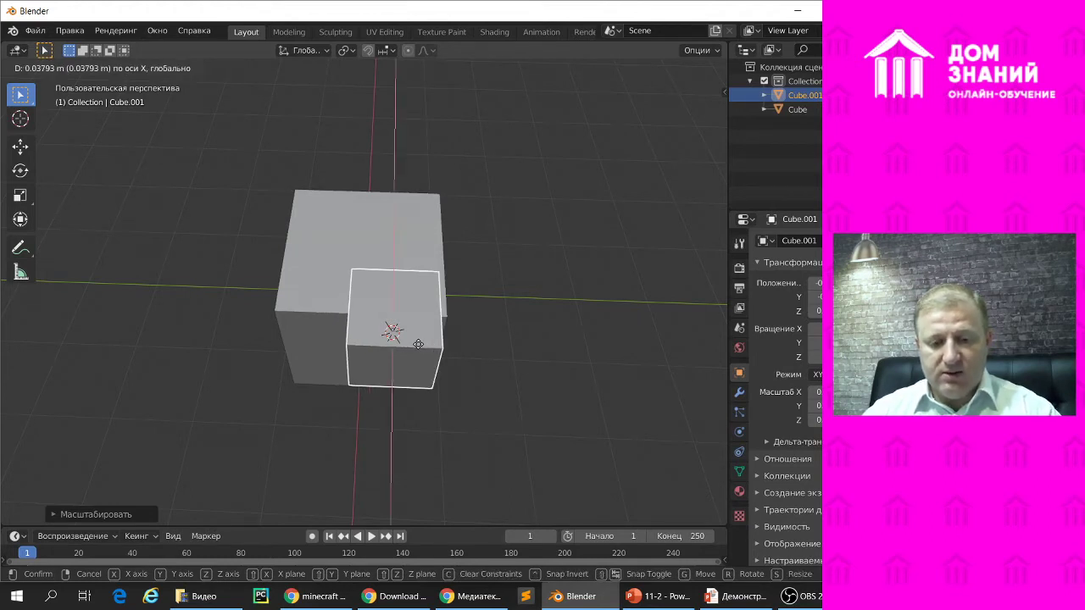
key(y)
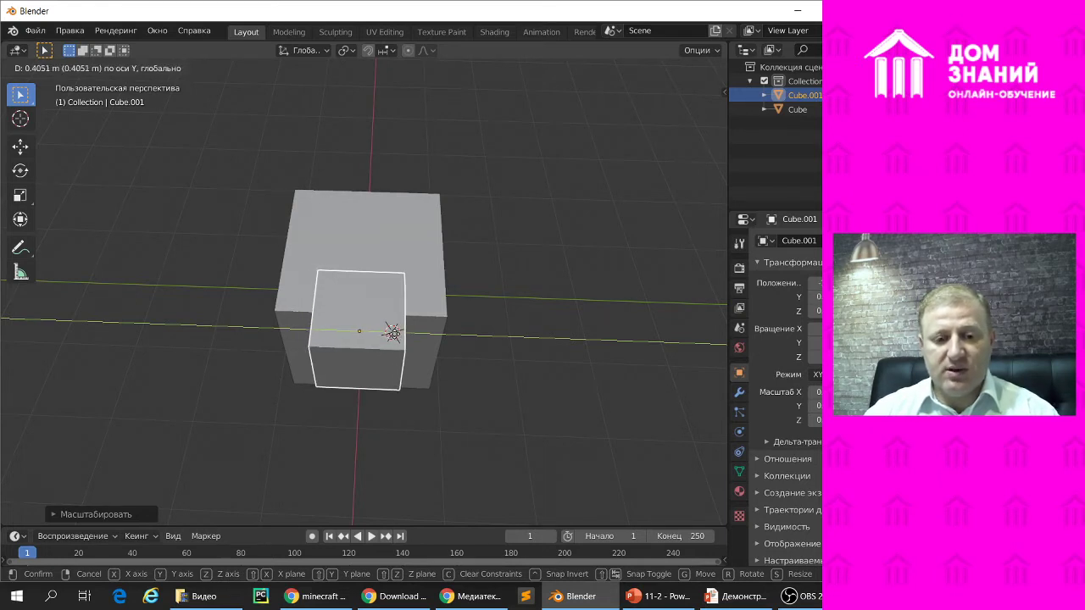
click(305, 355)
Orbit around both cubes and select the large original cube.
mouse_move(243, 349)
middle_down()
mouse_move(386, 379)
mouse_move(370, 309)
mouse_move(259, 238)
mouse_move(374, 337)
mouse_move(339, 315)
middle_up()
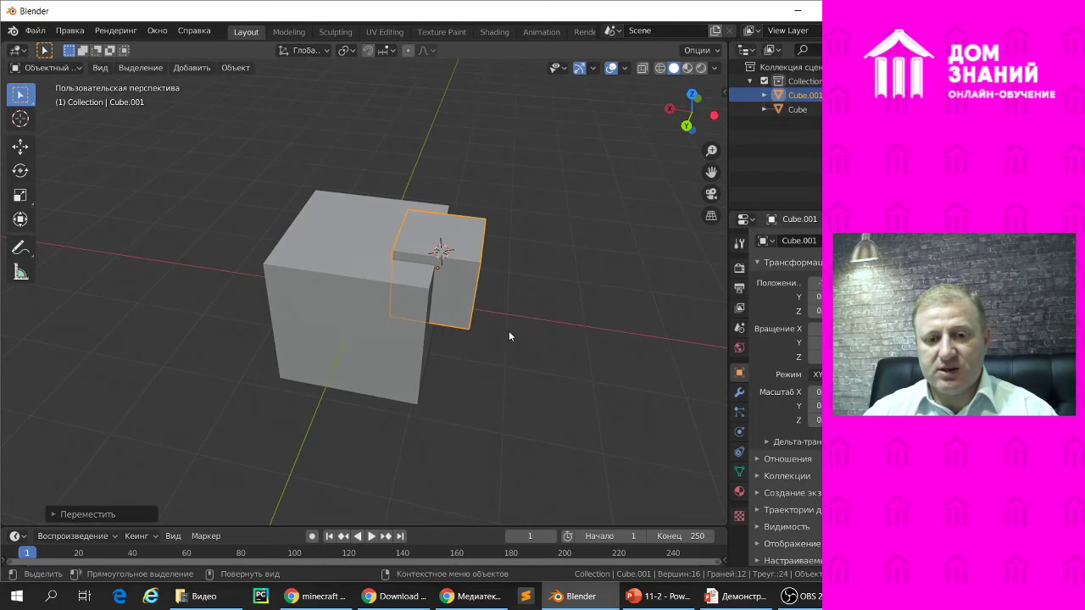
middle_drag(511, 352, 482, 362)
mouse_move(507, 356)
middle_down()
mouse_move(491, 310)
mouse_move(501, 341)
mouse_move(534, 339)
mouse_move(537, 326)
mouse_move(545, 334)
mouse_move(362, 312)
middle_up()
mouse_move(476, 311)
middle_down()
mouse_move(408, 380)
mouse_move(418, 381)
middle_up()
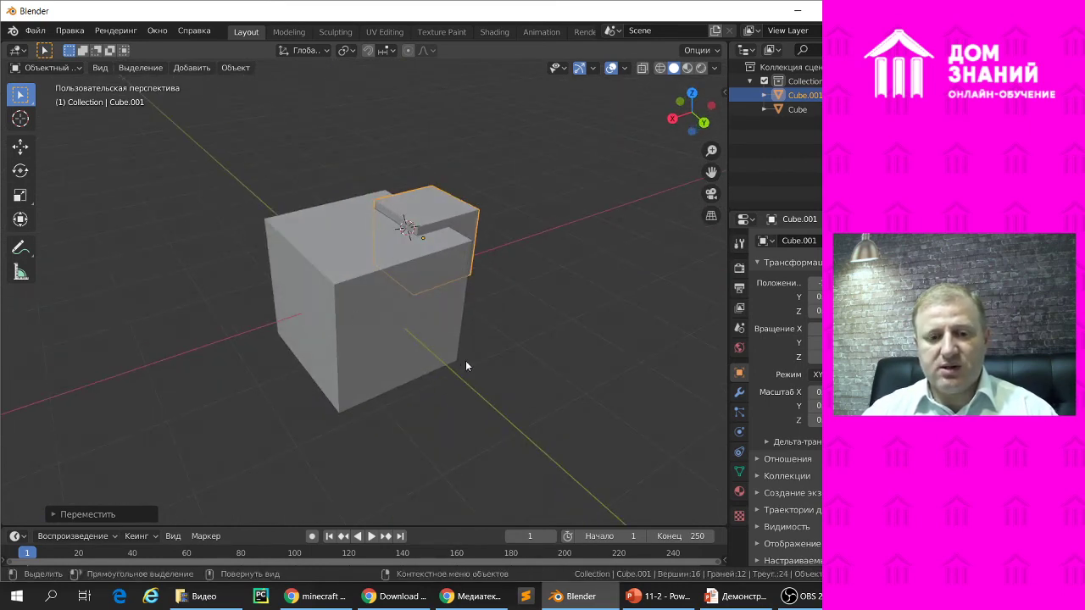
middle_drag(511, 364, 517, 351)
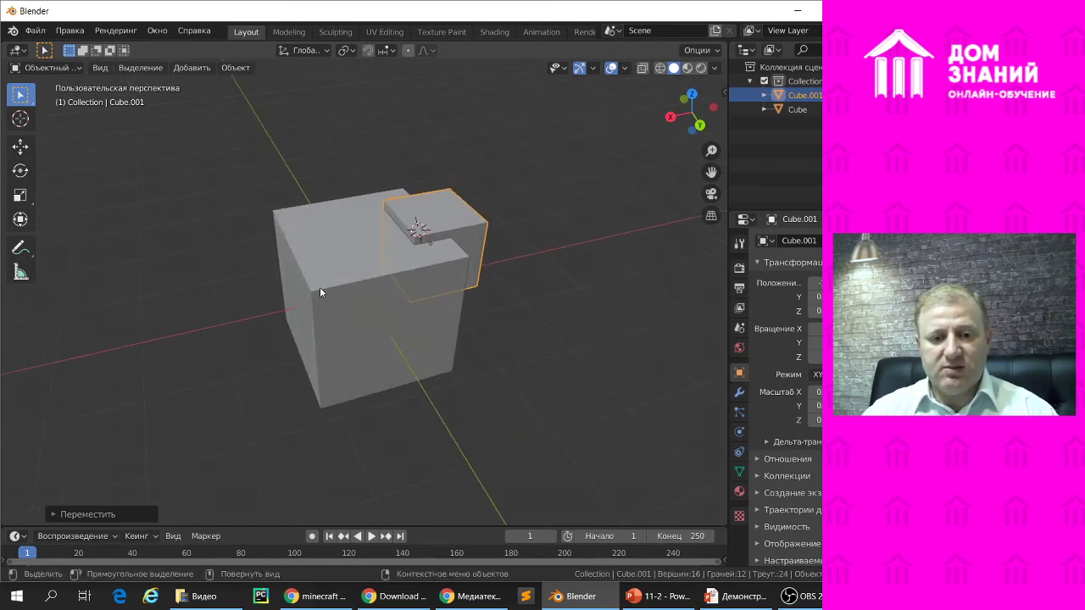
click(344, 315)
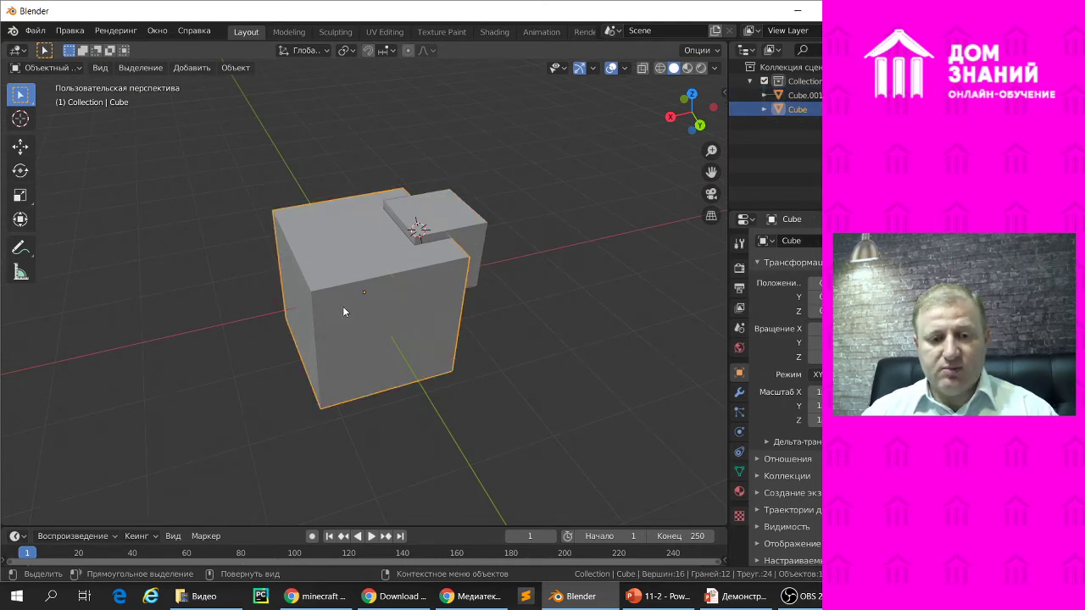
Stretch the original cube about 1.68 times along X into a long rectangular block.
key(s)
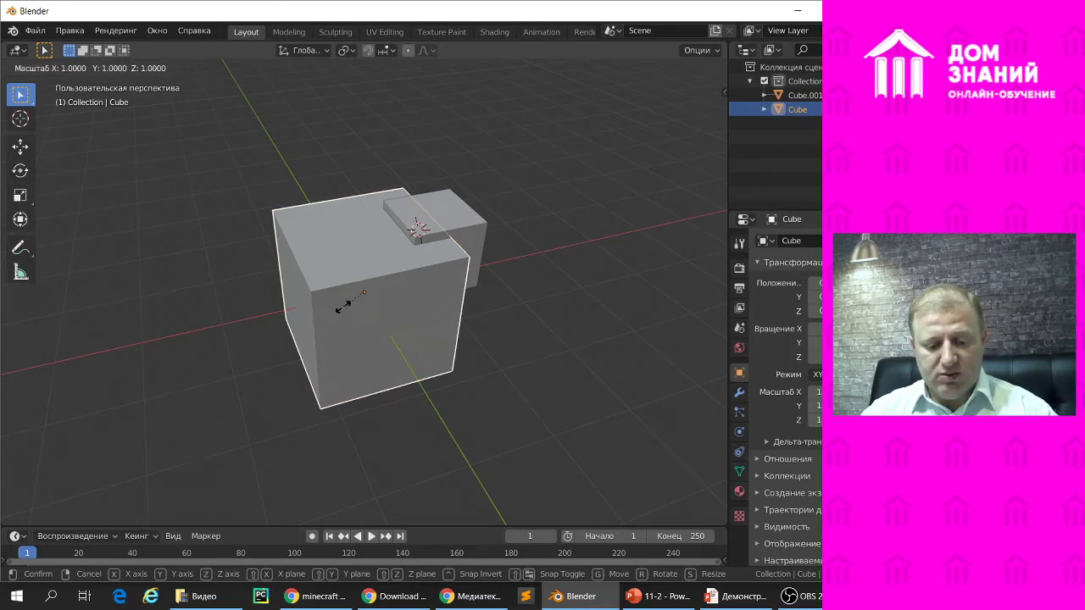
key(x)
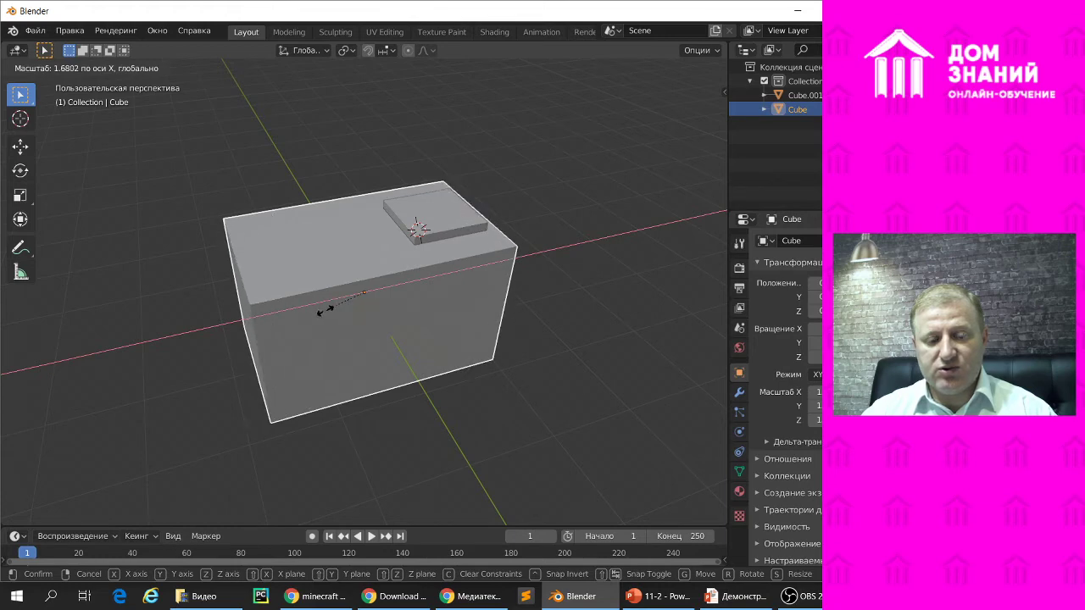
click(329, 314)
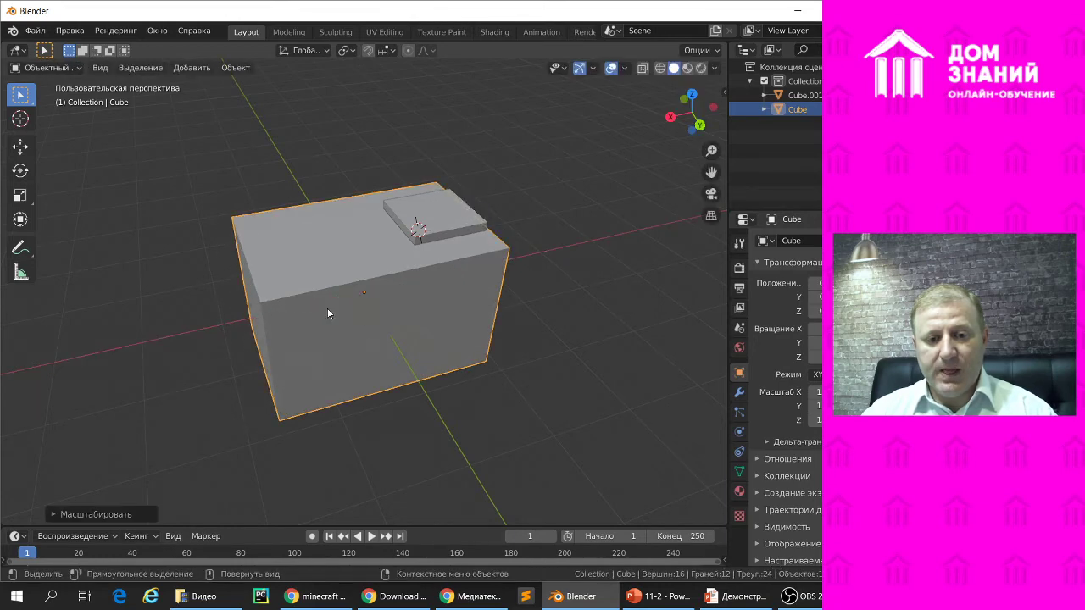
middle_drag(467, 360, 330, 314)
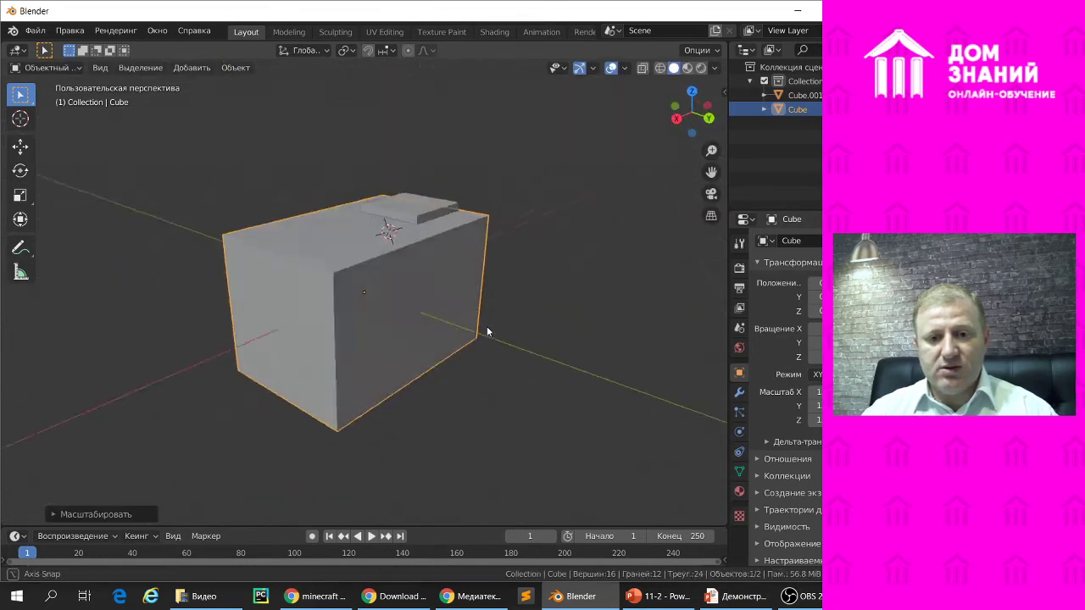
middle_drag(331, 314, 394, 343)
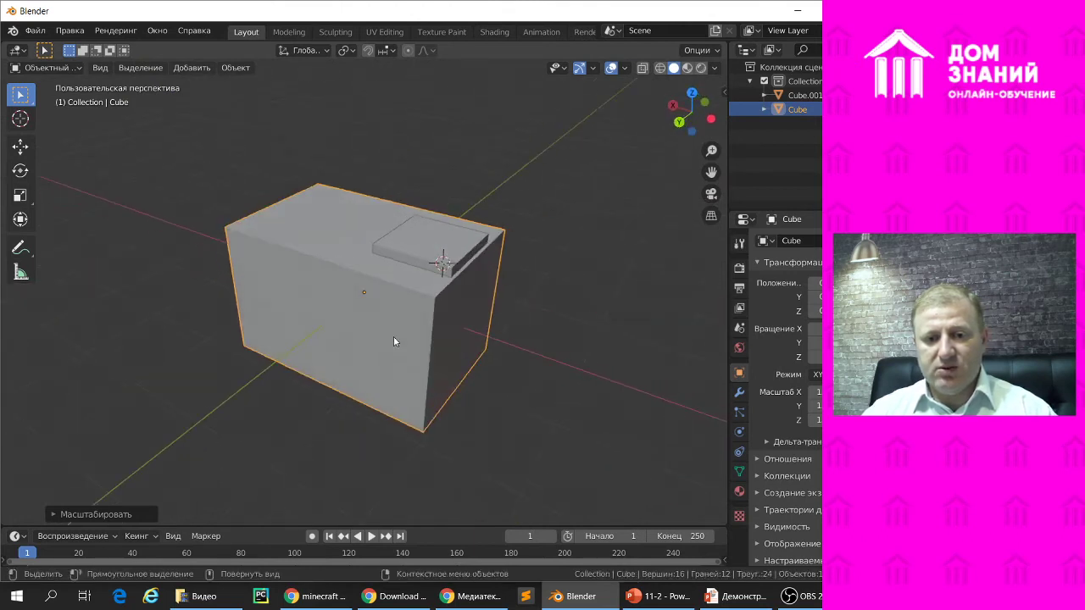
click(429, 246)
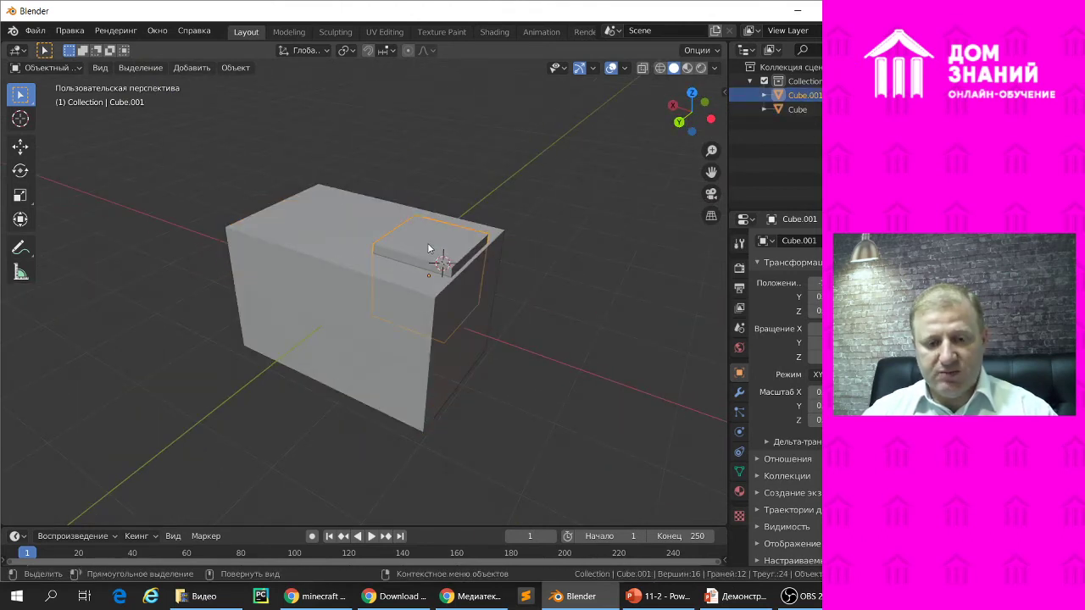
Move Cube.001 about 1.09 m along X so it juts out from the block's end.
key(g)
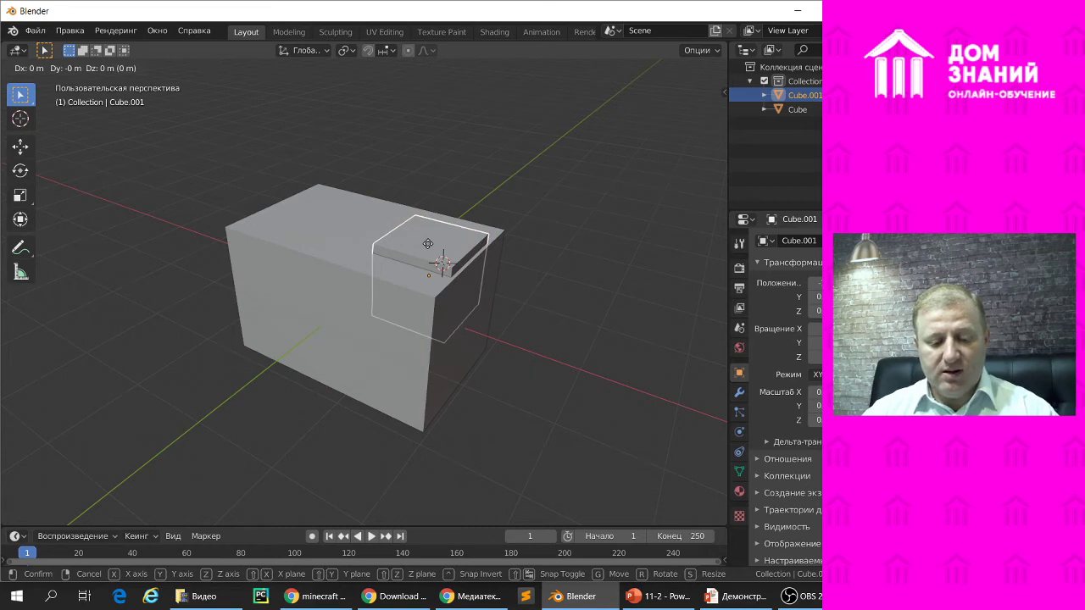
key(y)
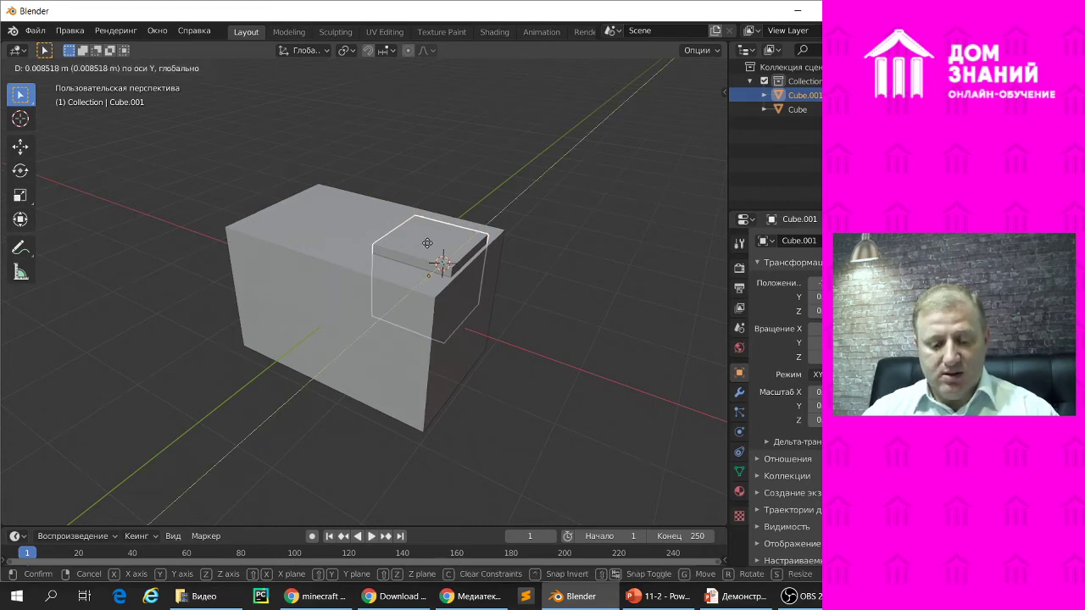
key(x)
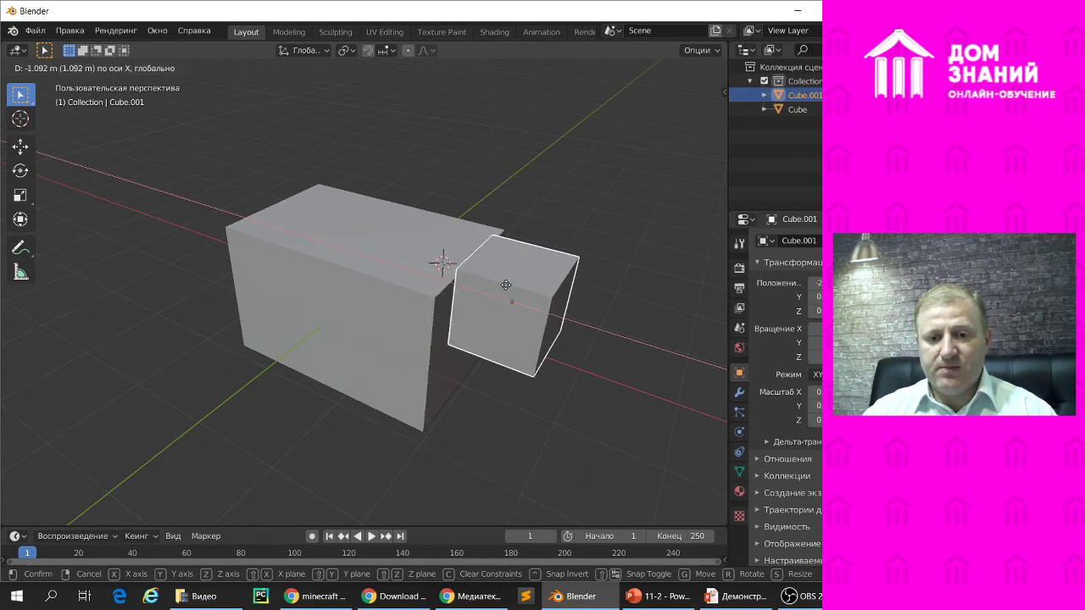
click(504, 286)
mouse_move(577, 361)
middle_down()
mouse_move(511, 385)
mouse_move(576, 322)
mouse_move(602, 360)
mouse_move(590, 391)
mouse_move(578, 359)
middle_up()
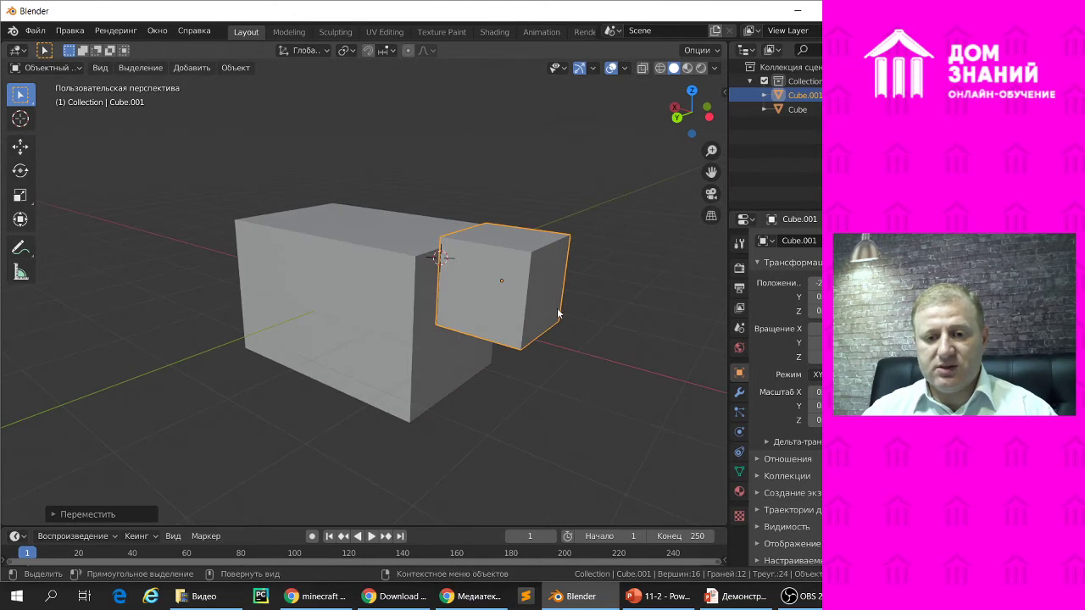
Flatten Cube.001 along X and stretch it along Z into an upright slab.
key(s)
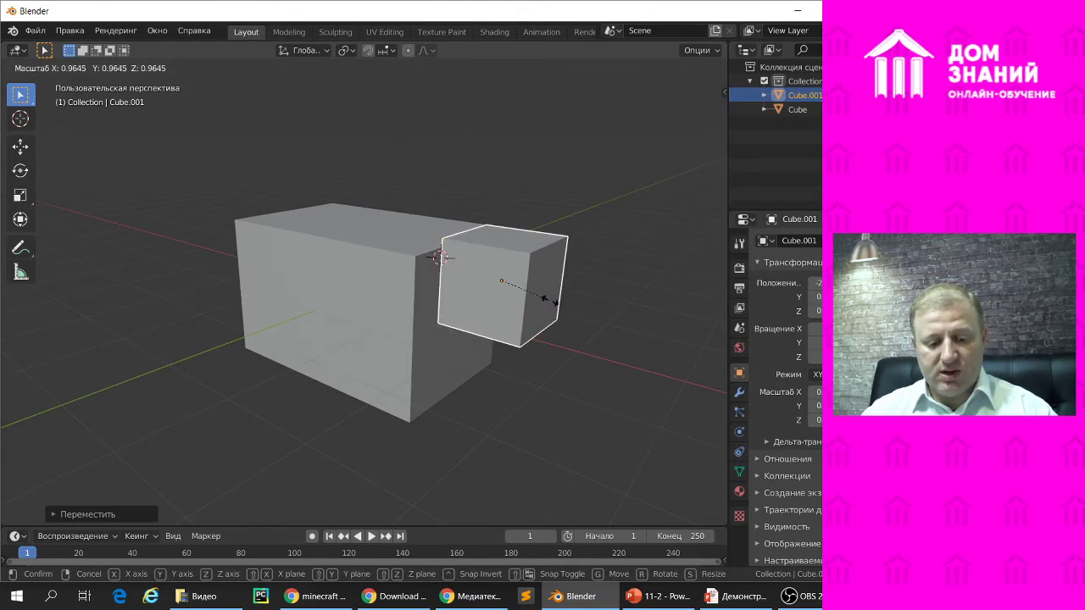
key(x)
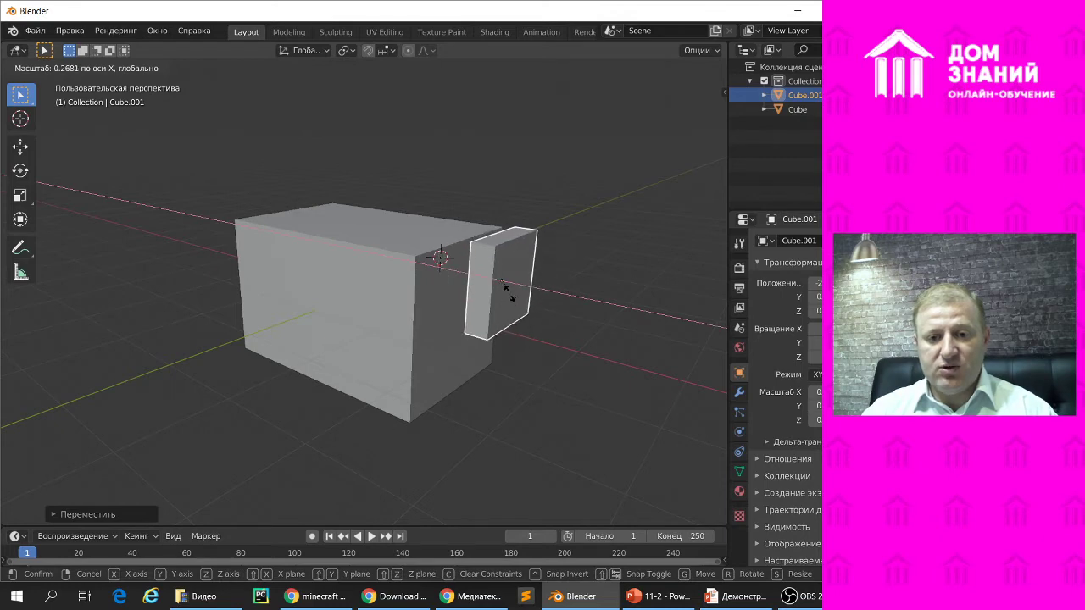
click(522, 305)
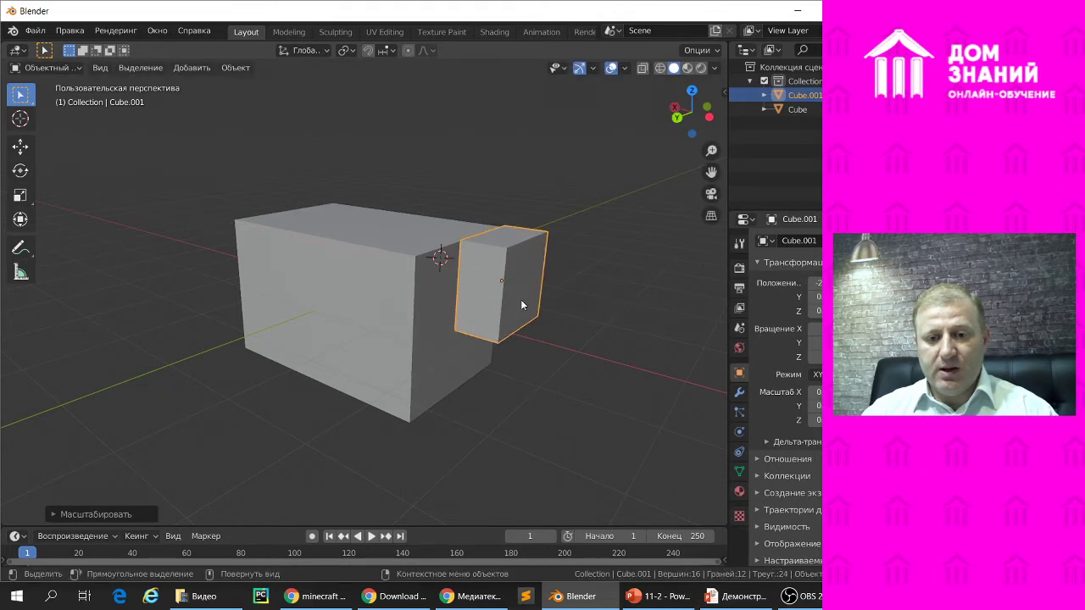
key(s)
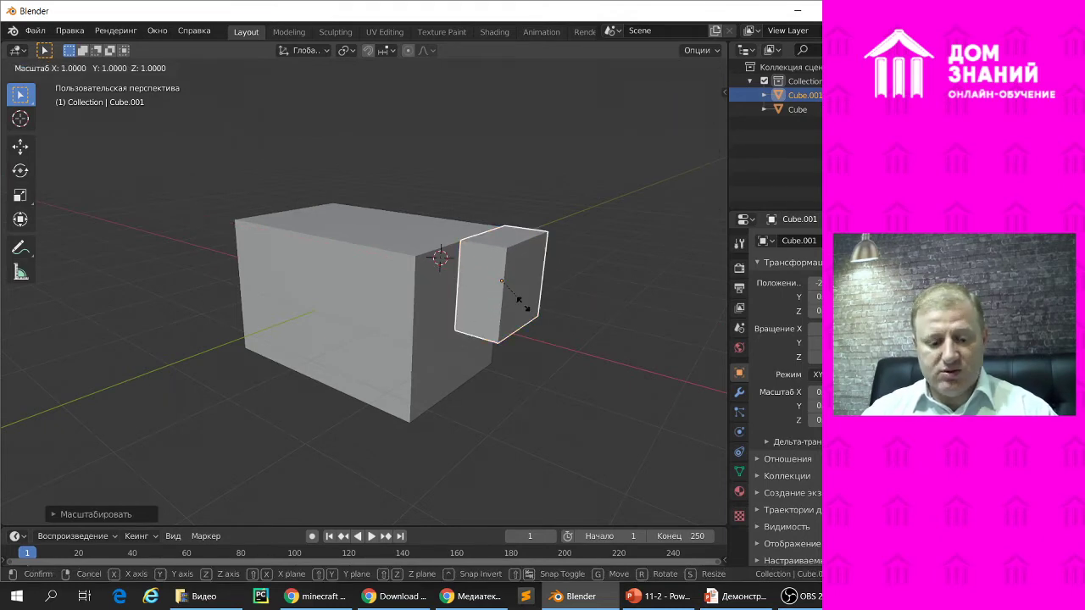
key(z)
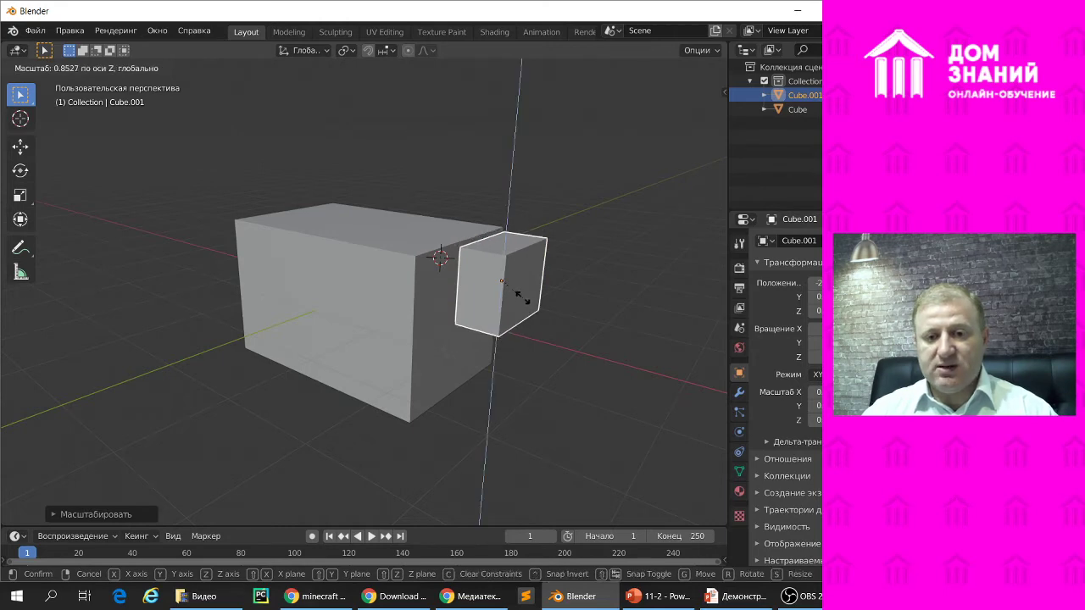
click(524, 324)
mouse_move(552, 342)
middle_down()
mouse_move(583, 347)
mouse_move(573, 416)
mouse_move(557, 432)
mouse_move(519, 415)
middle_up()
Slide the slab along X against the block's front end and switch to wireframe shading.
key(g)
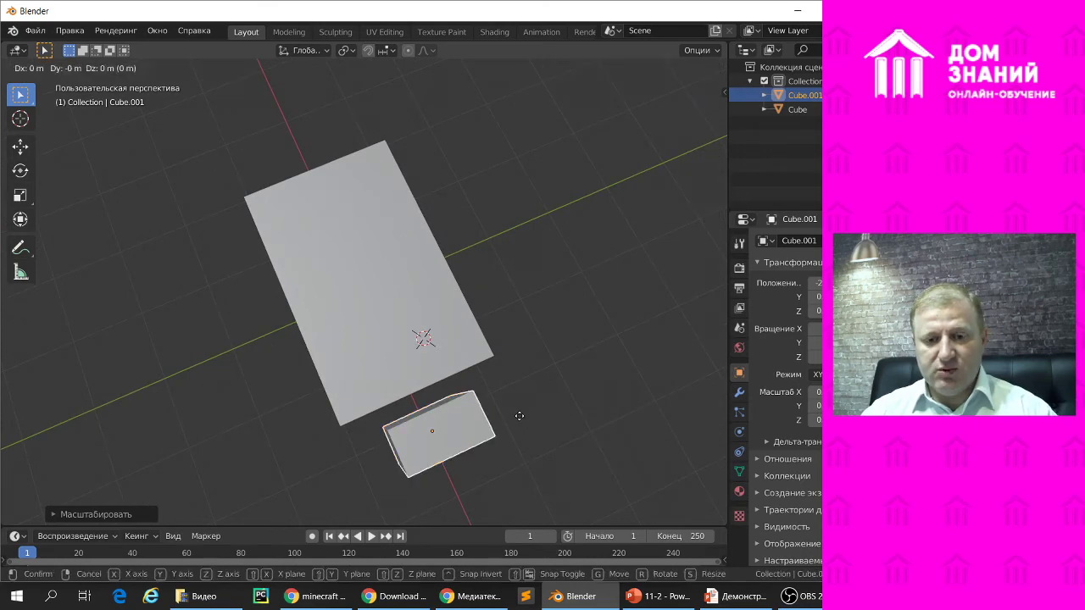
key(x)
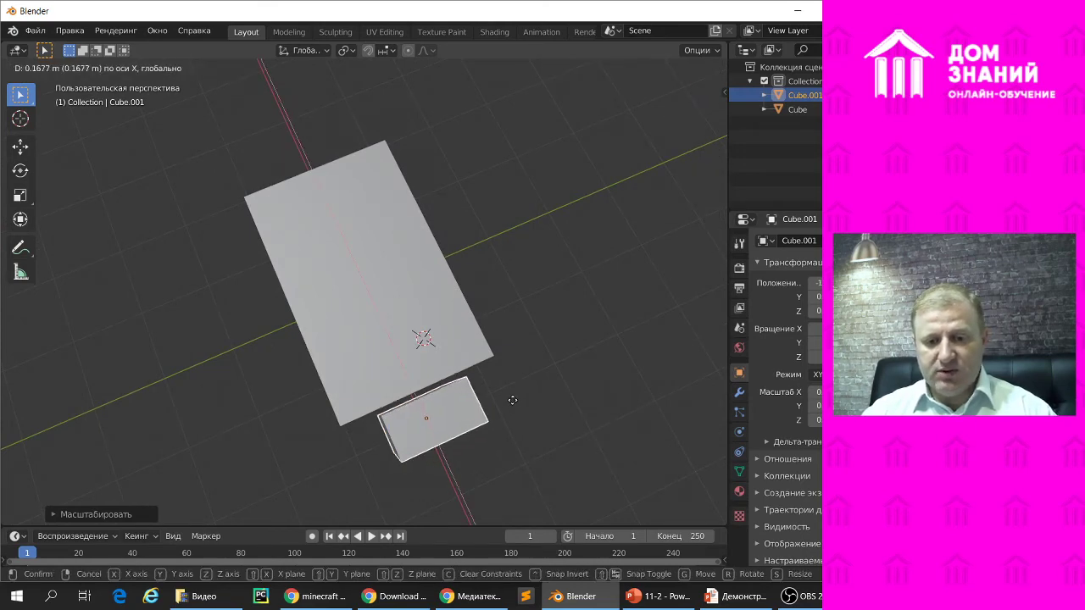
click(512, 397)
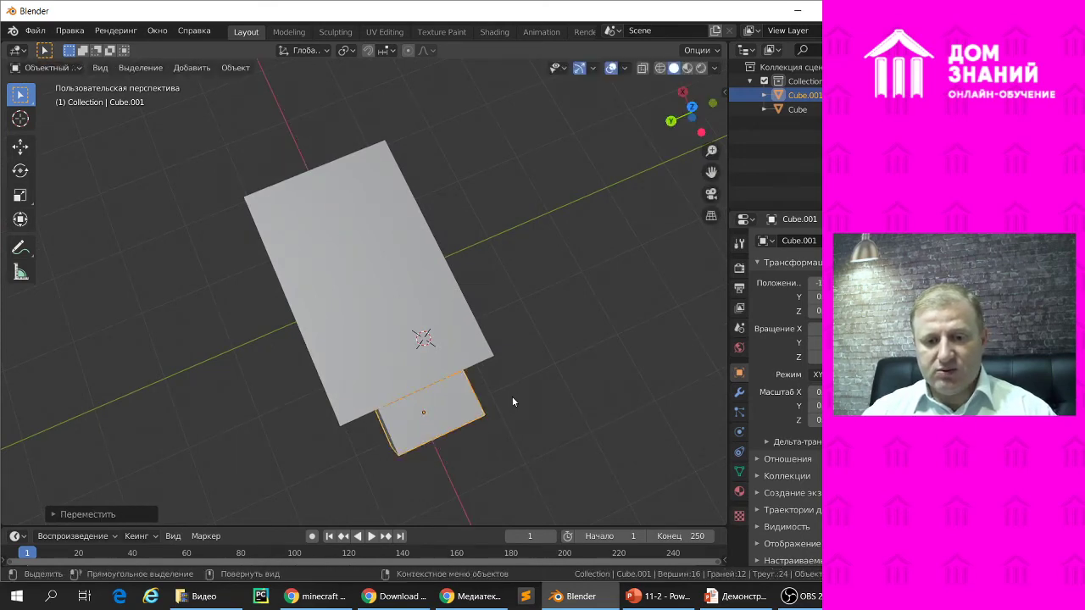
mouse_move(513, 432)
middle_down()
mouse_move(542, 333)
mouse_move(483, 313)
mouse_move(479, 326)
mouse_move(576, 353)
mouse_move(543, 286)
mouse_move(556, 407)
mouse_move(557, 351)
mouse_move(532, 334)
mouse_move(550, 320)
middle_up()
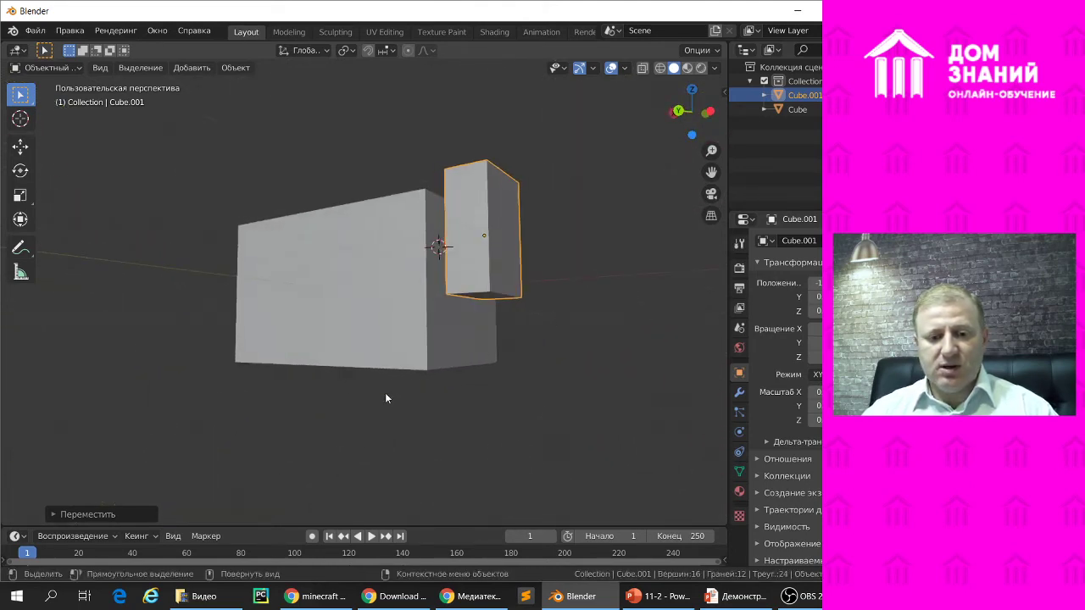
mouse_move(321, 395)
middle_down()
mouse_move(337, 290)
mouse_move(313, 337)
middle_up()
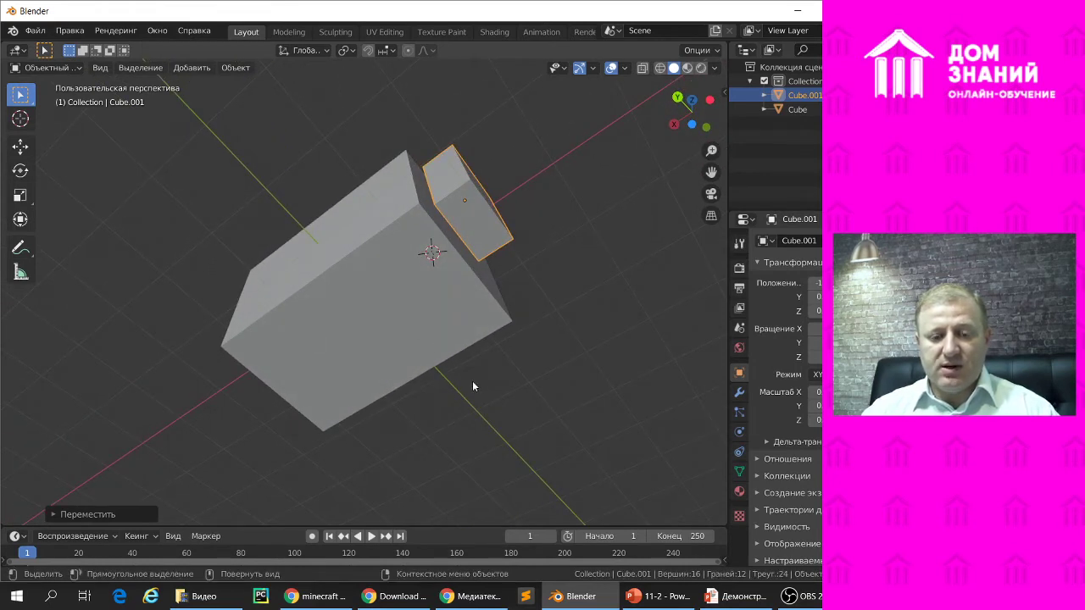
mouse_move(447, 379)
middle_down()
mouse_move(442, 394)
mouse_move(422, 363)
mouse_move(455, 421)
mouse_move(443, 381)
mouse_move(457, 373)
middle_up()
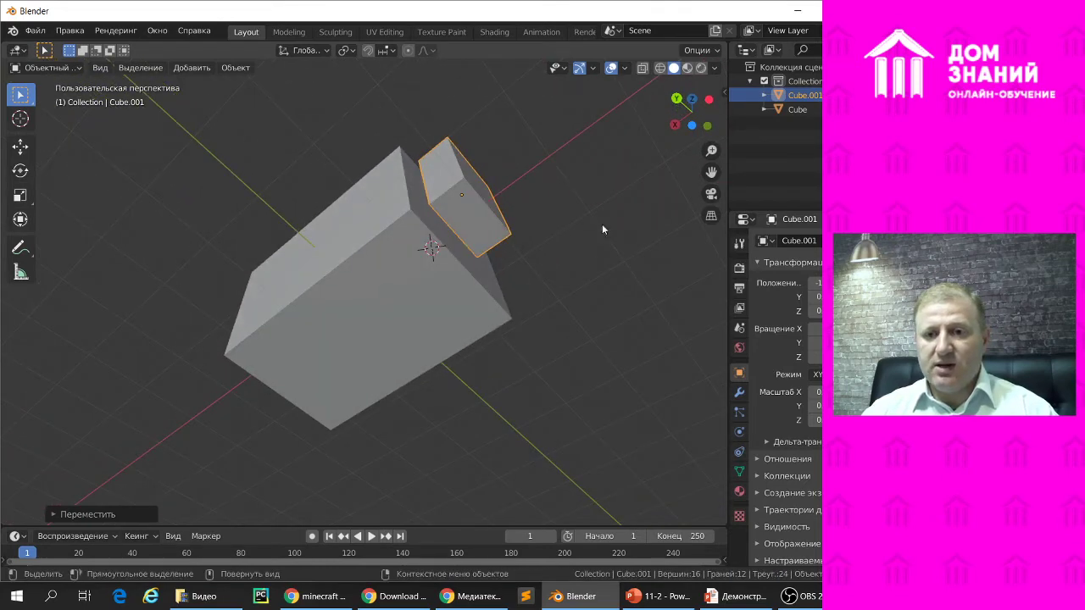
click(659, 68)
Select the long body block instead of the slab and duplicate it as Cube.002.
mouse_move(521, 366)
middle_down()
mouse_move(462, 312)
mouse_move(477, 347)
mouse_move(465, 361)
mouse_move(401, 356)
mouse_move(365, 388)
mouse_move(506, 322)
mouse_move(557, 404)
mouse_move(526, 457)
mouse_move(555, 477)
mouse_move(519, 445)
middle_up()
click(442, 389)
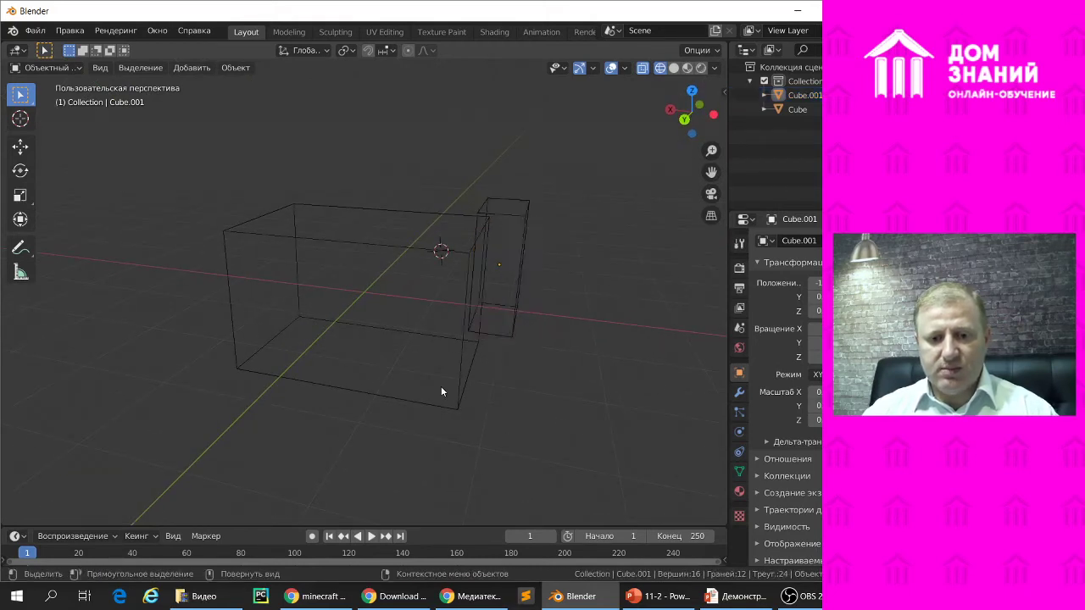
click(360, 387)
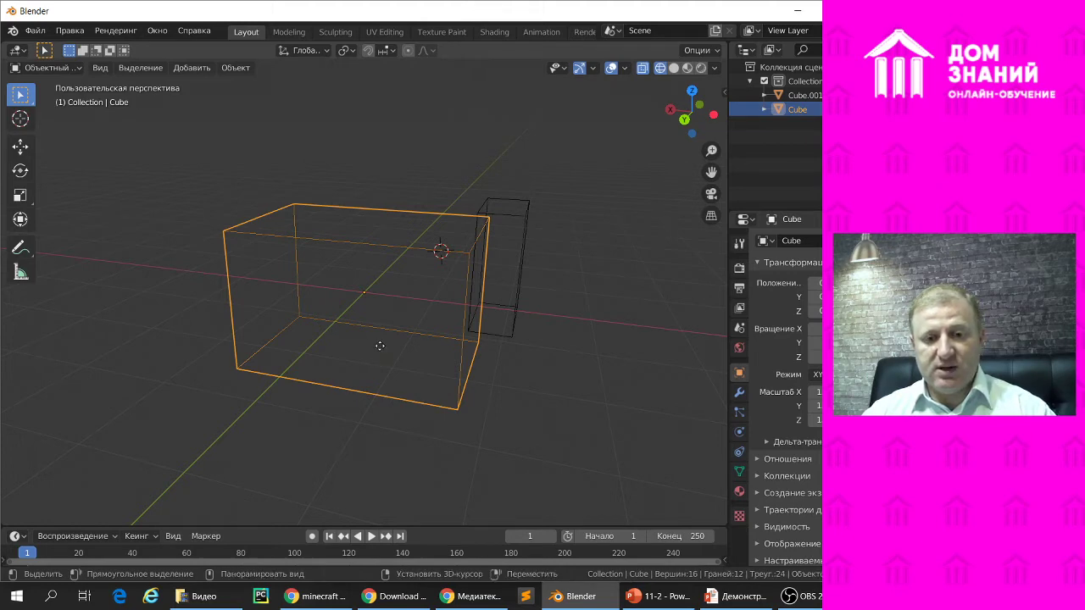
key(shift+d)
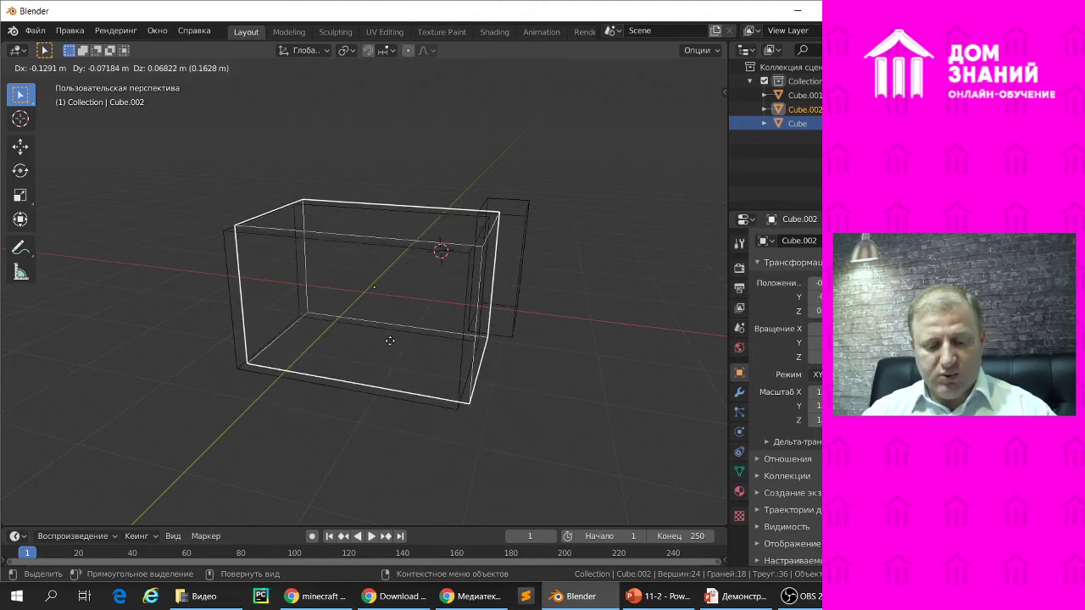
Lower the duplicate Cube.002 along Z and shrink it into a small leg cube.
key(z)
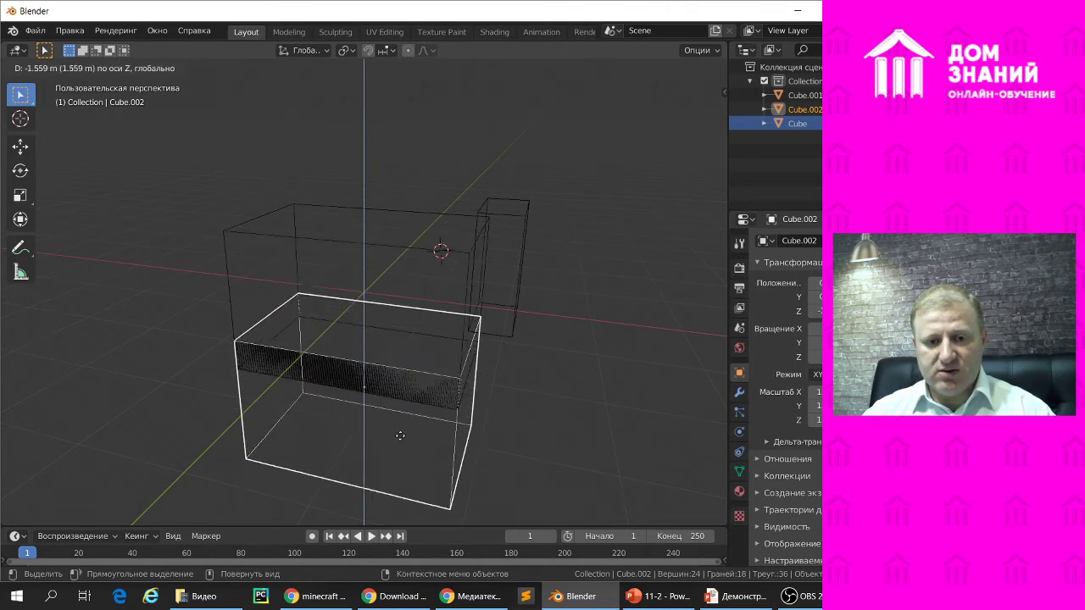
click(401, 439)
key(s)
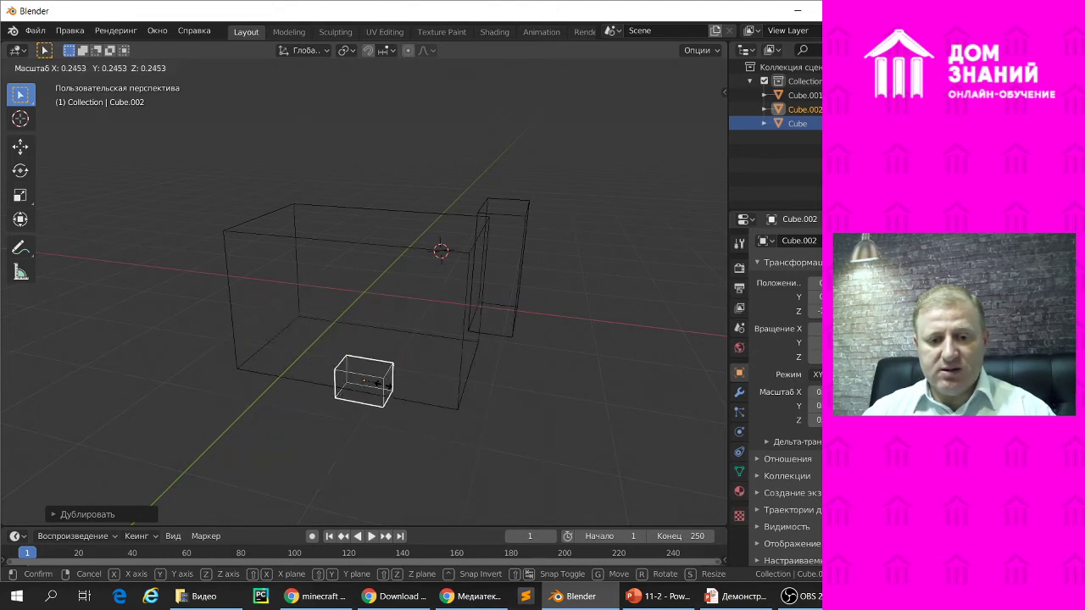
click(383, 388)
mouse_move(423, 432)
middle_down()
mouse_move(401, 273)
mouse_move(424, 302)
middle_up()
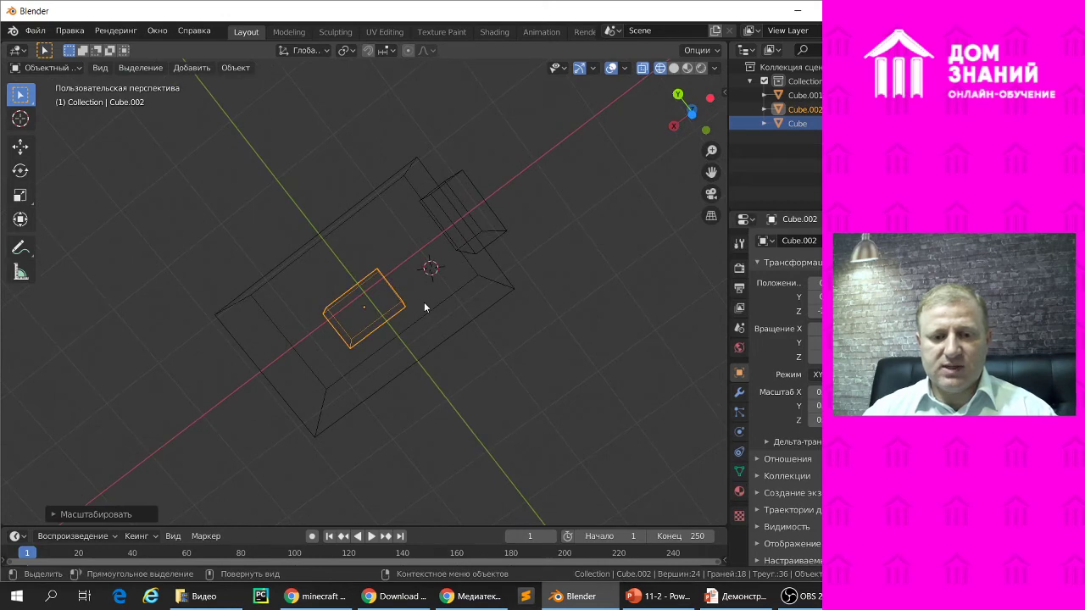
Narrow the leg cube along X to about 0.707 of its width.
key(s)
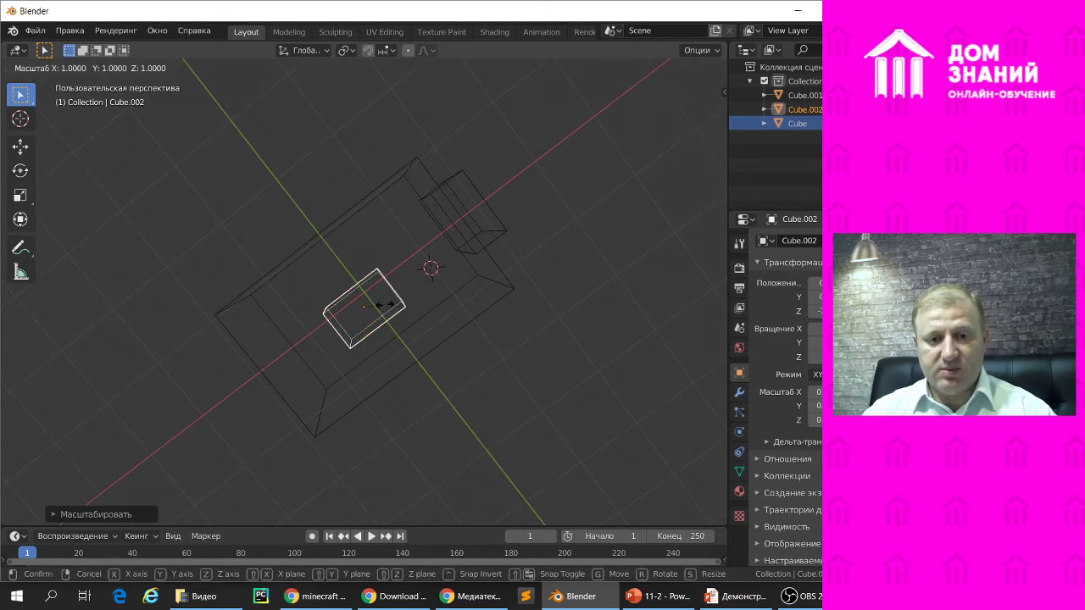
key(y)
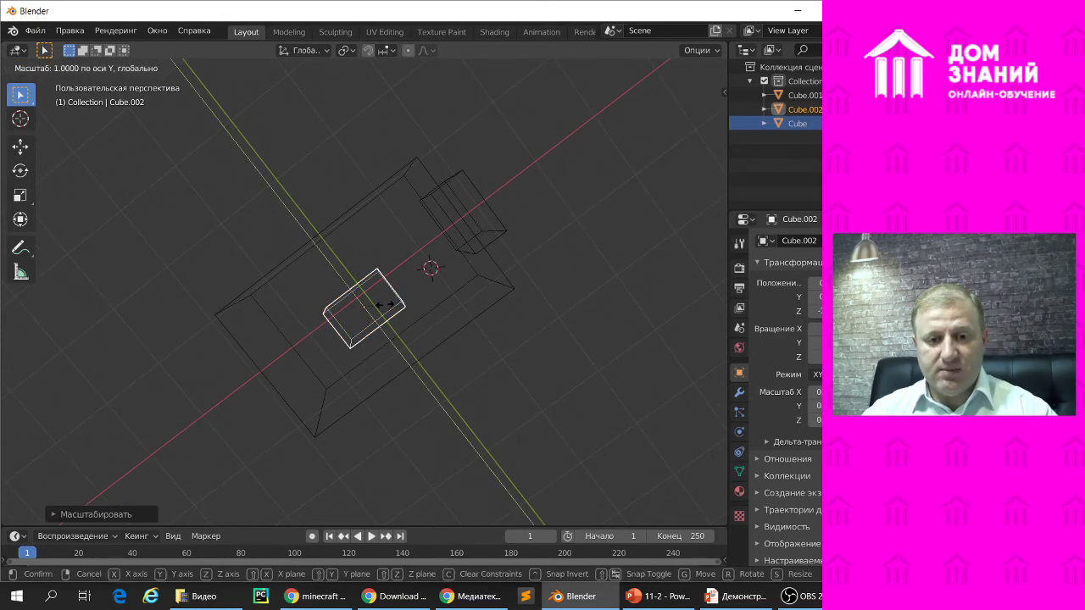
key(x)
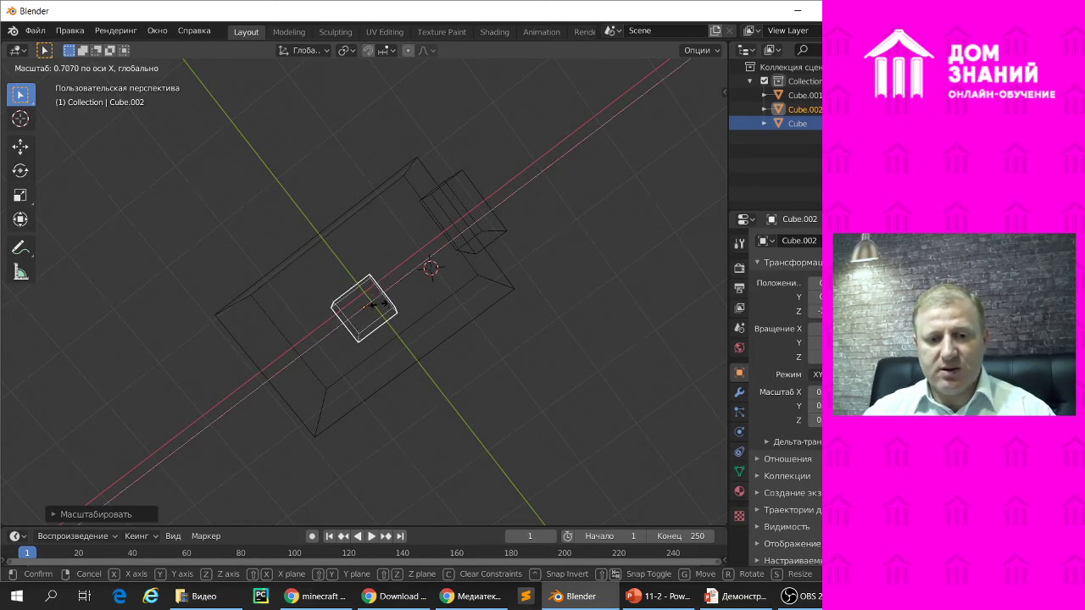
click(377, 303)
mouse_move(406, 297)
middle_down()
mouse_move(434, 377)
mouse_move(407, 383)
middle_up()
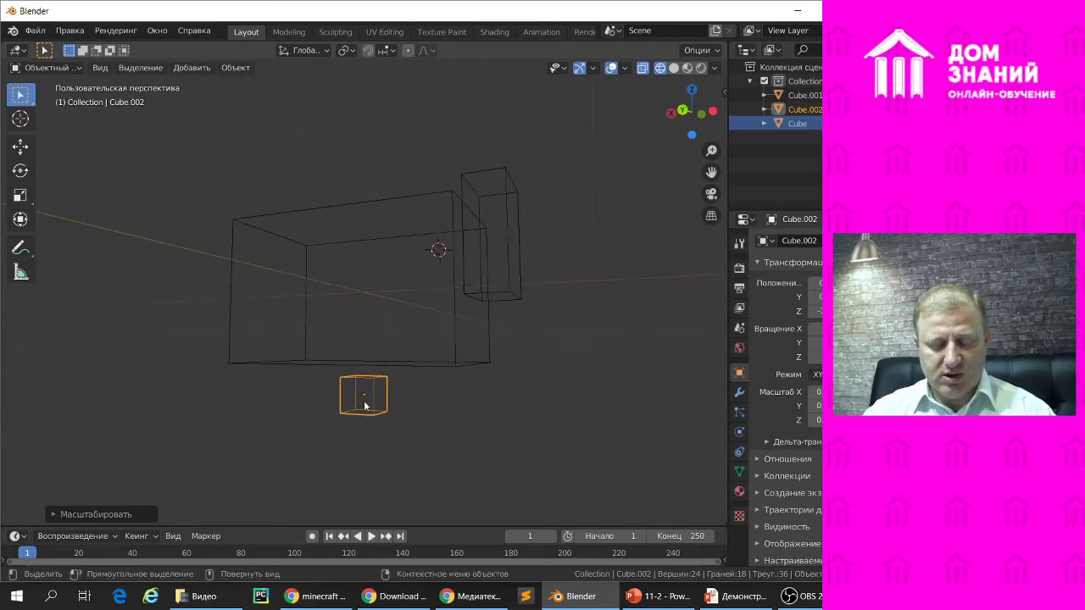
Raise the leg cube against the body's underside and shift it about 1.18 m along X.
key(g)
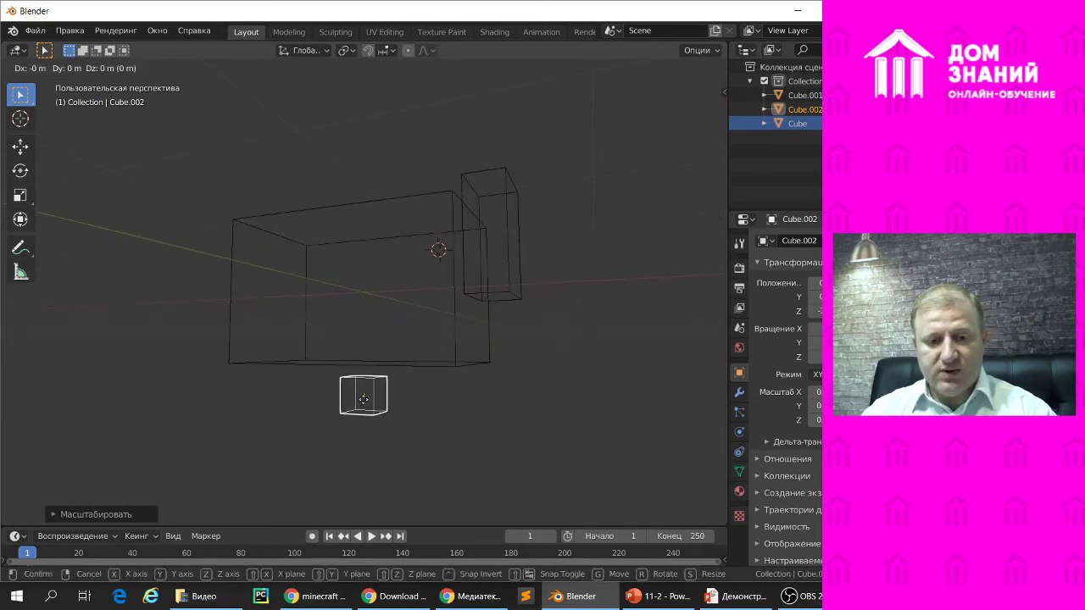
key(z)
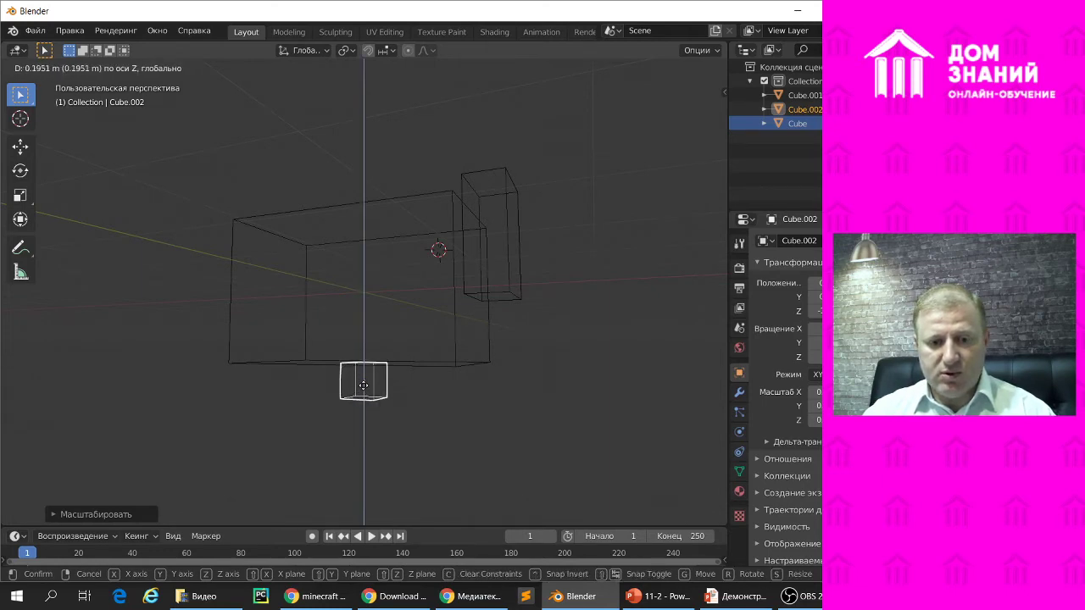
click(363, 386)
mouse_move(434, 393)
middle_down()
mouse_move(437, 447)
mouse_move(431, 382)
mouse_move(415, 412)
mouse_move(427, 393)
middle_up()
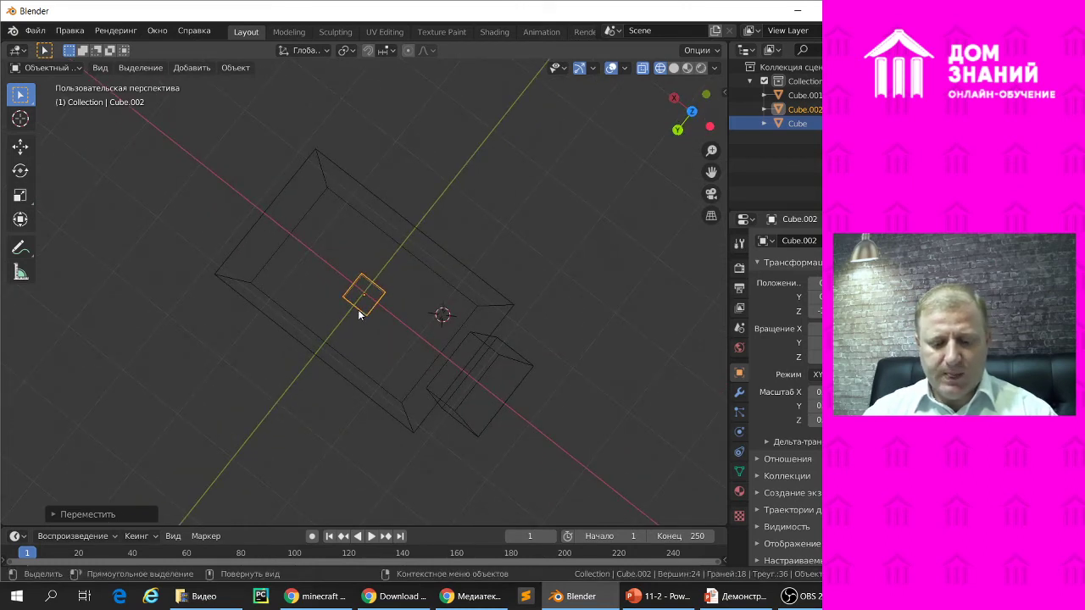
key(g)
key(x)
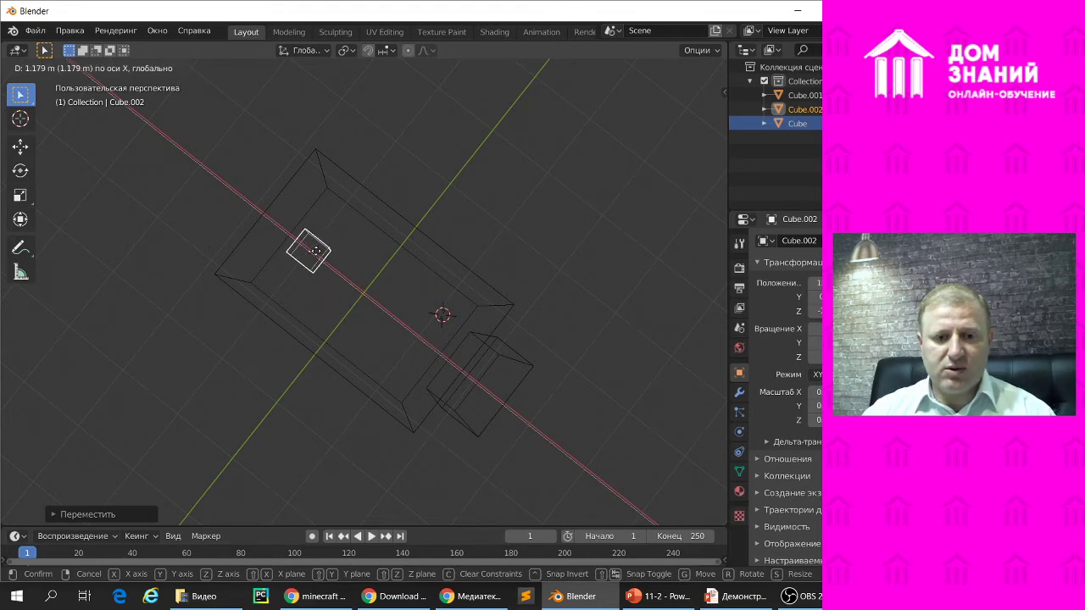
click(316, 251)
middle_drag(341, 236, 358, 237)
Switch to orthographic view and move the leg about 0.57 m along Y to the body's corner.
key(KP_5)
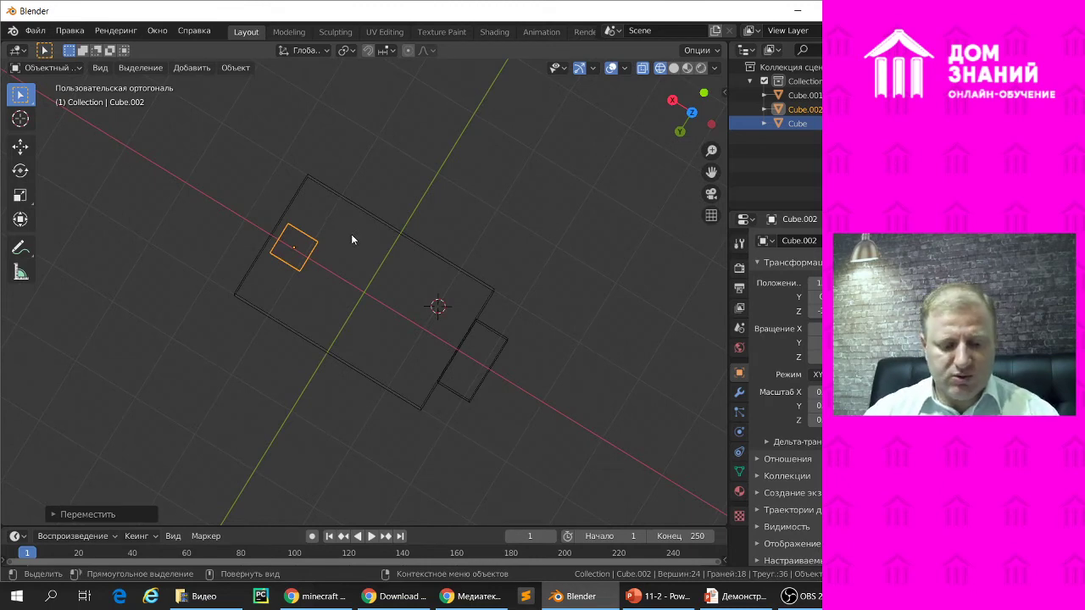
key(g)
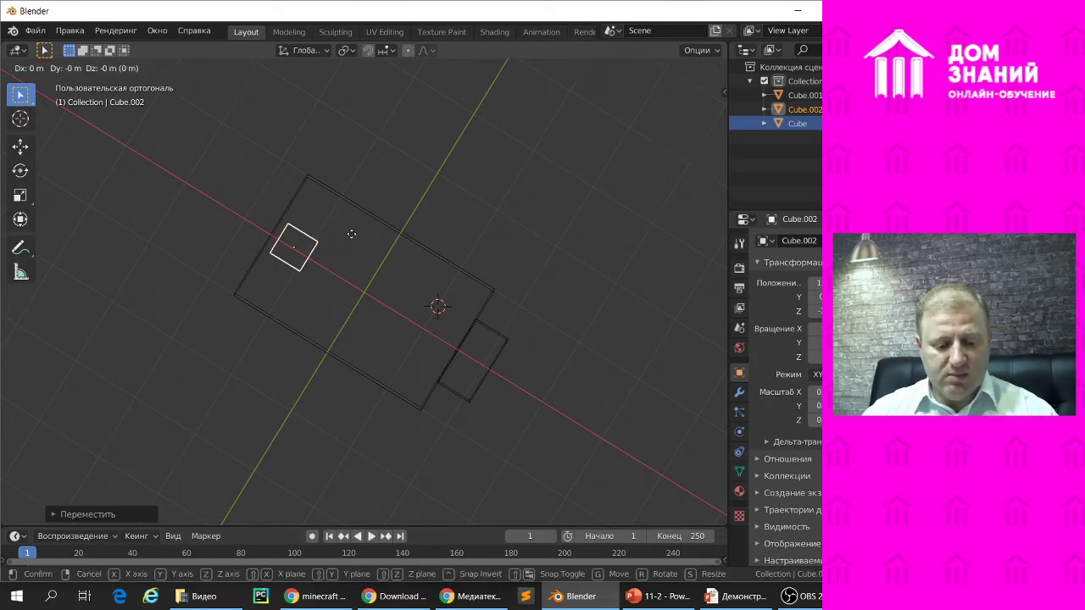
key(y)
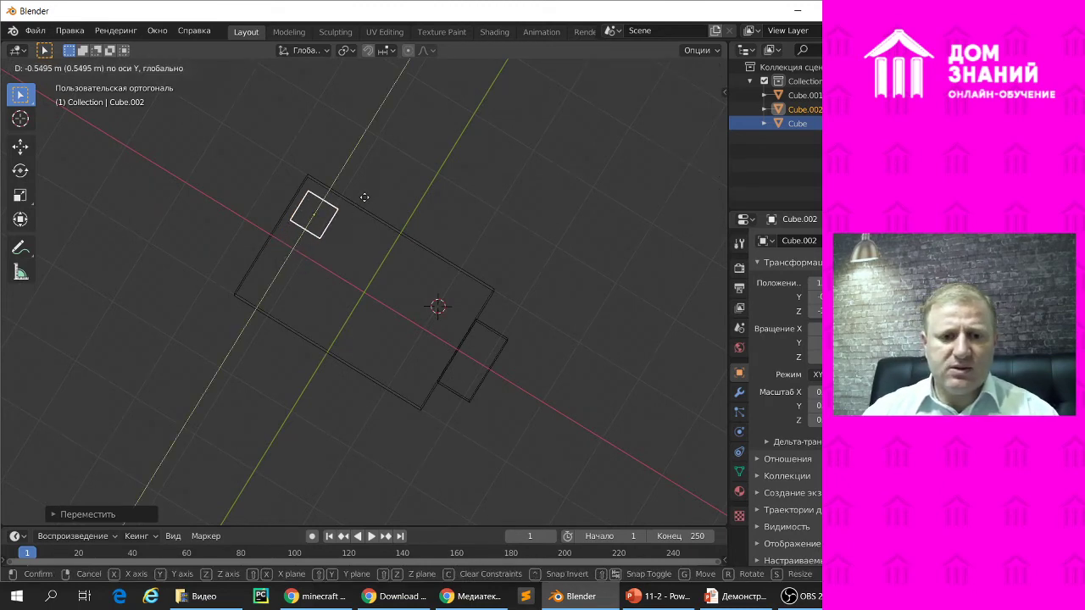
click(365, 194)
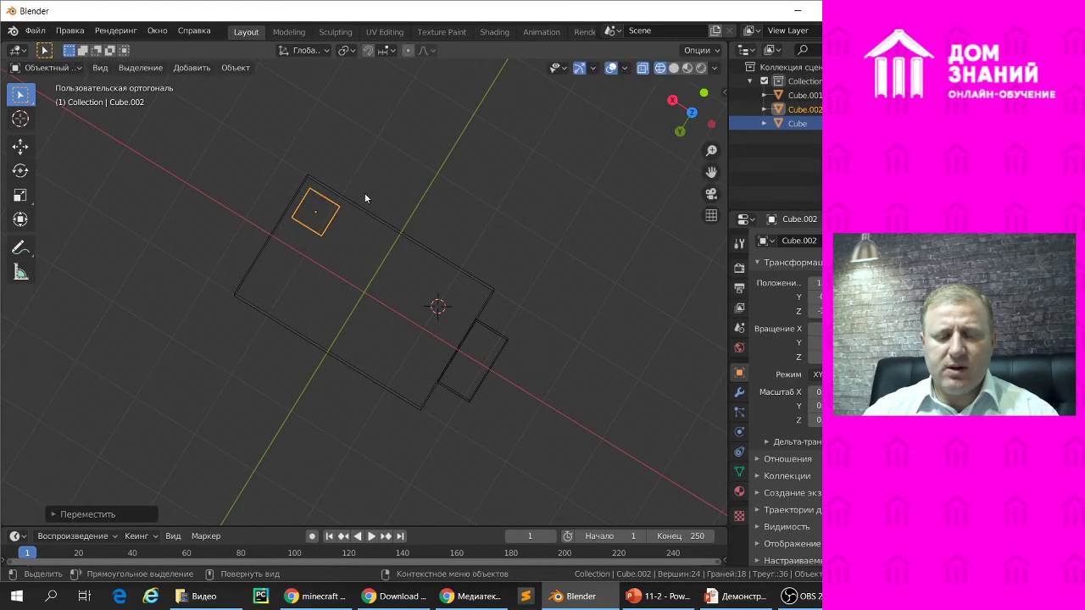
click(326, 217)
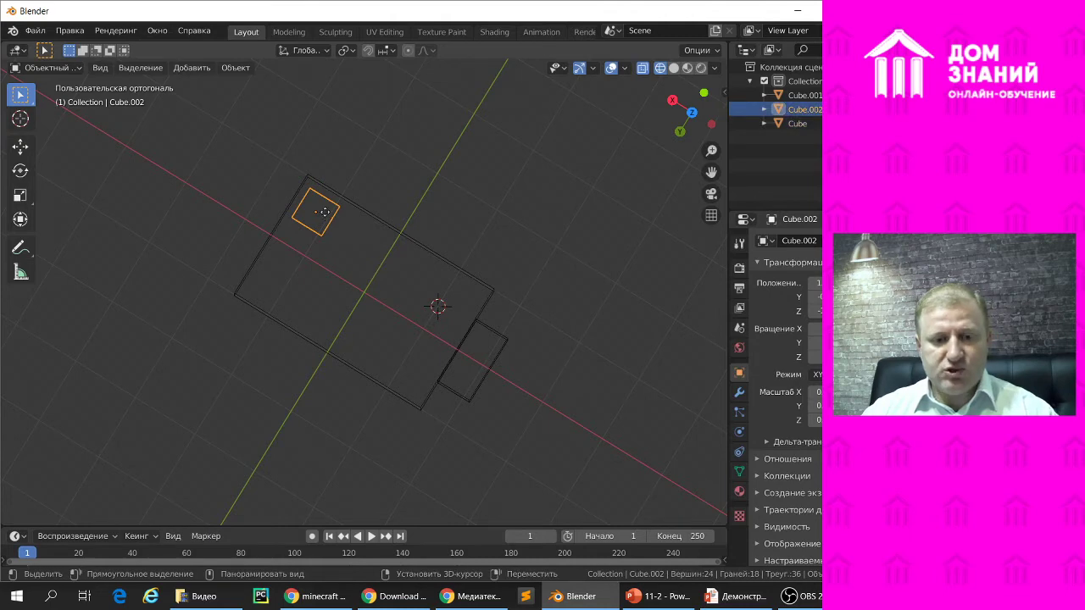
Duplicate the leg along X to the body's other end and select both legs.
key(shift+d)
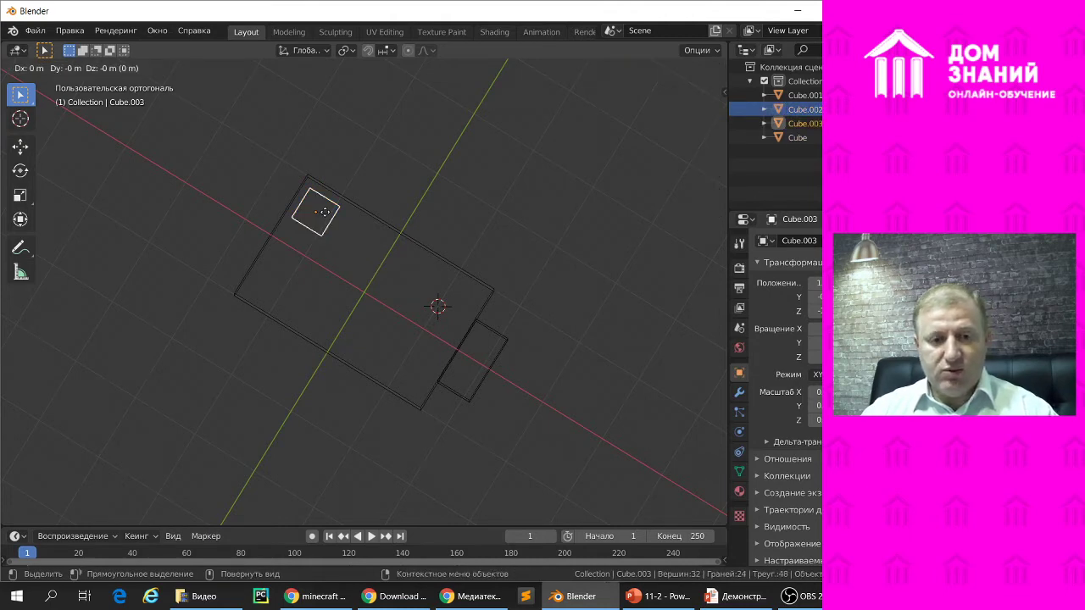
key(x)
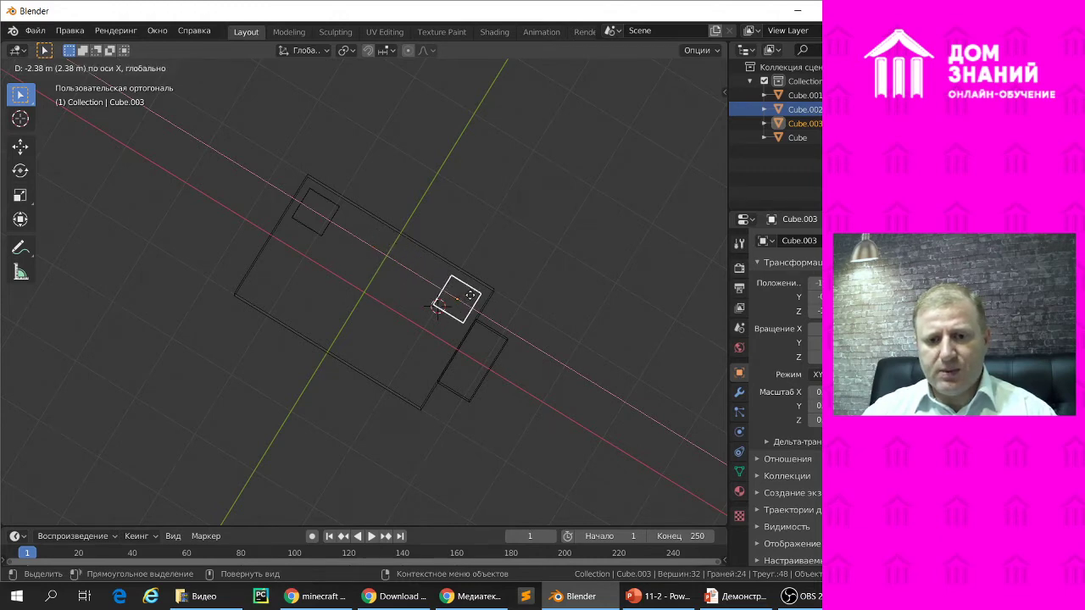
click(467, 300)
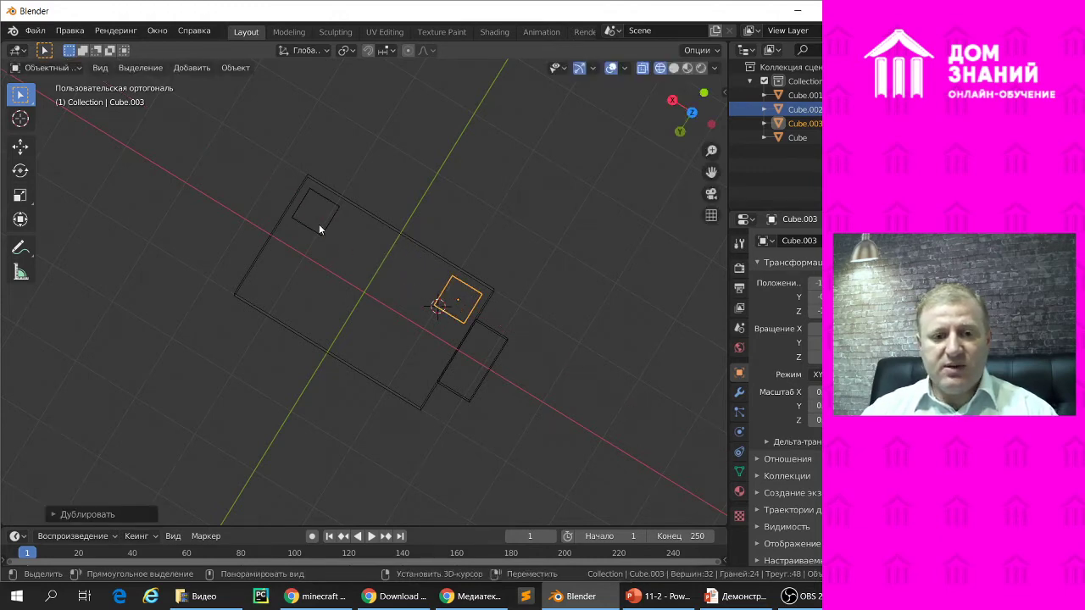
shift+click(320, 227)
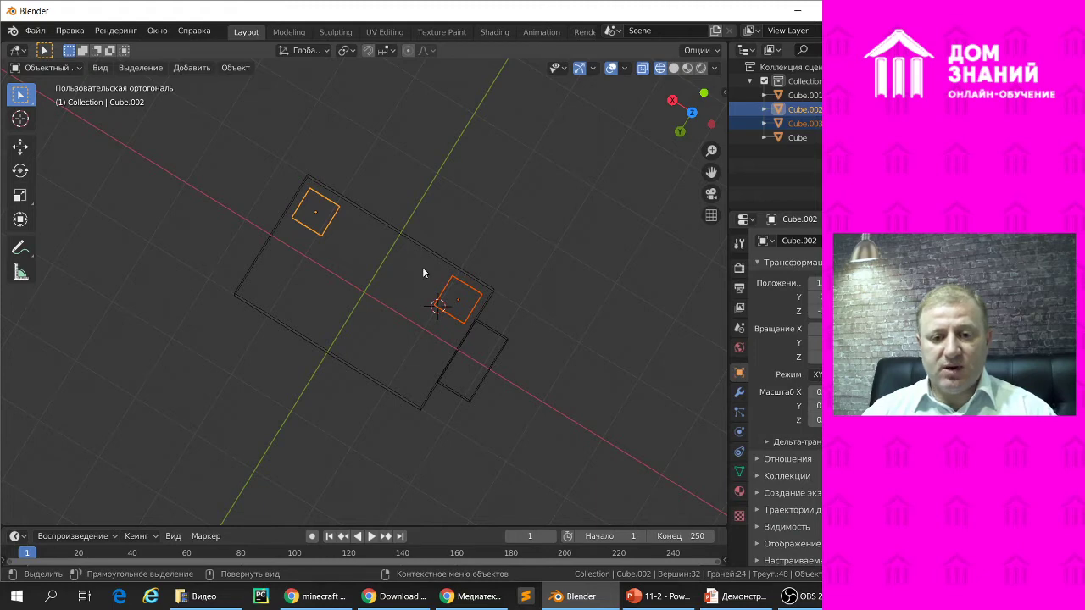
Duplicate the pair of legs along Y to the far side of the body.
key(shift+d)
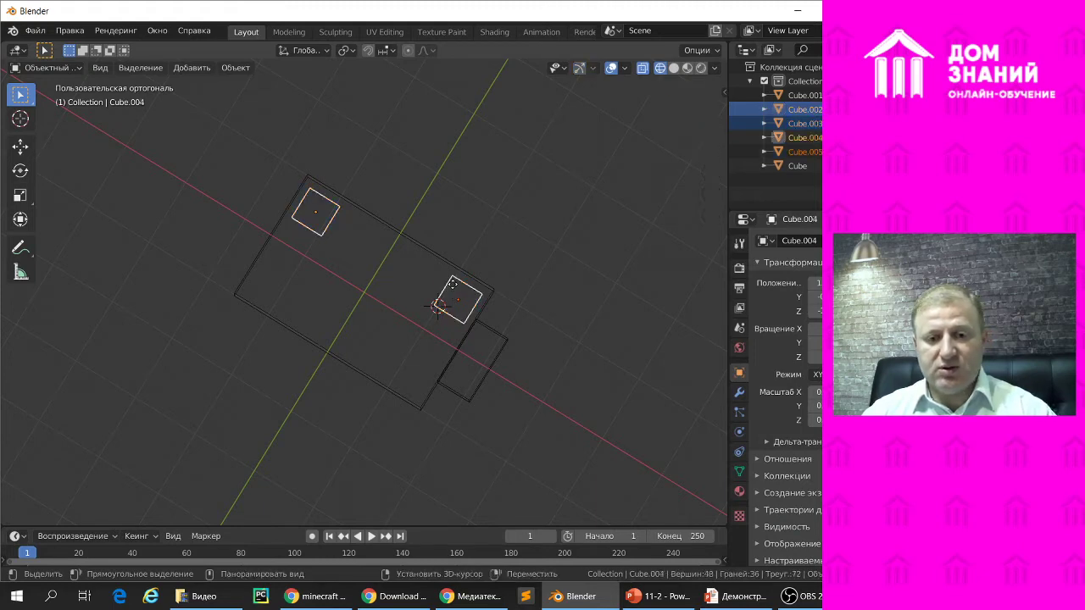
key(x)
click(453, 283)
key(shift+d)
key(y)
click(440, 367)
mouse_move(497, 215)
middle_down()
mouse_move(467, 210)
mouse_move(410, 365)
mouse_move(388, 310)
mouse_move(378, 316)
middle_up()
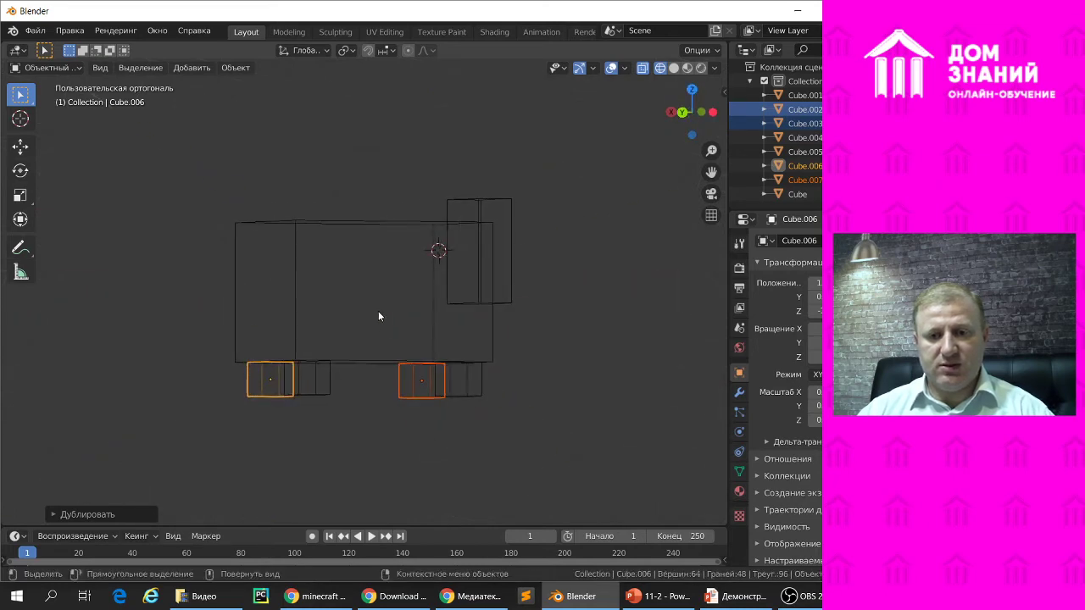
Check the four-leg layout in solid shading from several angles, then return to wireframe.
click(674, 68)
mouse_move(546, 304)
middle_down()
mouse_move(479, 322)
mouse_move(526, 323)
middle_up()
click(519, 424)
mouse_move(519, 423)
middle_down()
mouse_move(518, 359)
mouse_move(497, 305)
mouse_move(520, 345)
mouse_move(572, 387)
mouse_move(537, 349)
mouse_move(548, 310)
mouse_move(537, 358)
mouse_move(540, 252)
mouse_move(538, 273)
middle_up()
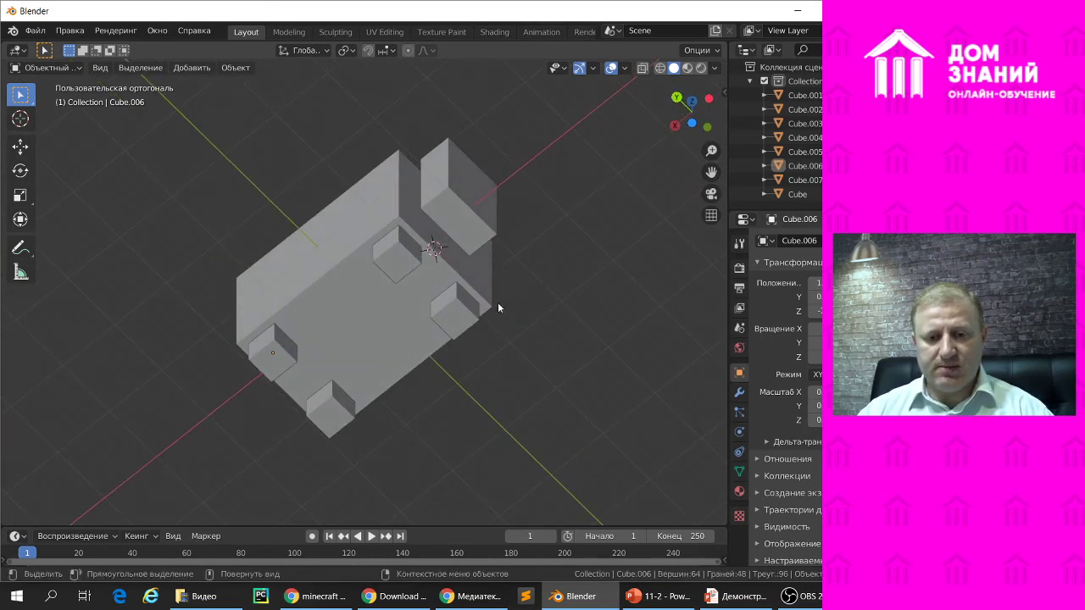
click(660, 68)
mouse_move(558, 247)
middle_down()
mouse_move(458, 341)
mouse_move(435, 297)
mouse_move(339, 404)
mouse_move(274, 416)
mouse_move(283, 363)
mouse_move(268, 295)
mouse_move(251, 435)
mouse_move(306, 359)
mouse_move(280, 386)
middle_up()
Duplicate the four leg cubes and drop the copies straight down below the legs.
click(288, 405)
shift+click(452, 401)
shift+click(429, 360)
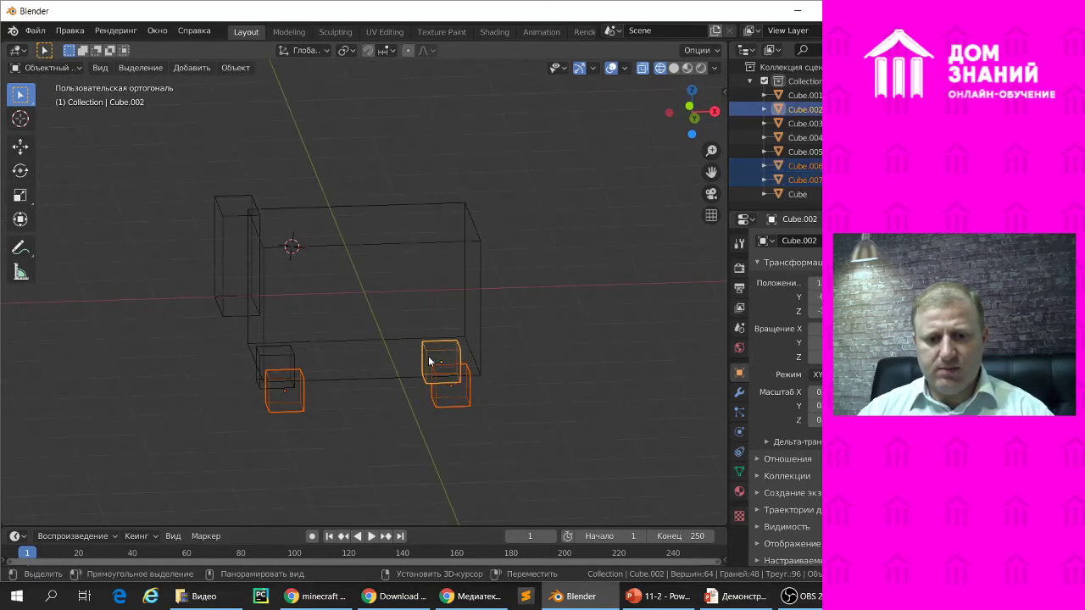
shift+click(266, 359)
middle_drag(389, 330, 390, 352)
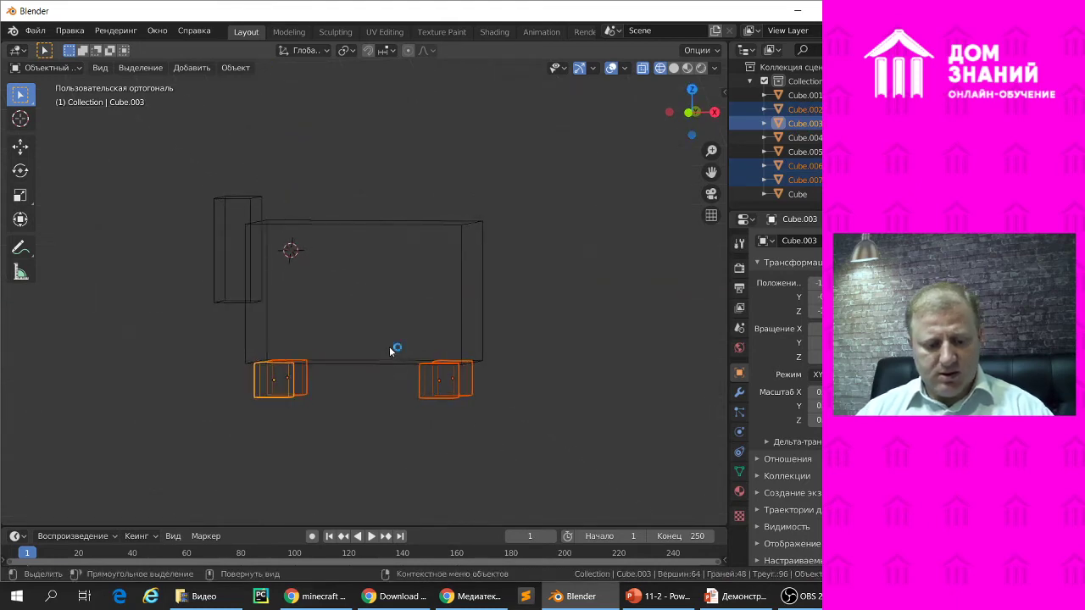
key(shift+d)
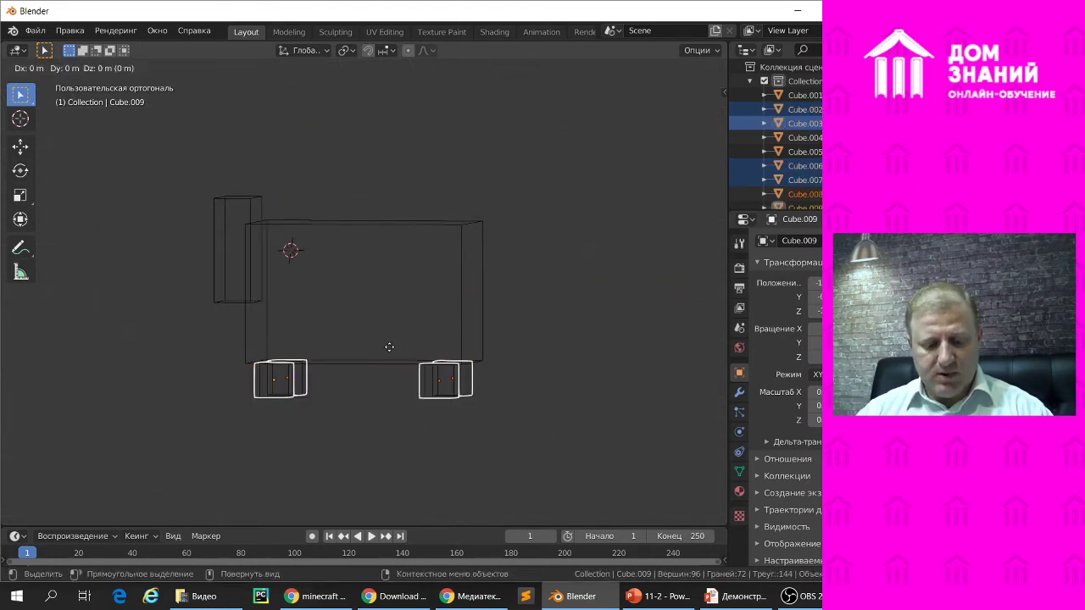
key(z)
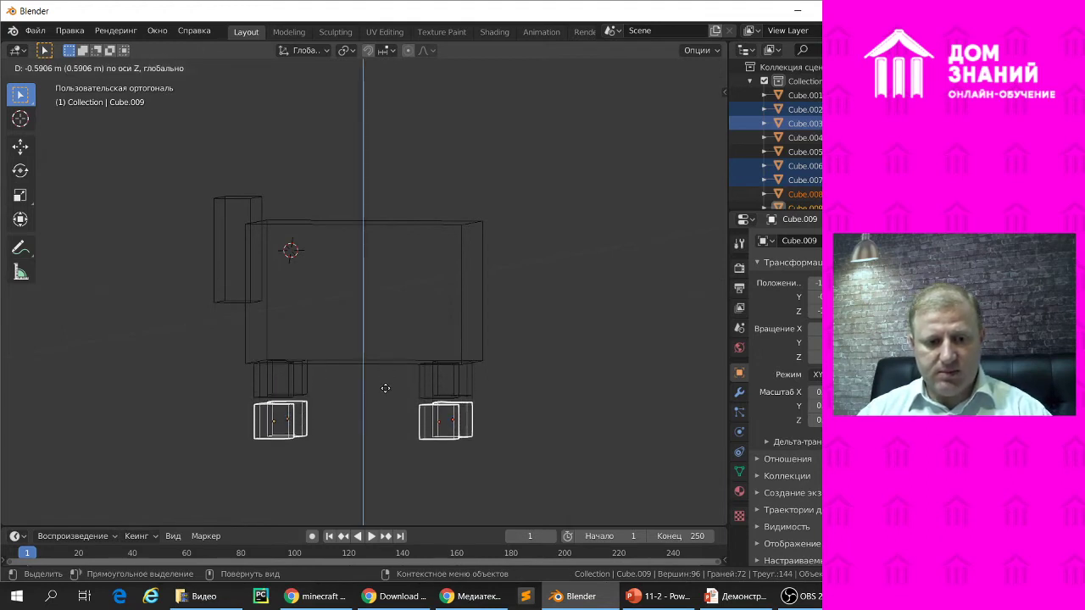
click(384, 387)
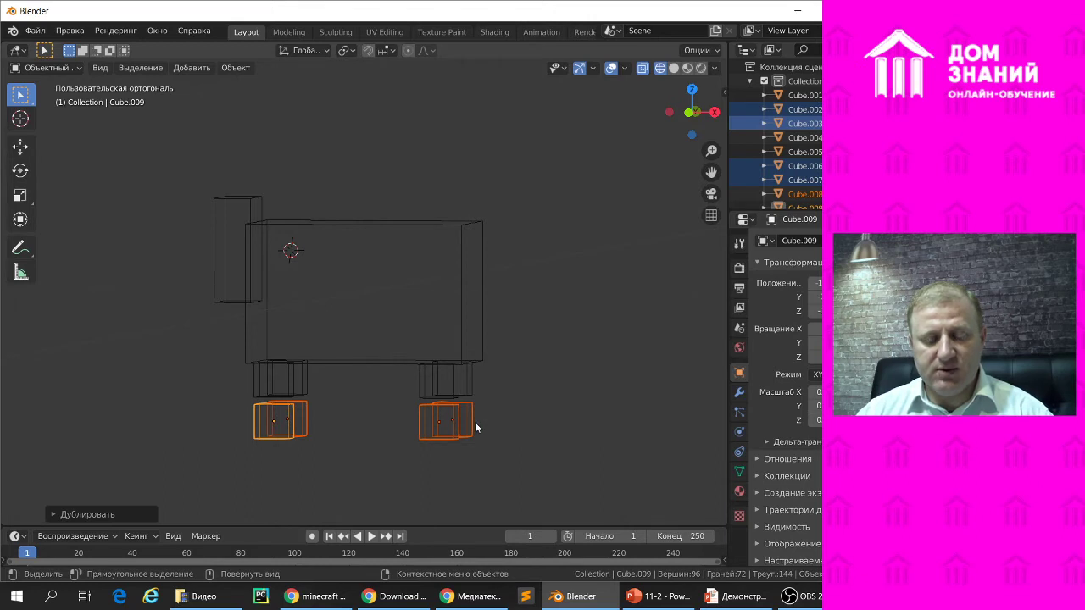
Flatten the four copied blocks along Z into thin hoof slabs.
key(s)
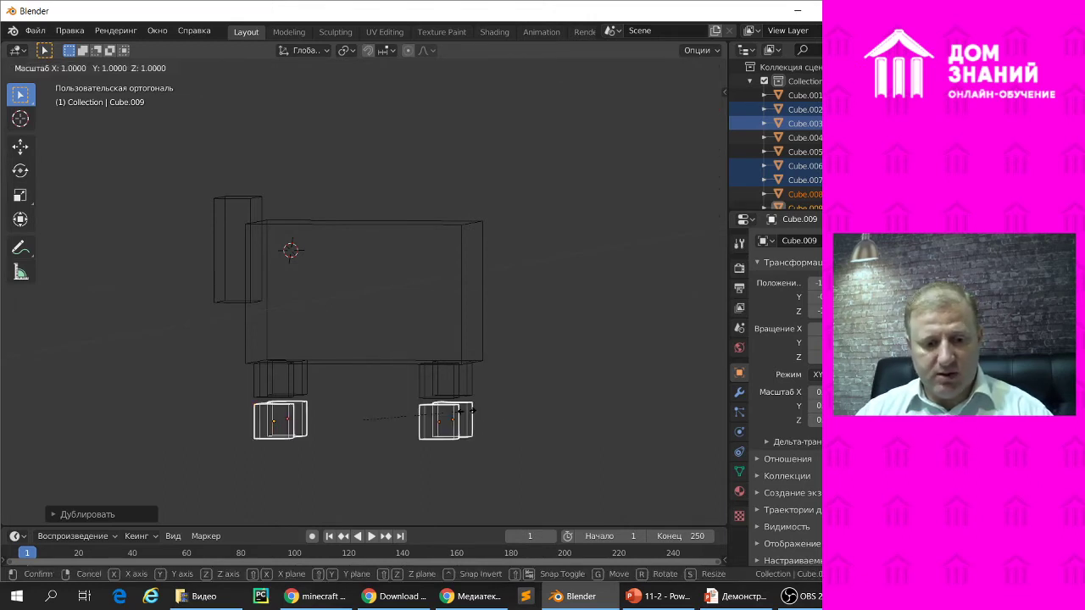
key(z)
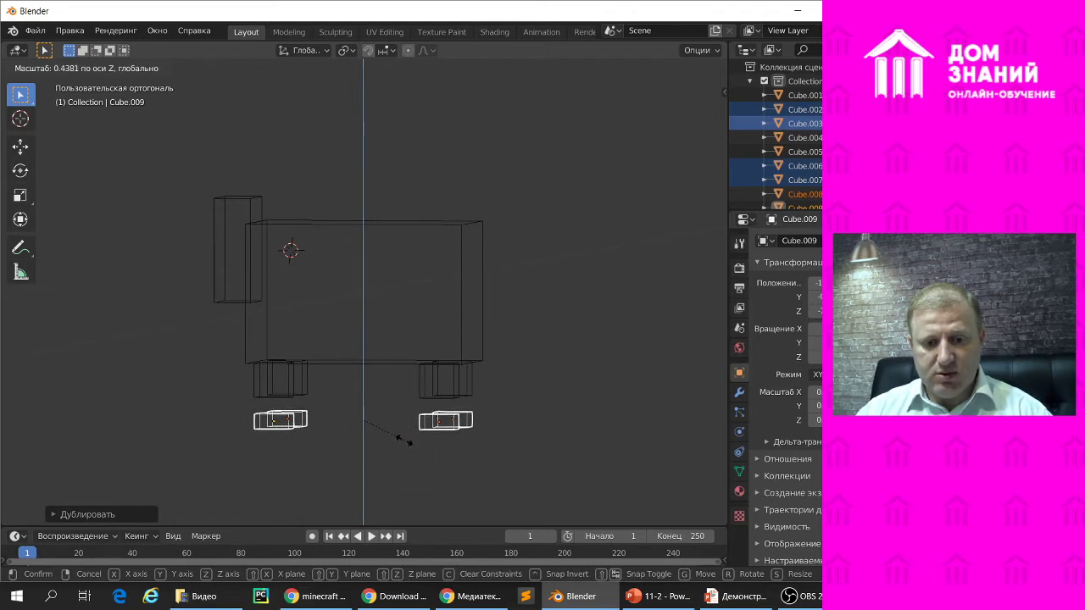
click(416, 435)
middle_drag(386, 421, 379, 460)
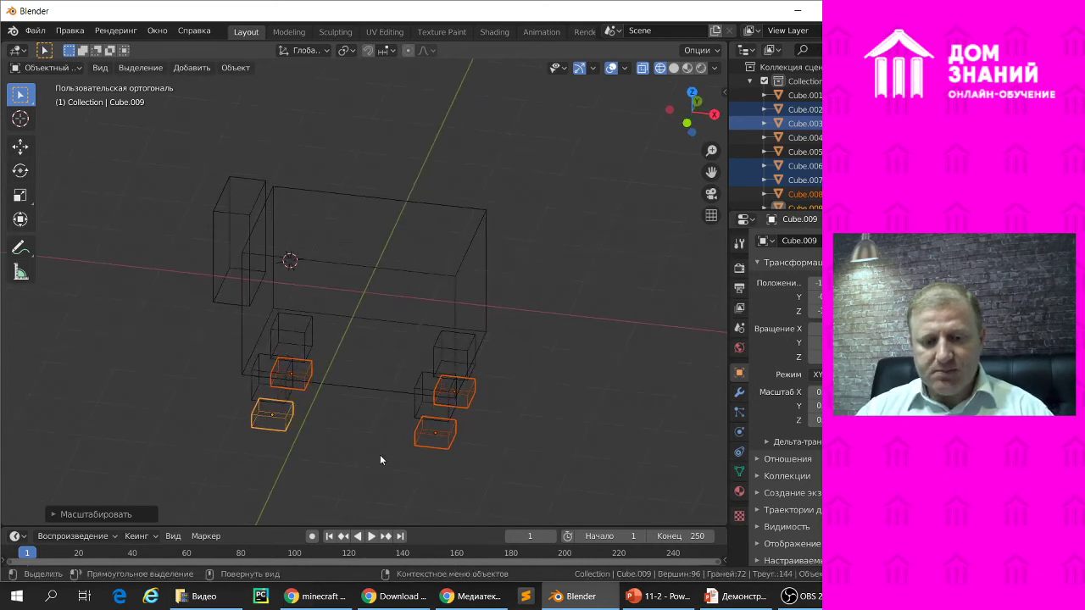
mouse_move(395, 450)
middle_down()
mouse_move(390, 435)
mouse_move(450, 413)
middle_up()
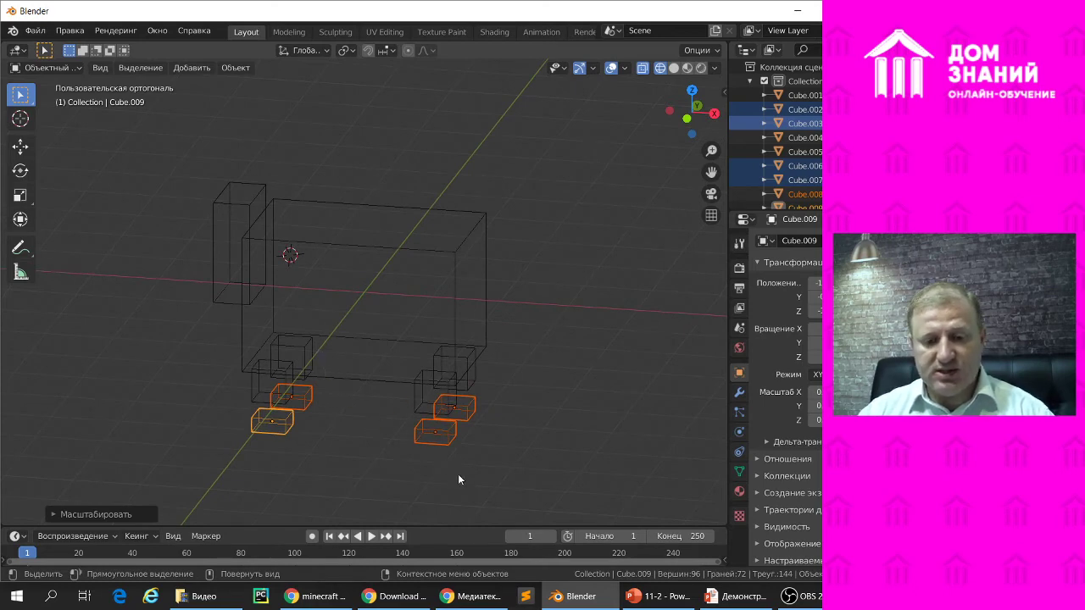
key(s)
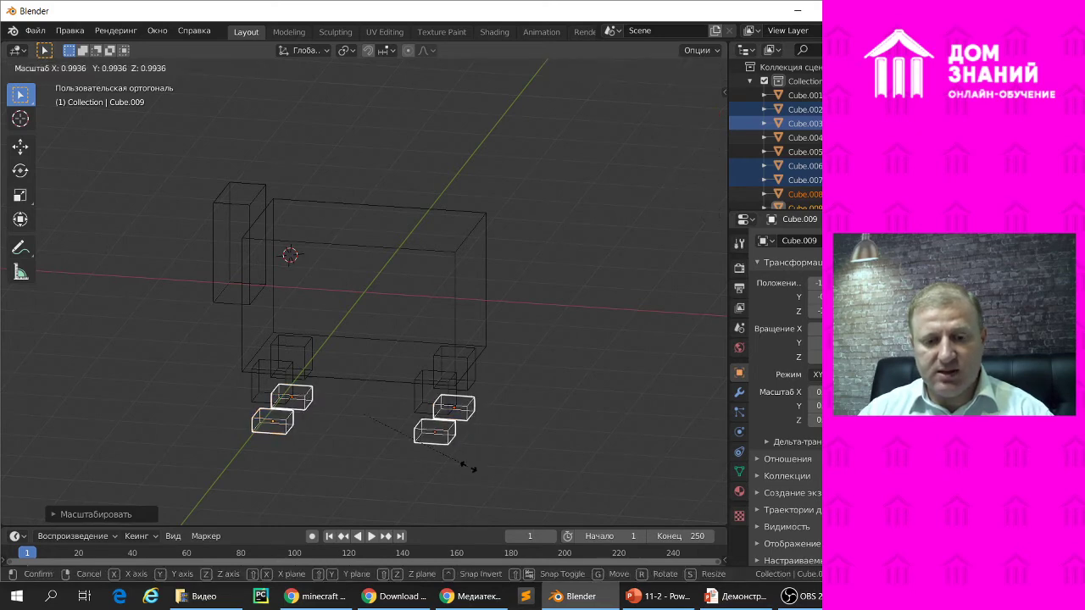
right_click(400, 438)
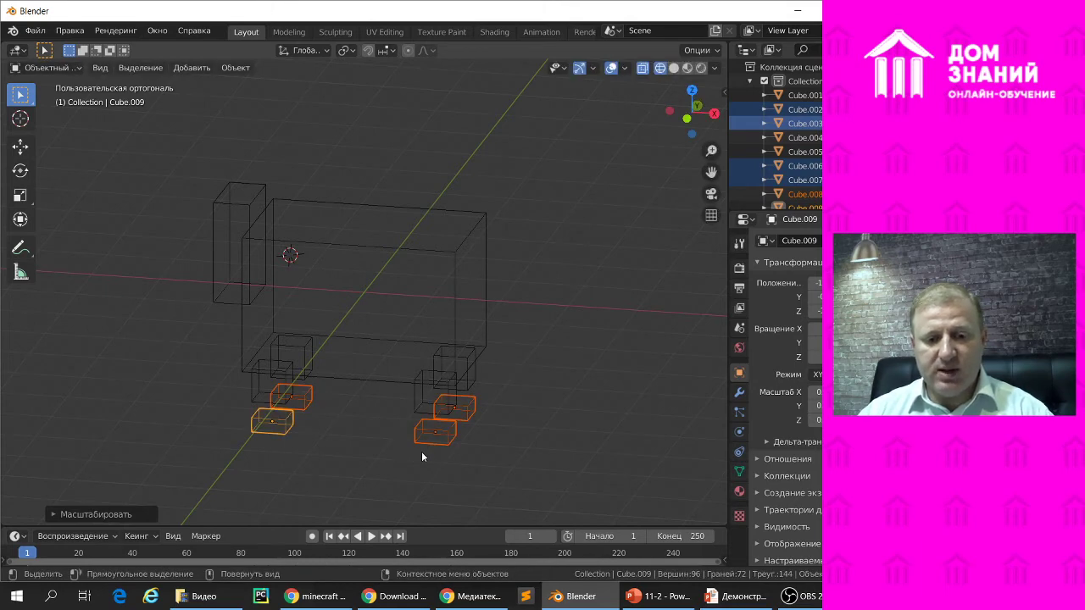
Set the pivot point to Individual Origins and shrink each foot block in place.
click(351, 52)
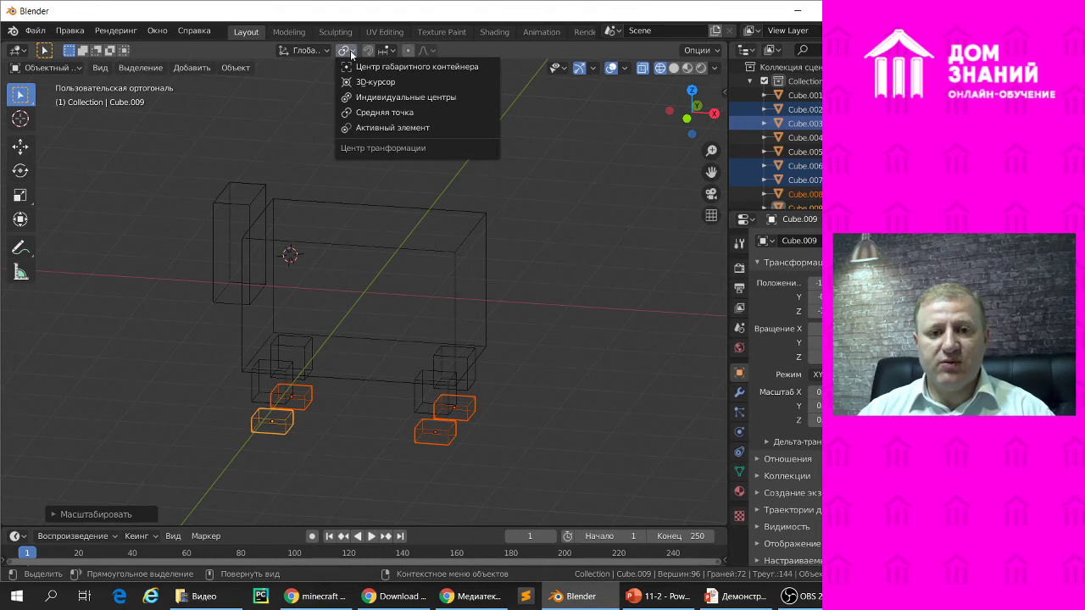
click(362, 99)
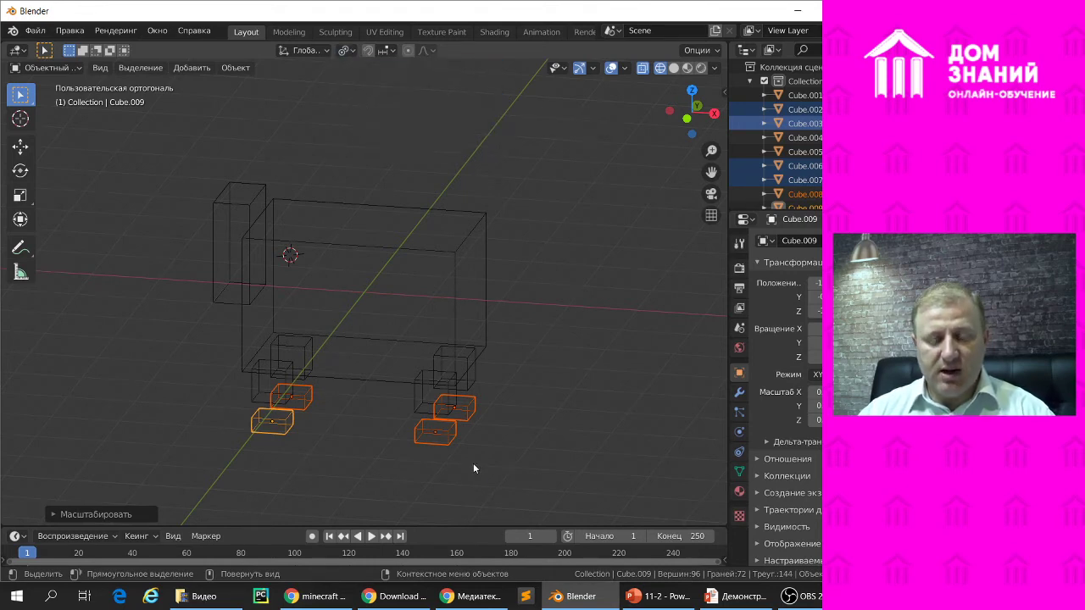
key(s)
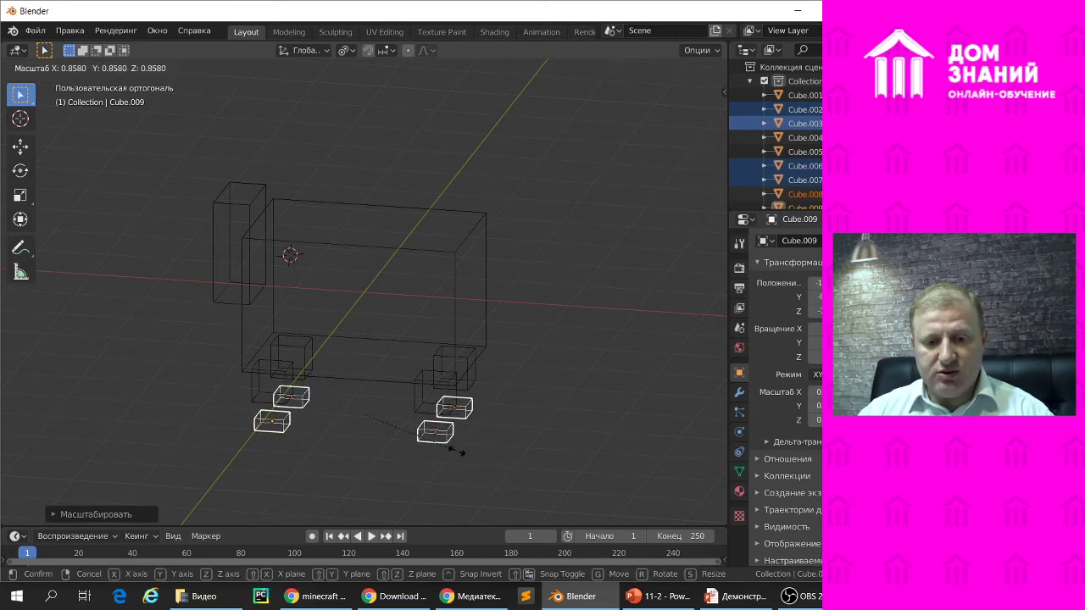
click(452, 449)
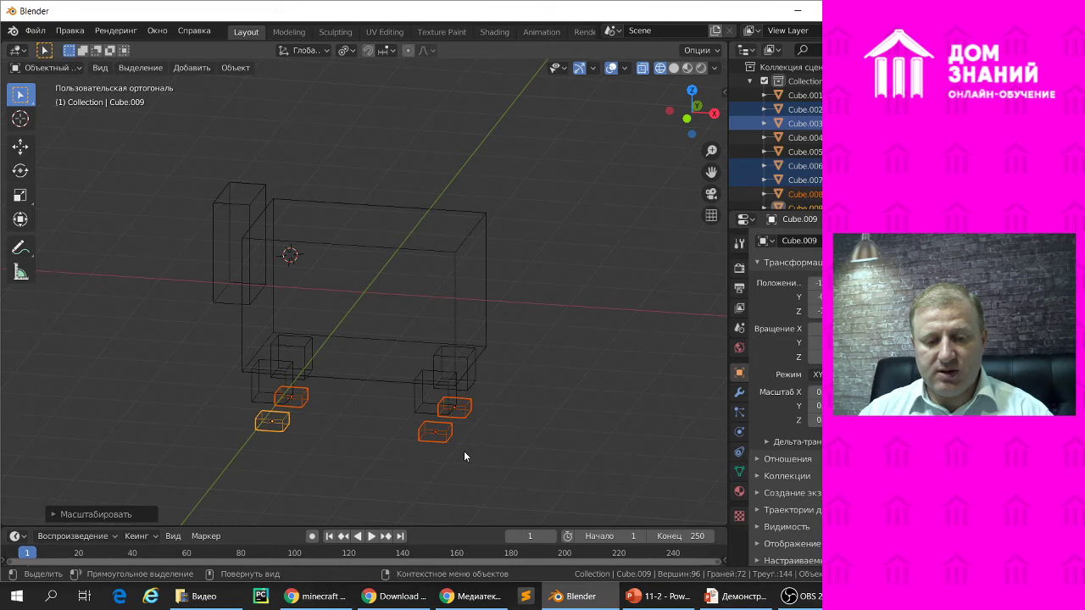
Raise the foot blocks along Z to sit under the legs, then enable Solid shading.
alt+middle_drag(387, 453, 404, 428)
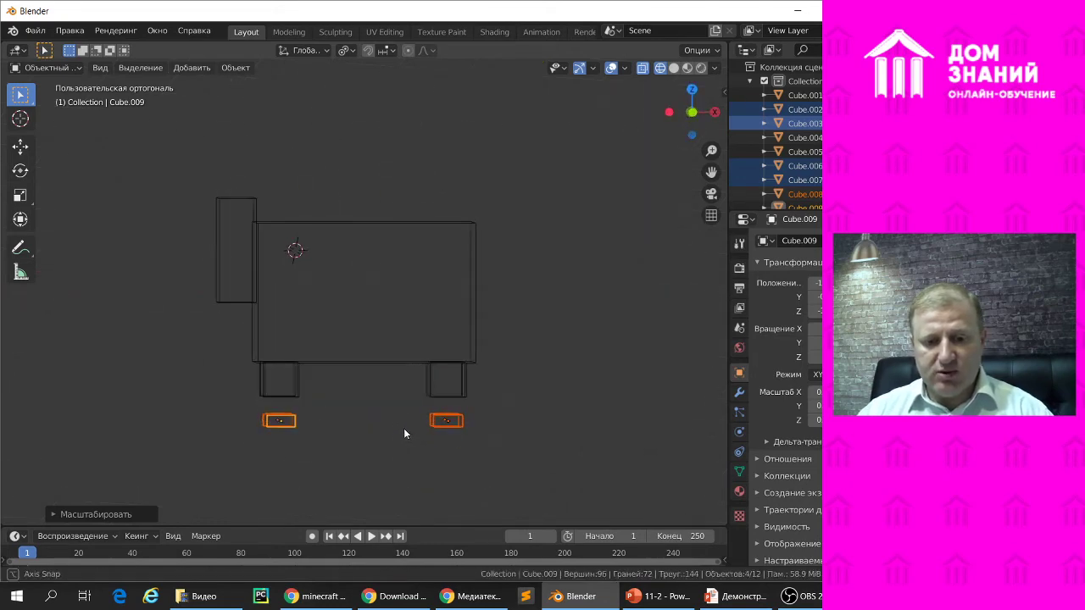
key(g)
key(z)
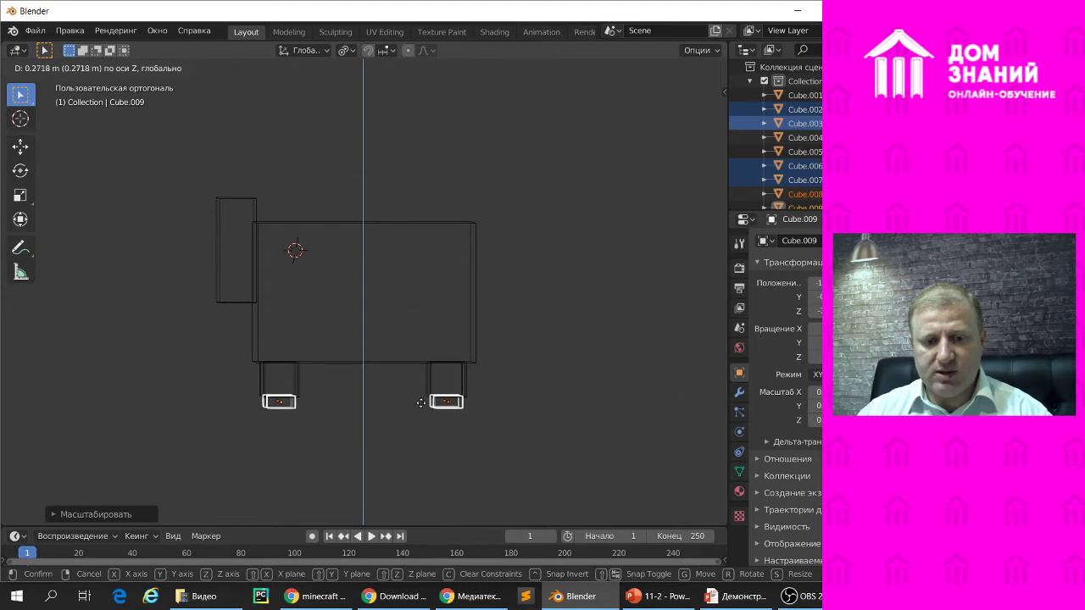
click(420, 404)
click(524, 394)
mouse_move(507, 388)
middle_down()
mouse_move(376, 400)
mouse_move(330, 390)
middle_up()
click(674, 70)
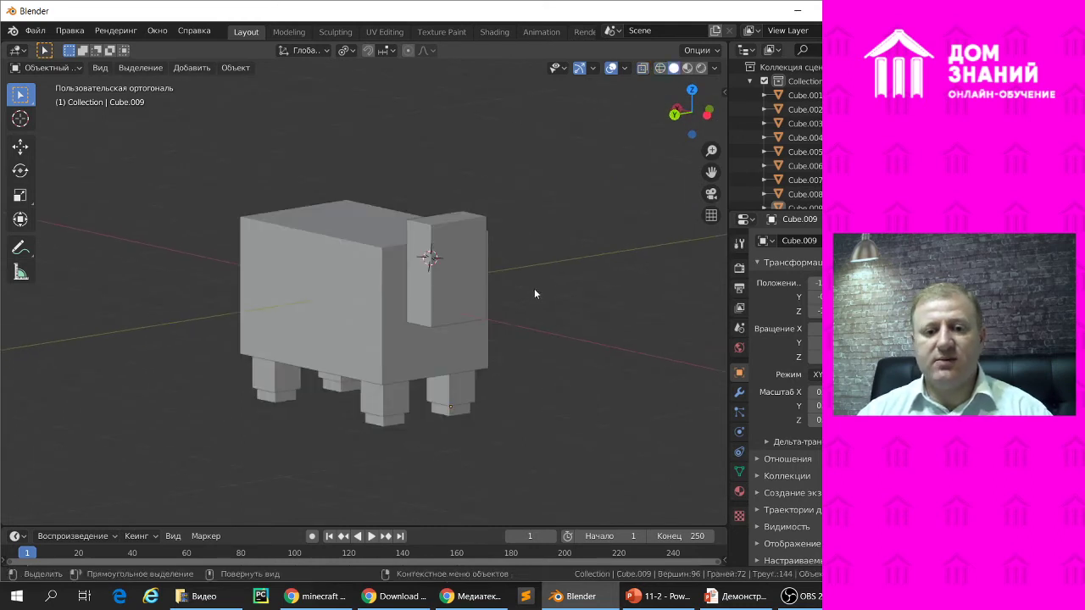
Zoom in on the sheep's head after checking the Minecraft sheep reference slide.
mouse_move(310, 415)
middle_down()
mouse_move(356, 341)
mouse_move(288, 355)
mouse_move(286, 424)
mouse_move(346, 428)
mouse_move(334, 408)
mouse_move(303, 409)
middle_up()
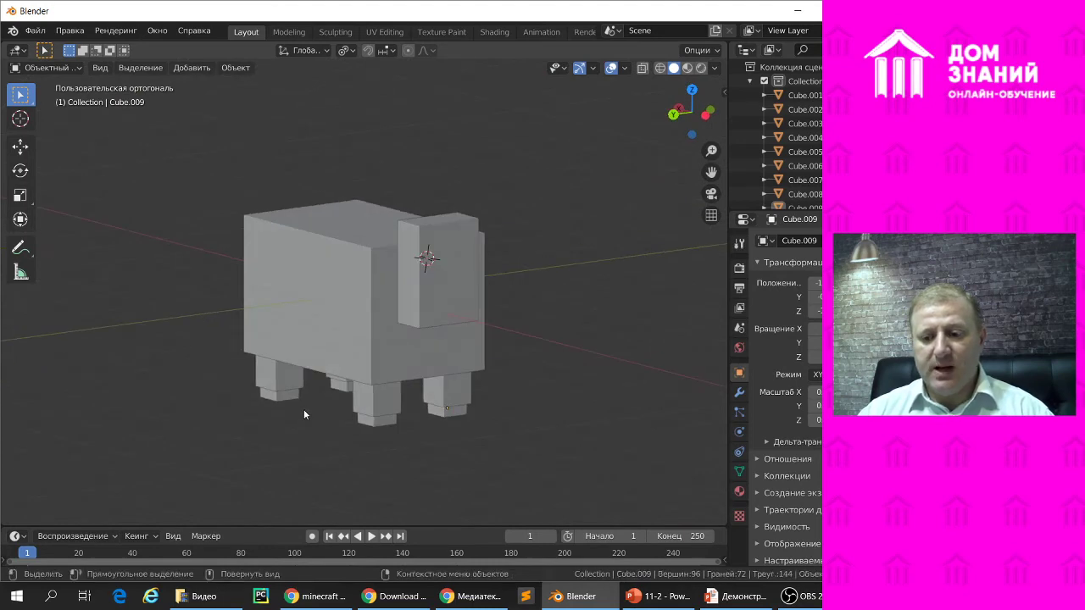
scroll(464, 244, up, 3)
key(alt+Tab)
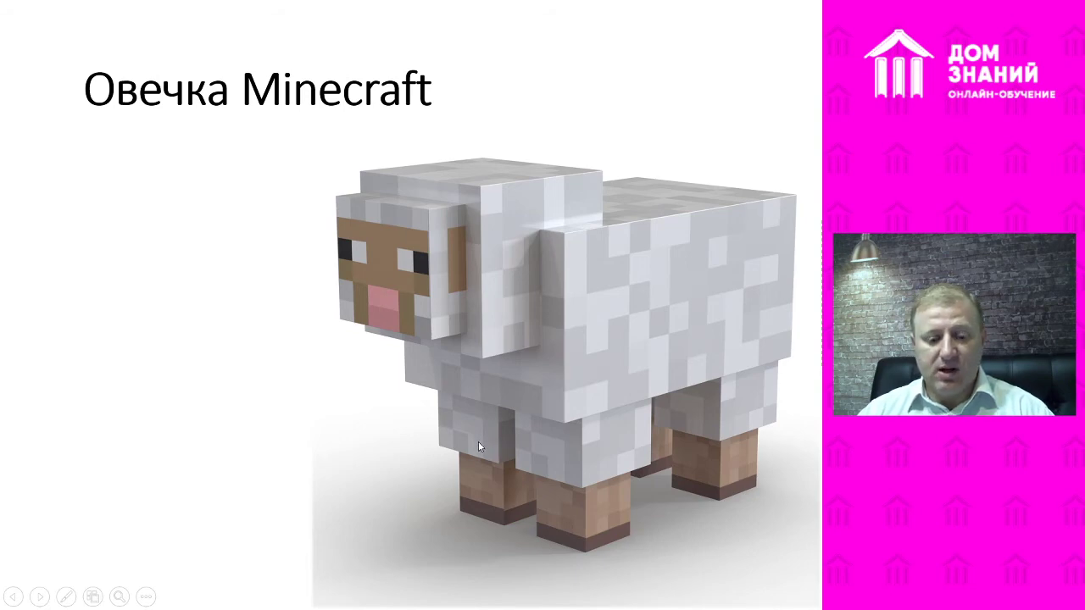
key(alt+Tab)
middle_drag(339, 372, 323, 371)
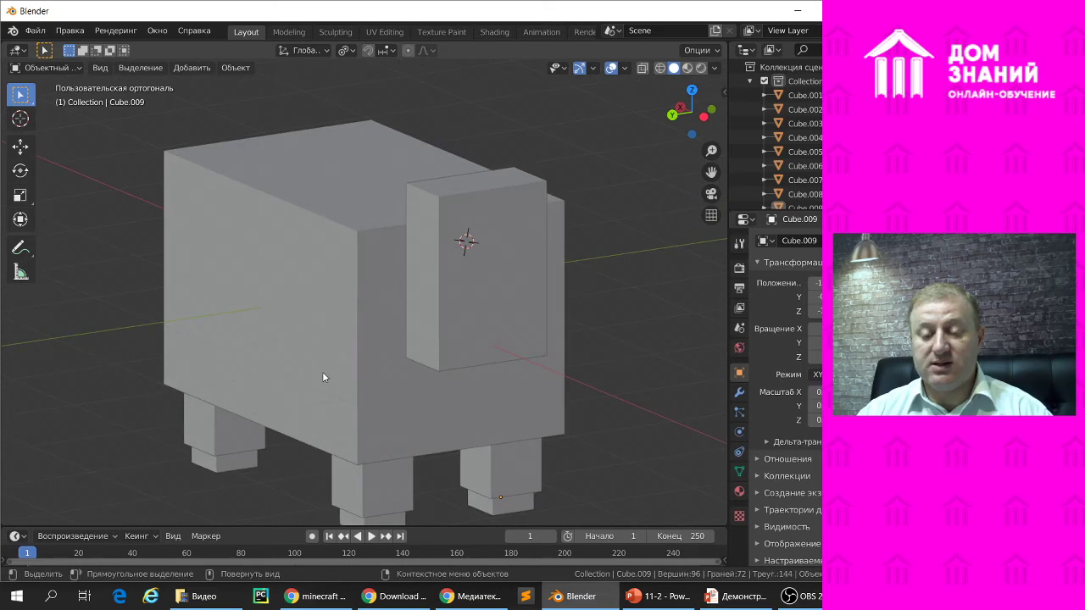
middle_drag(492, 333, 448, 335)
scroll(648, 188, up, 1)
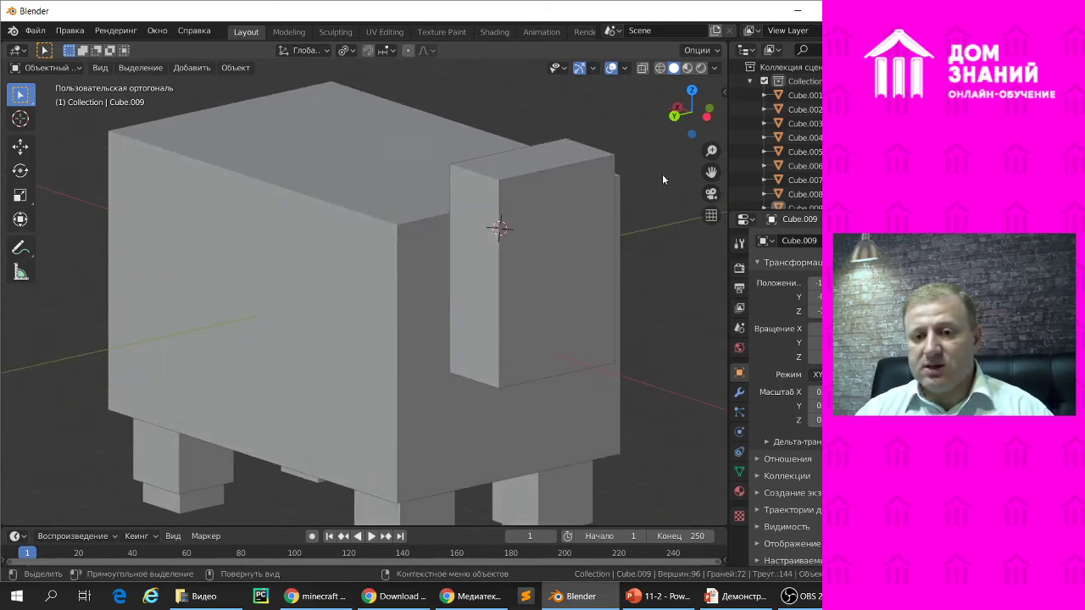
mouse_move(651, 233)
middle_down()
mouse_move(556, 270)
mouse_move(567, 270)
middle_up()
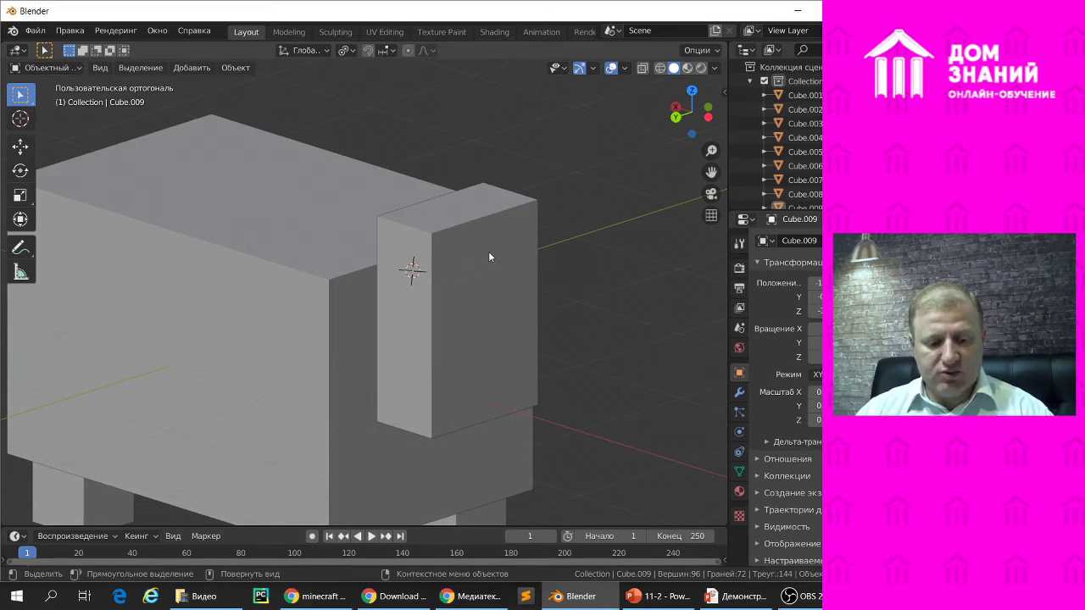
Place the 3D cursor on the head's front face where the eye goes.
shift+right_click(510, 245)
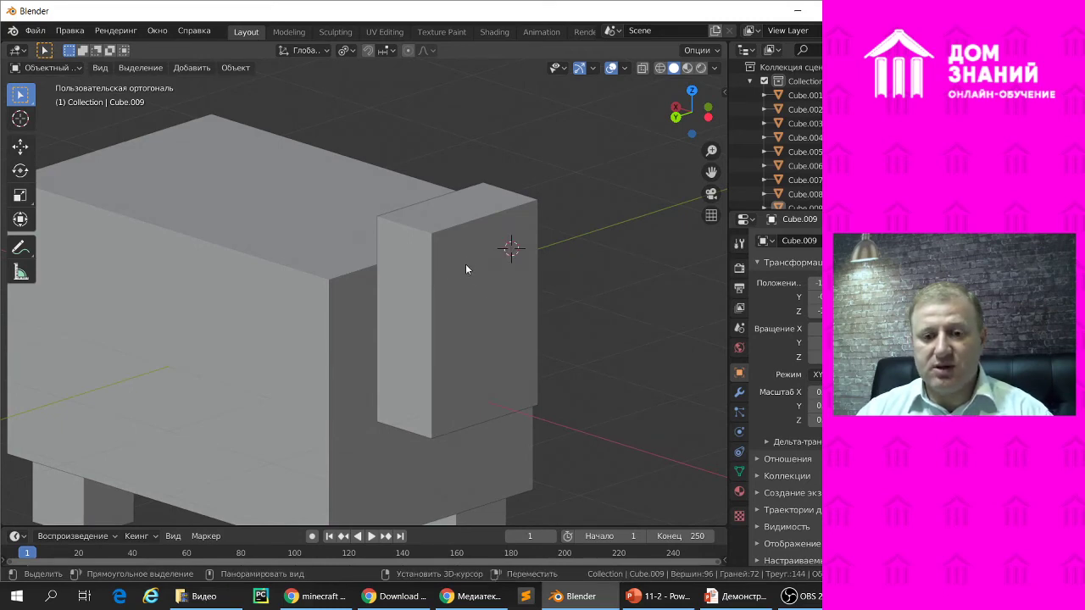
shift+right_click(470, 259)
shift+right_click(470, 270)
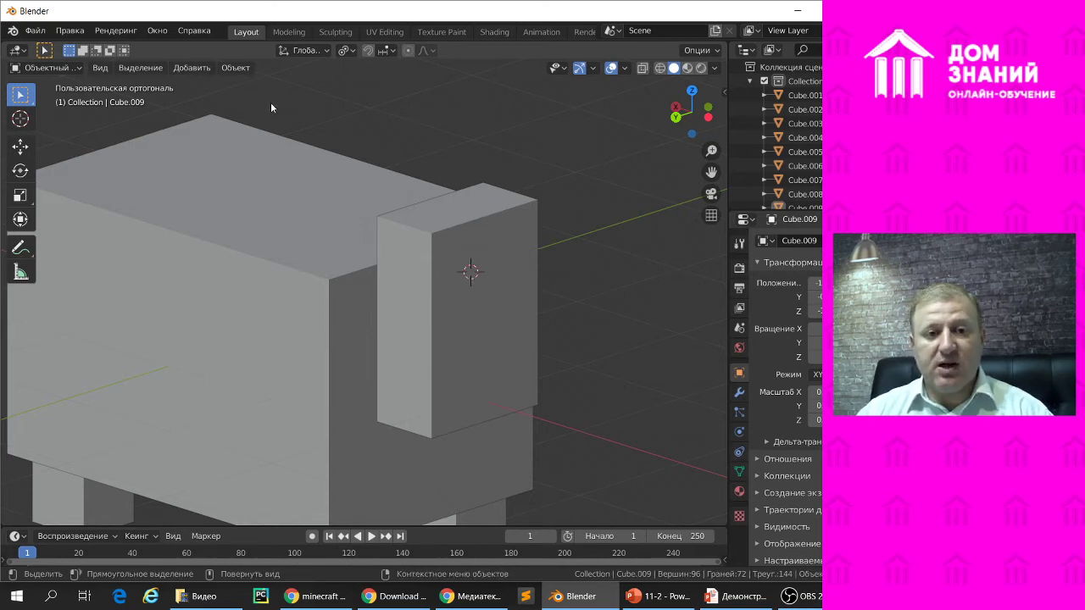
click(199, 70)
mouse_move(233, 84)
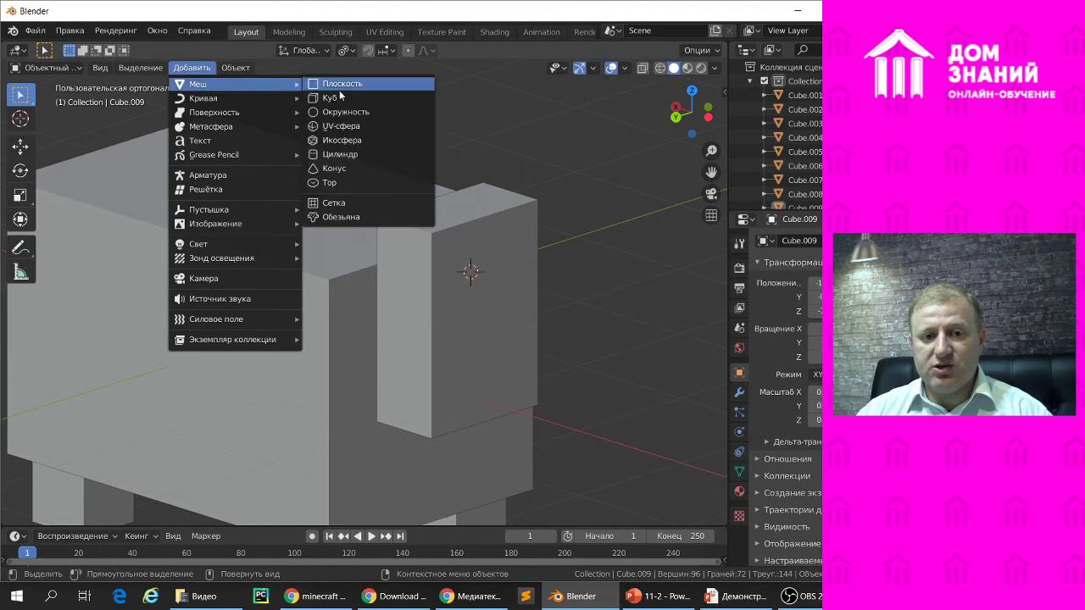
Add a UV sphere at the 3D cursor and scale it down to eye size.
click(250, 53)
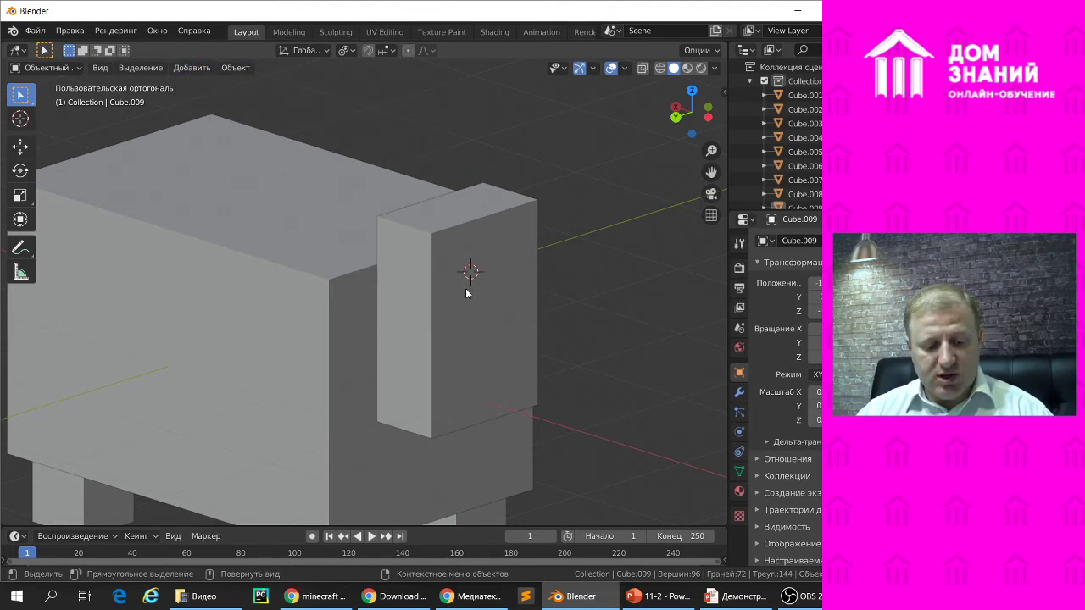
key(shift+a)
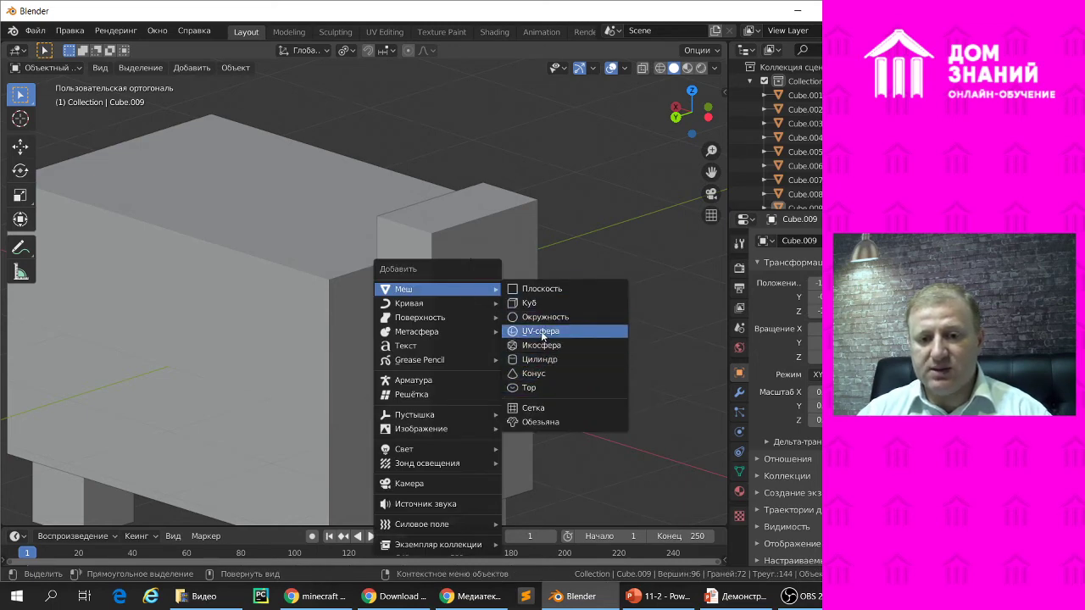
click(543, 332)
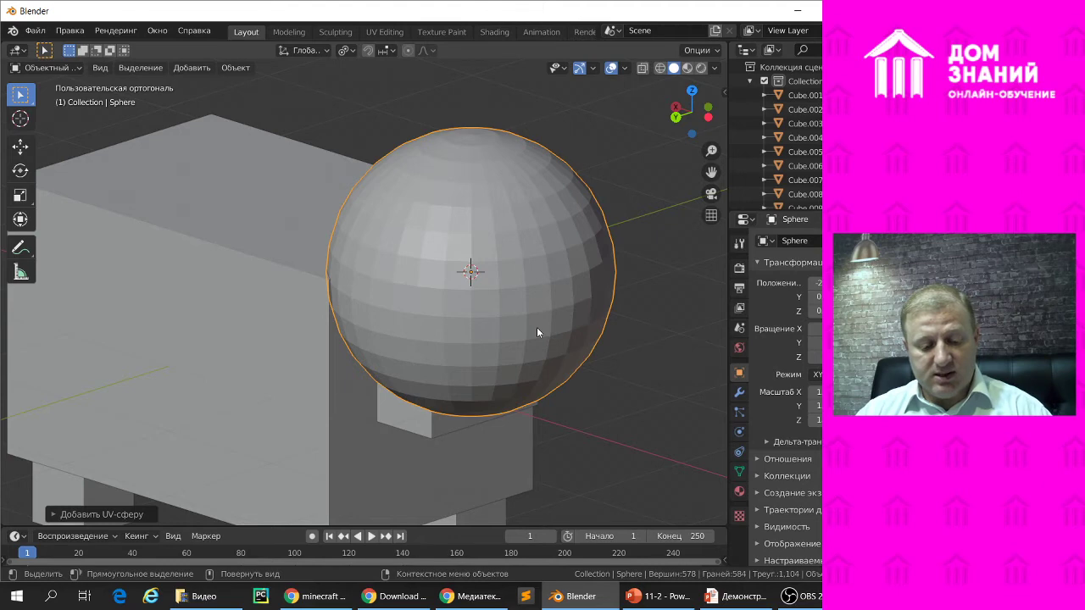
key(s)
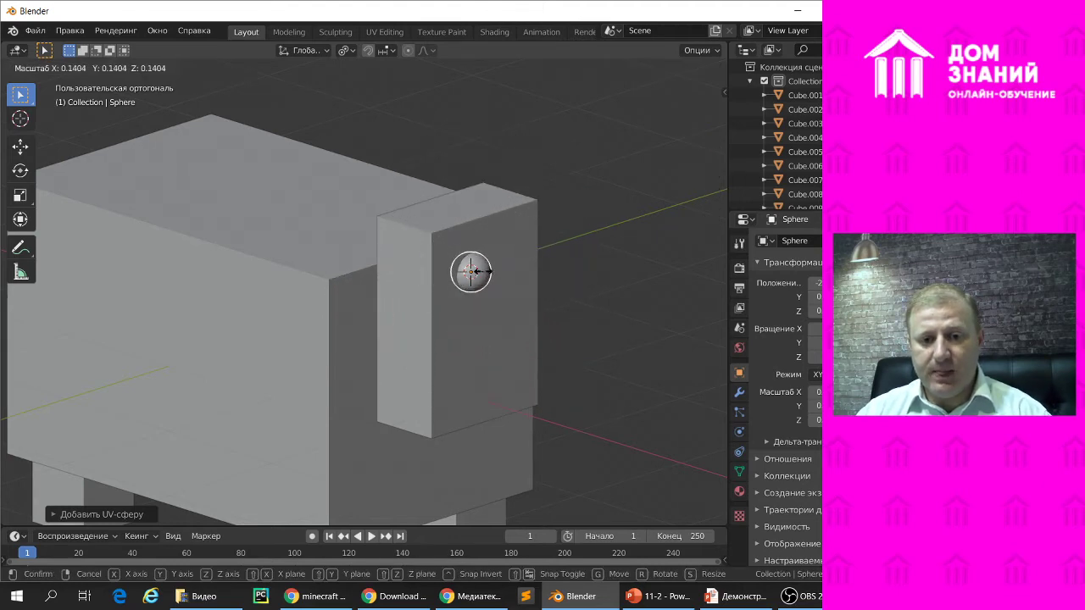
click(480, 271)
Select the eye sphere and shift it along Y into place on the head.
middle_drag(524, 288, 545, 288)
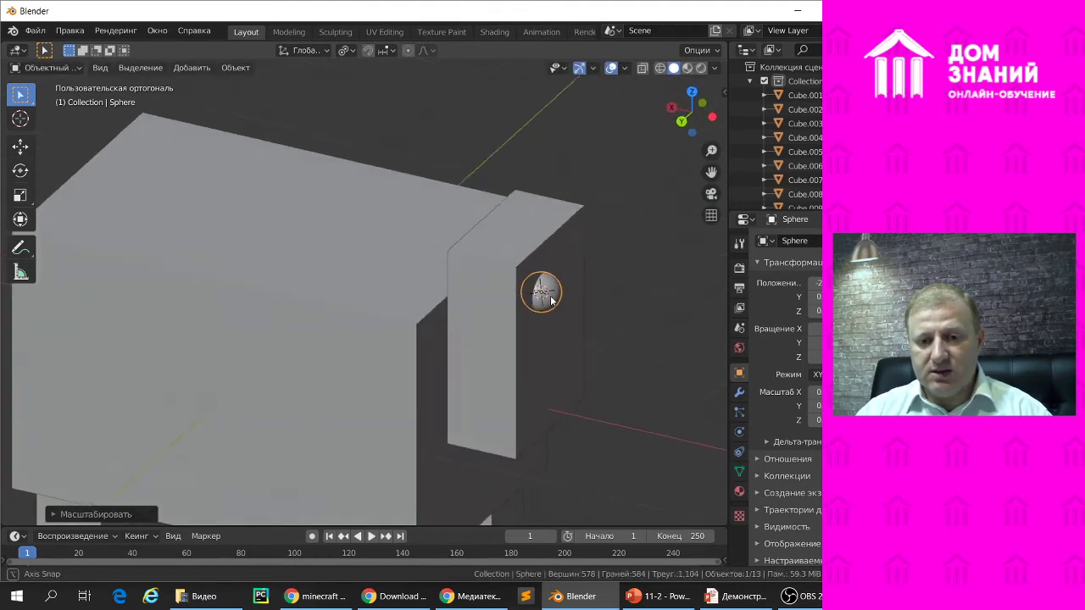
middle_drag(545, 286, 549, 302)
key(g)
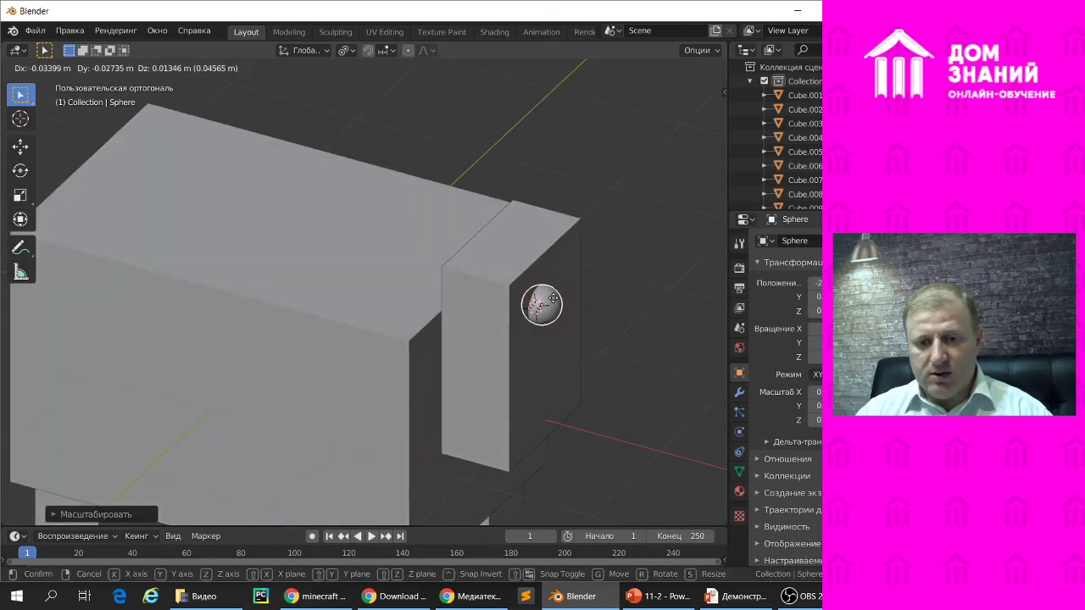
click(552, 303)
mouse_move(591, 329)
middle_down()
mouse_move(509, 300)
mouse_move(523, 306)
mouse_move(356, 273)
middle_up()
key(b)
click(316, 269)
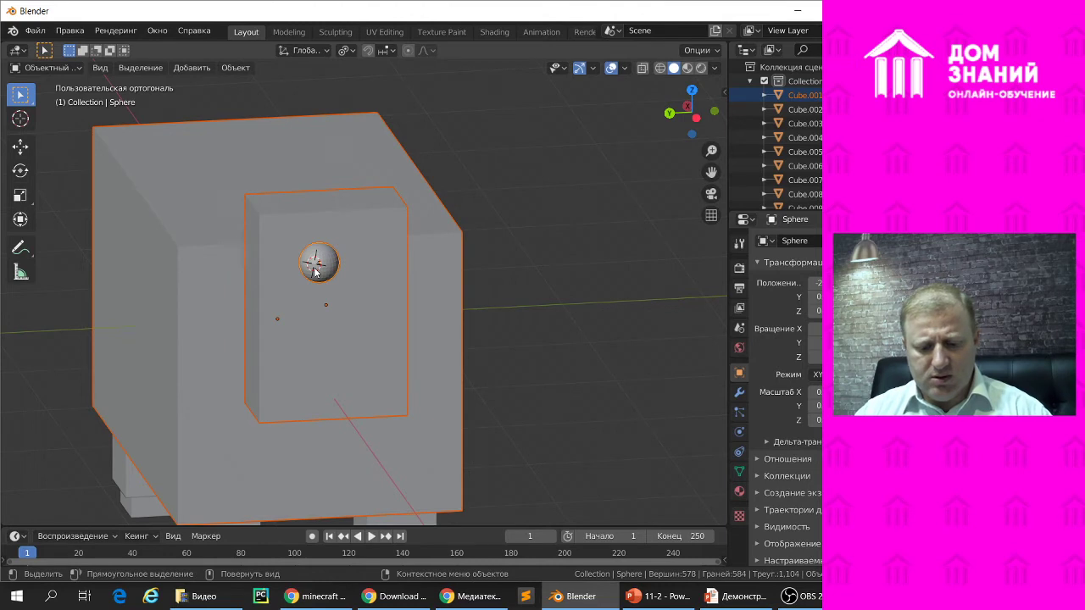
click(497, 277)
click(320, 268)
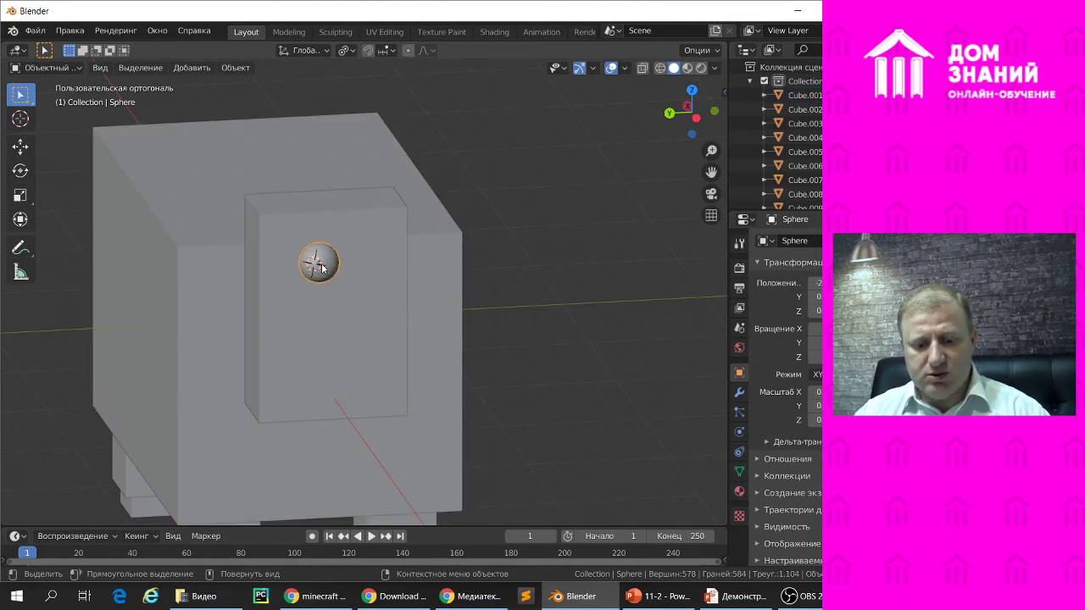
key(g)
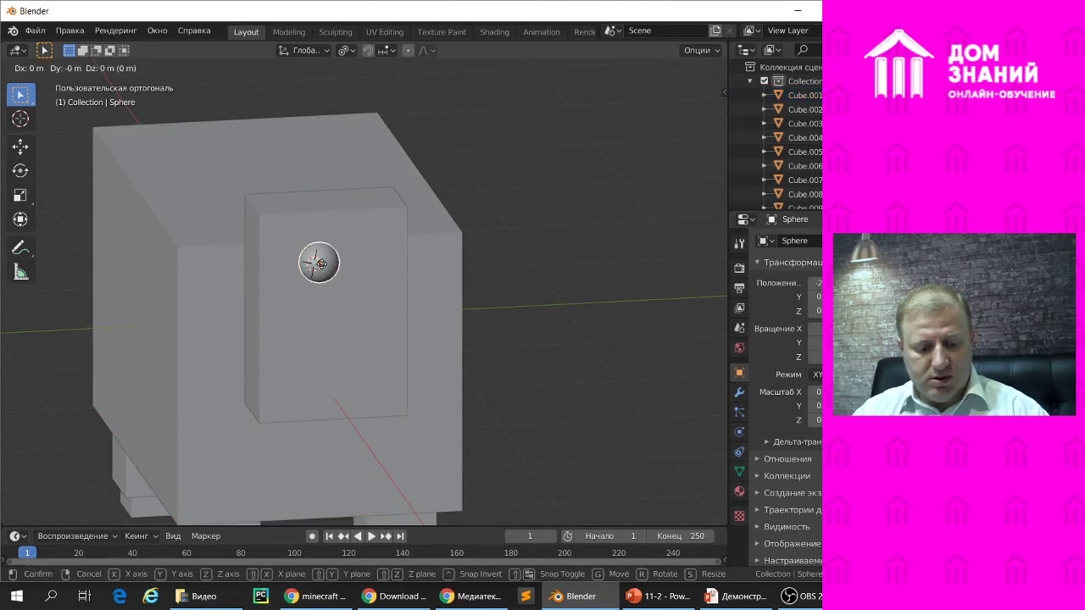
key(y)
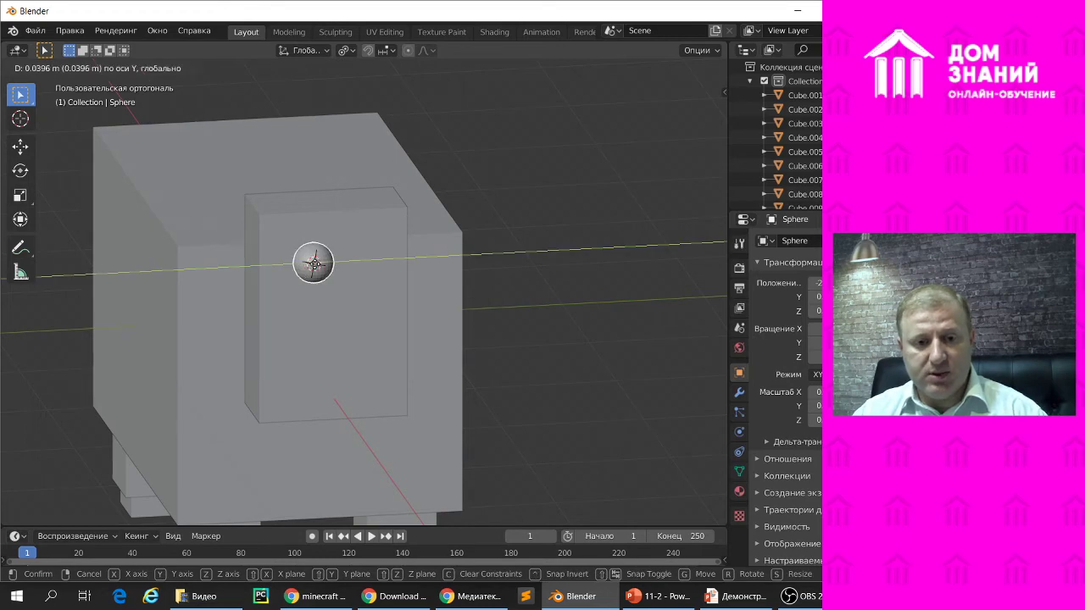
click(307, 268)
Push the eye along X onto the head's face and enlarge it to about 1.06.
mouse_move(263, 273)
middle_down()
mouse_move(349, 310)
mouse_move(385, 259)
mouse_move(364, 266)
middle_up()
key(g)
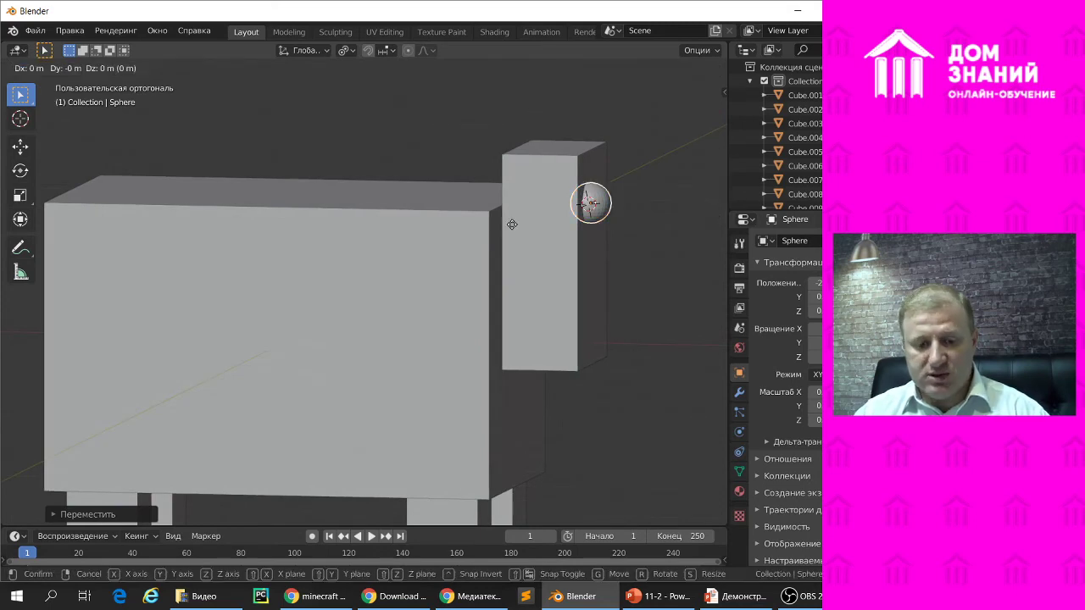
key(x)
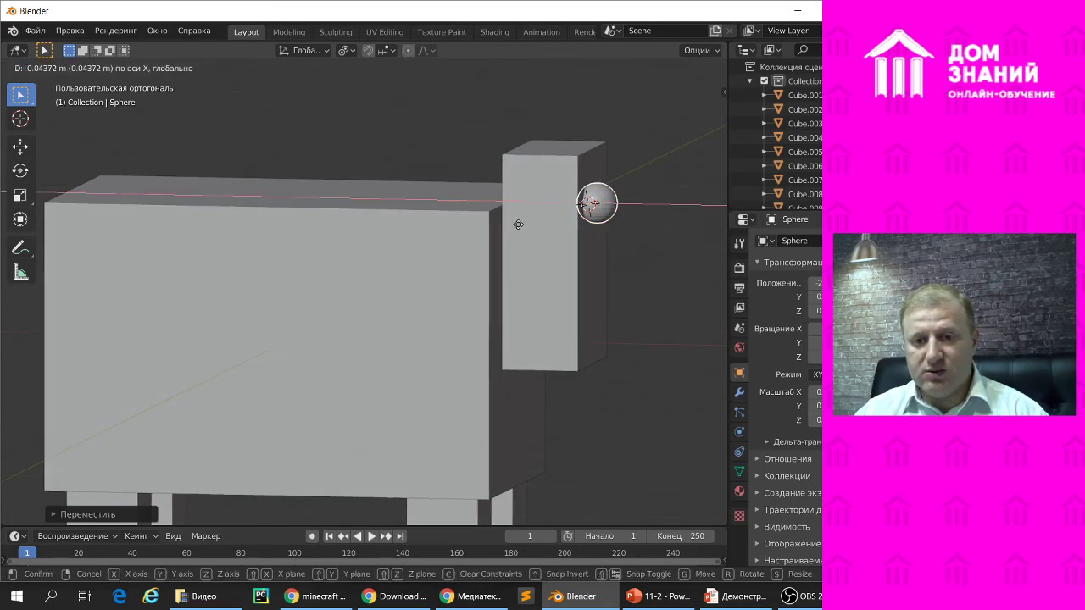
click(516, 228)
mouse_move(617, 250)
middle_down()
mouse_move(525, 262)
mouse_move(529, 283)
mouse_move(502, 273)
middle_up()
middle_drag(513, 270, 492, 273)
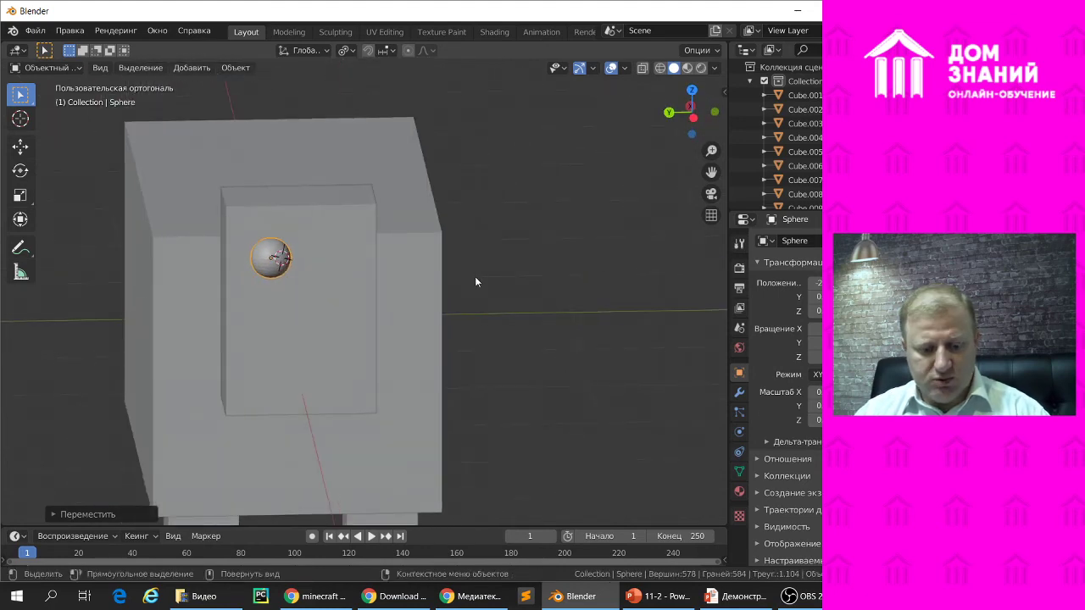
key(s)
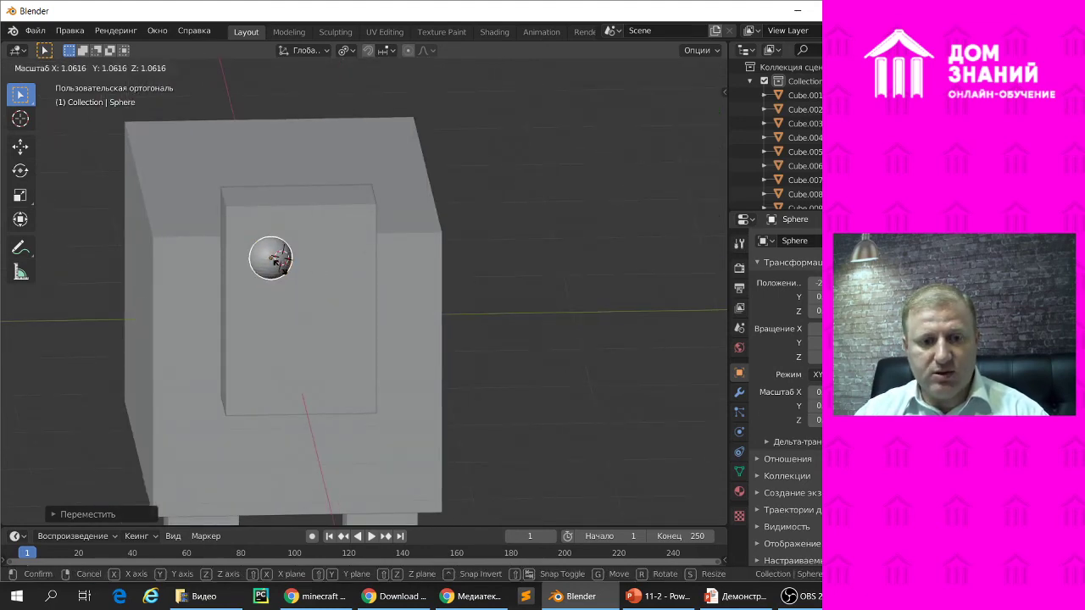
click(280, 268)
middle_drag(281, 267, 246, 283)
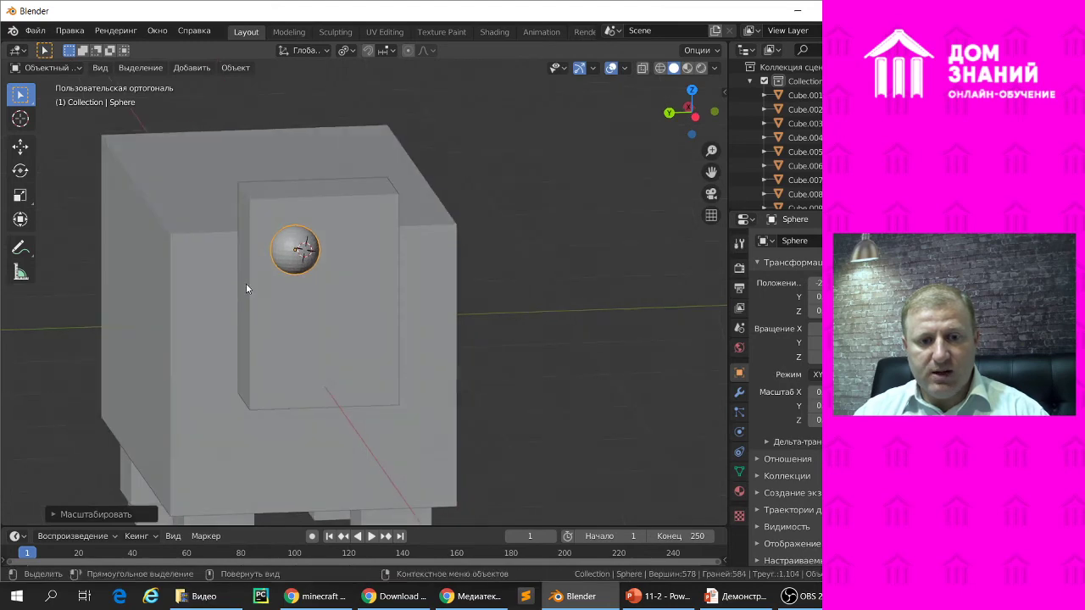
Duplicate the eye along Y to make a matching second eye beside the first.
key(shift+d)
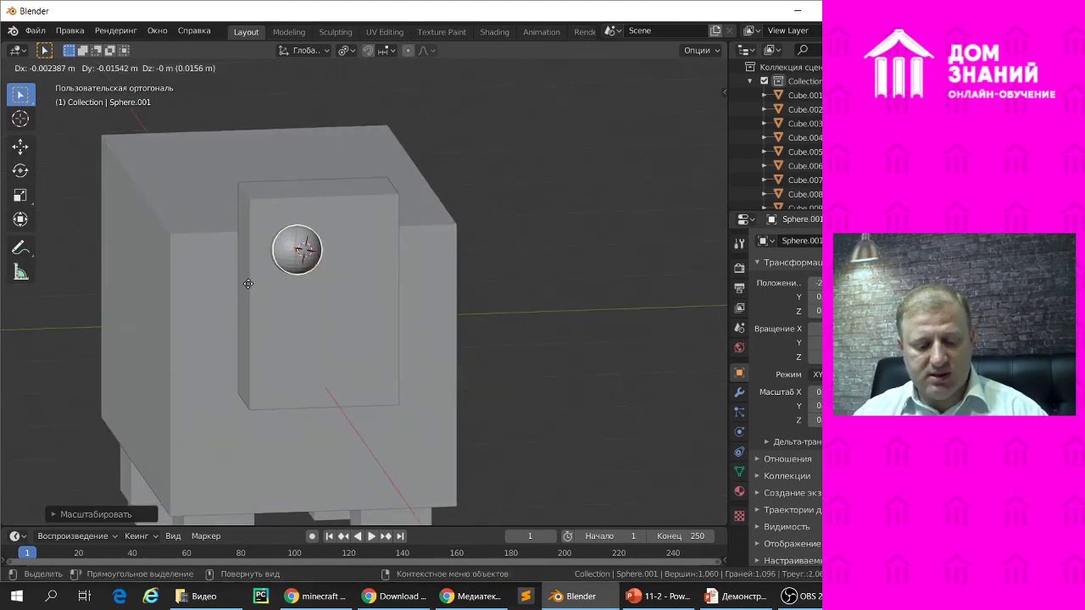
key(x)
key(y)
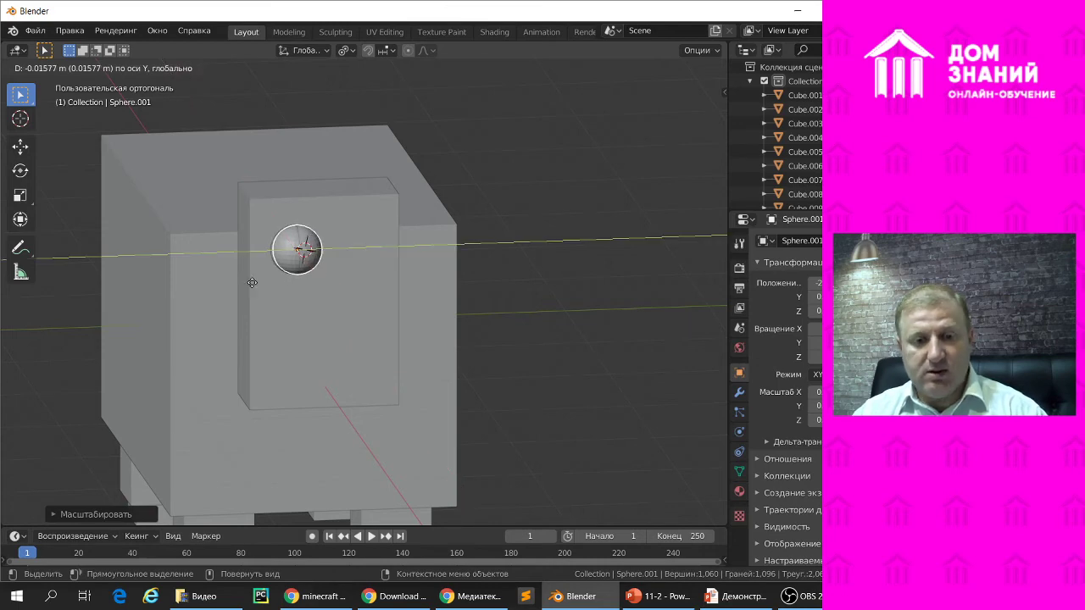
click(318, 270)
mouse_move(341, 291)
middle_down()
mouse_move(416, 300)
mouse_move(423, 279)
mouse_move(361, 286)
mouse_move(563, 307)
mouse_move(585, 339)
mouse_move(532, 261)
mouse_move(515, 307)
mouse_move(559, 296)
middle_up()
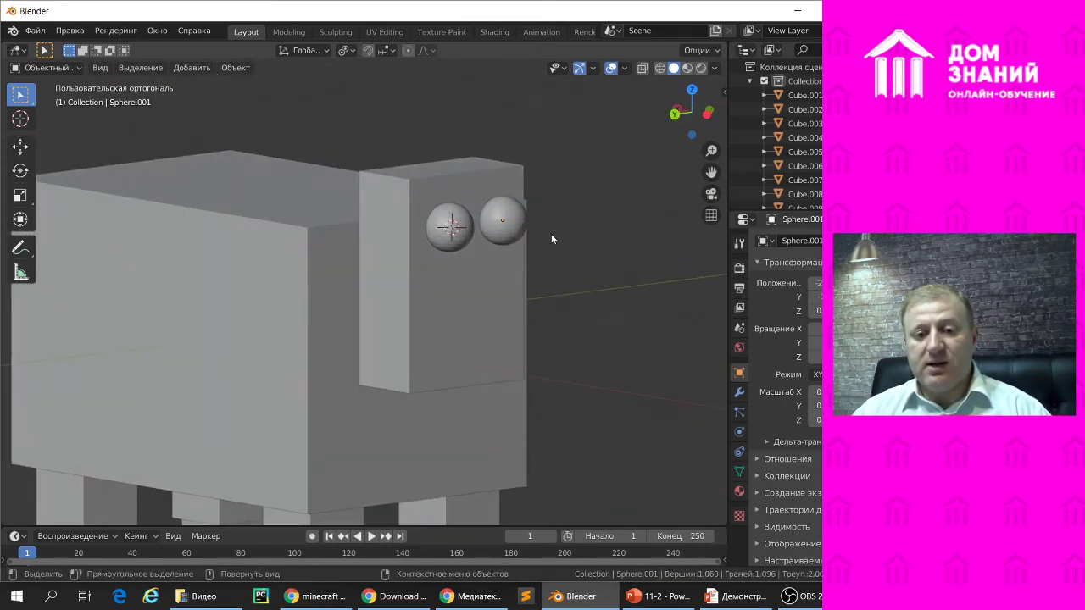
scroll(519, 217, up, 2)
middle_drag(587, 211, 581, 233)
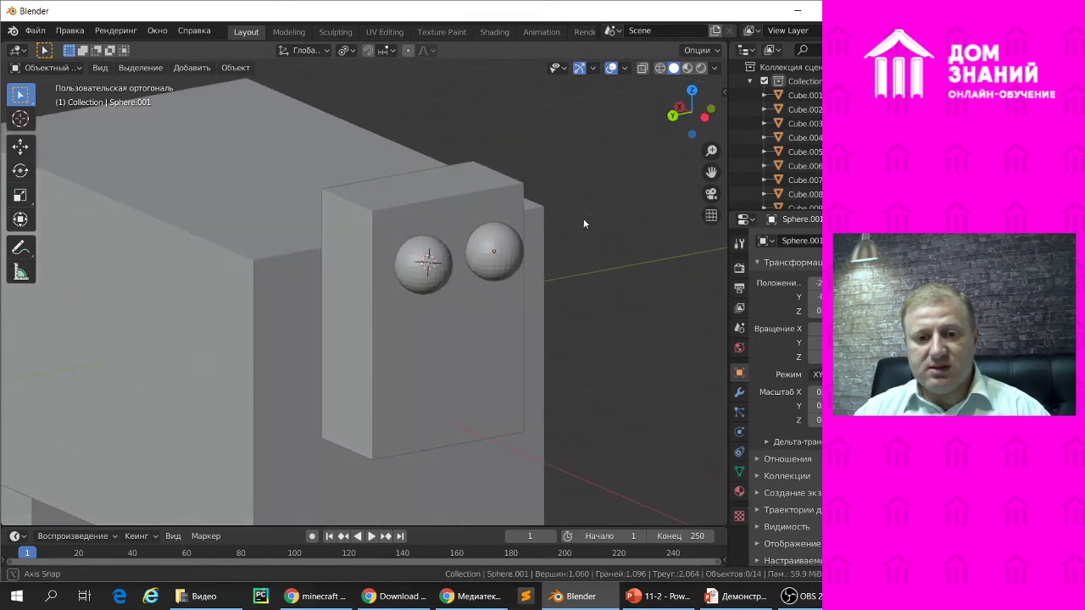
scroll(574, 246, up, 1)
middle_drag(652, 252, 641, 249)
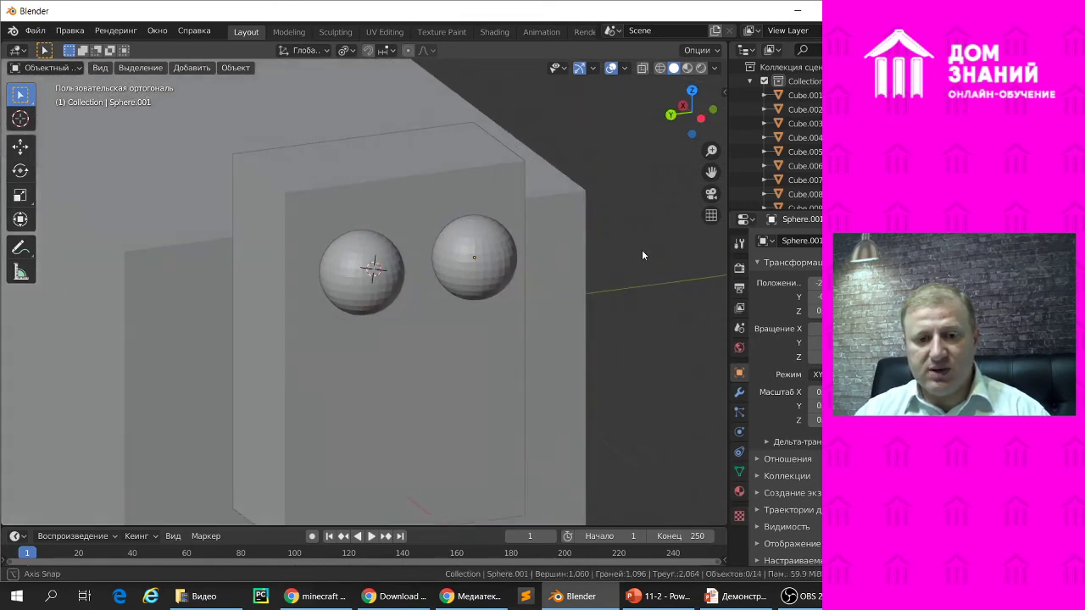
Duplicate the left eye as Sphere.002, shifted about 0.105 m along X in front.
click(373, 270)
shift+click(492, 257)
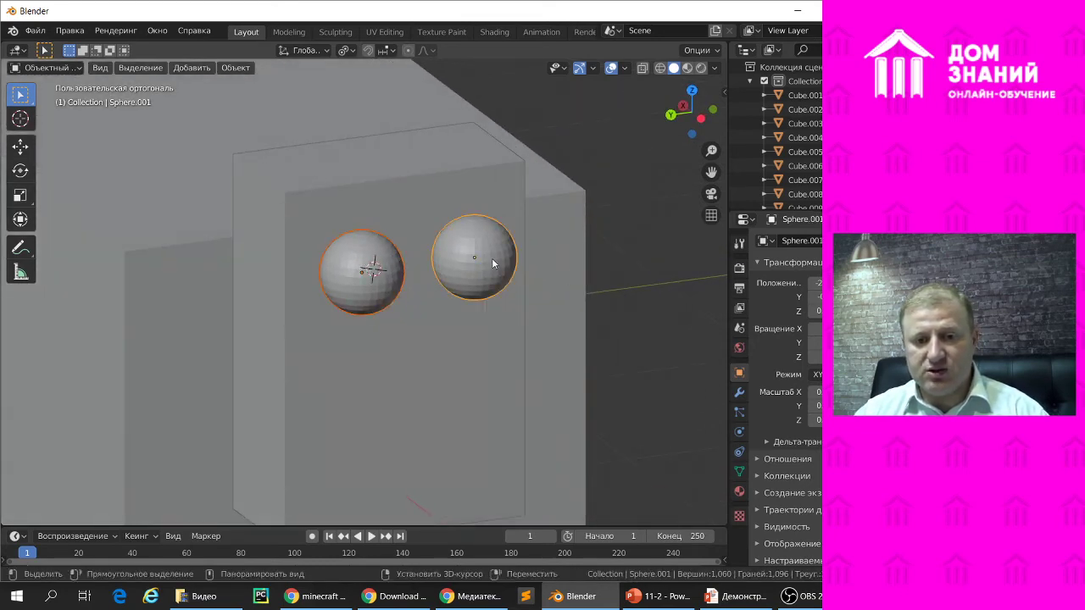
click(622, 248)
click(356, 267)
middle_drag(356, 268, 383, 264)
key(shift+d)
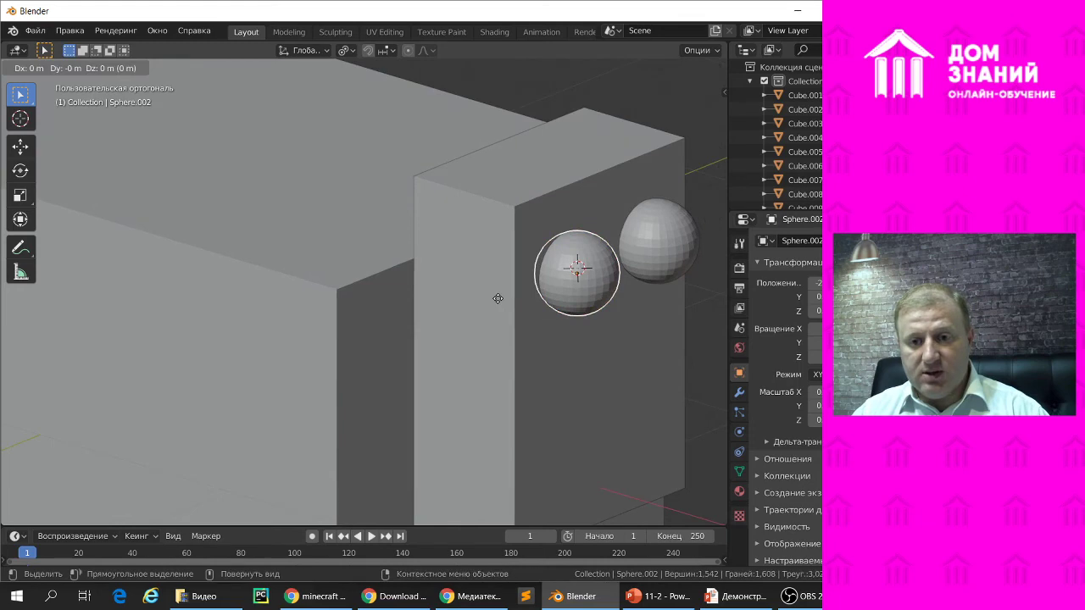
key(x)
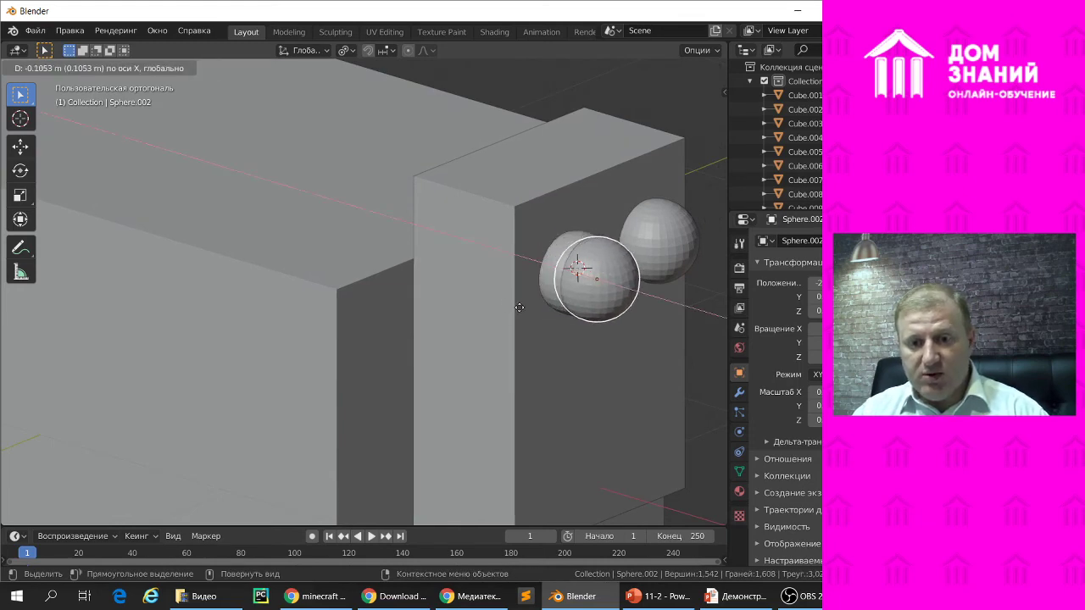
click(539, 320)
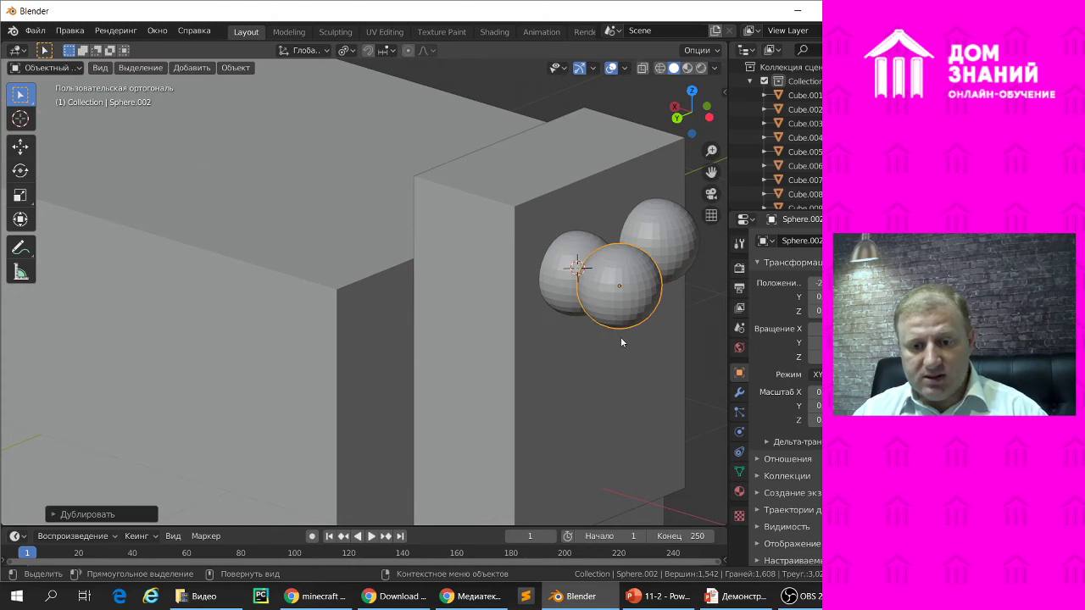
Shrink Sphere.002 into a small pupil and place it on the left eye.
key(s)
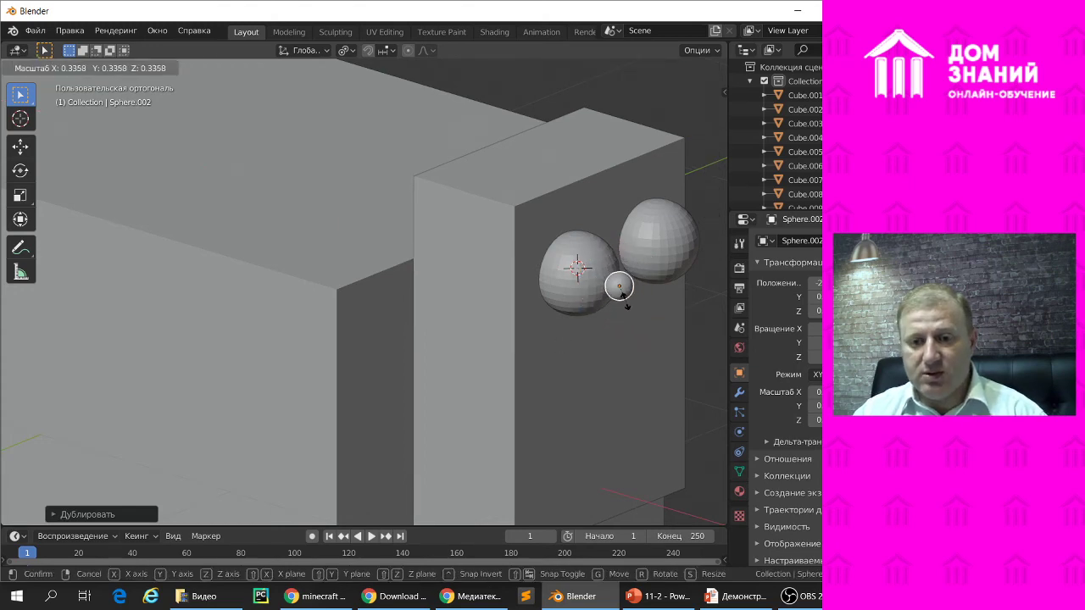
click(628, 305)
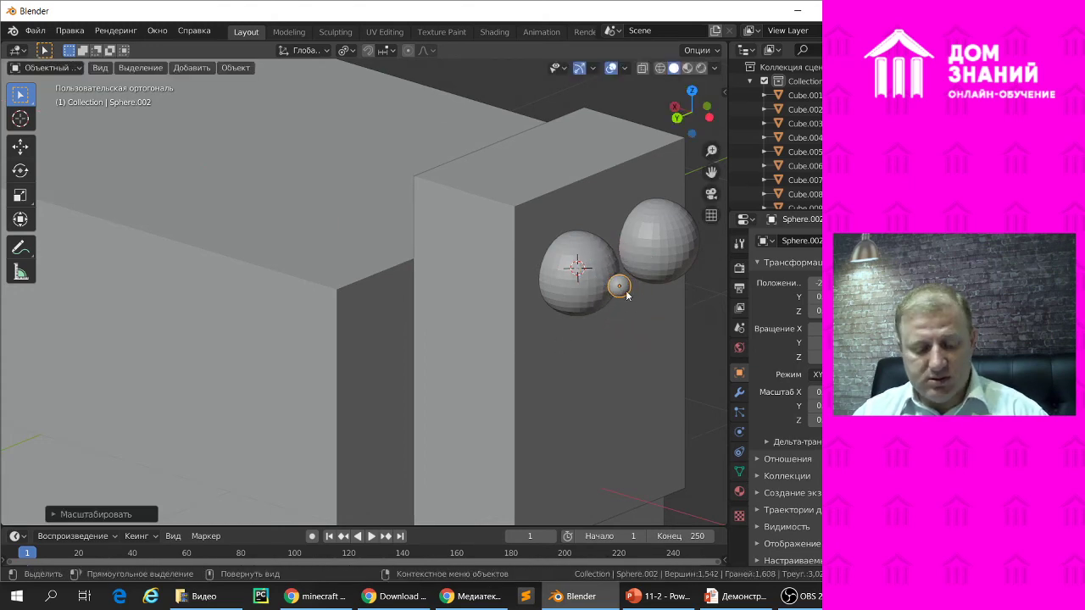
key(g)
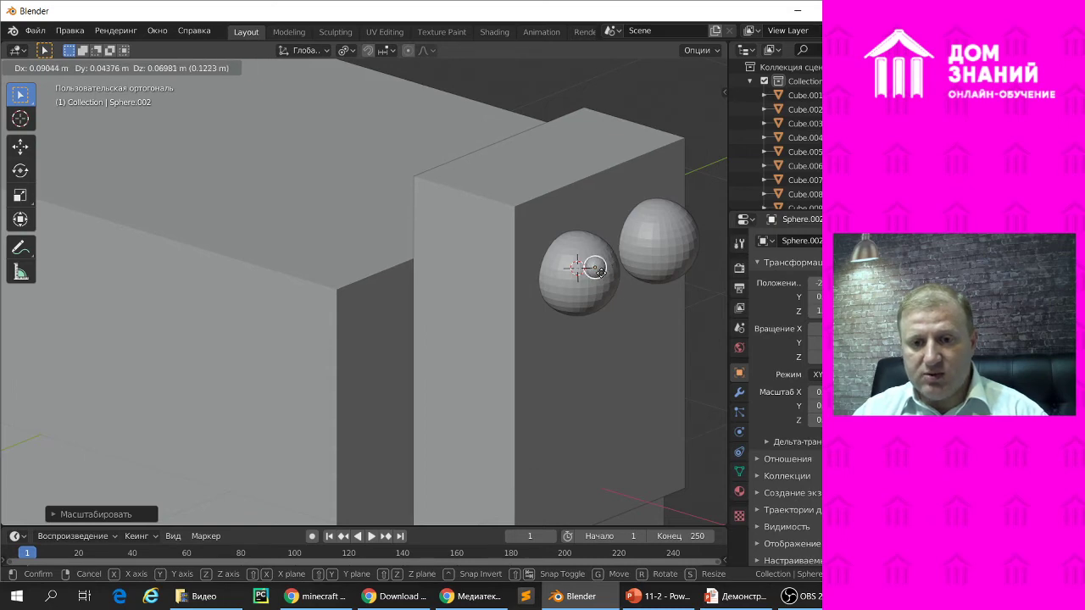
click(598, 270)
middle_drag(655, 334, 487, 329)
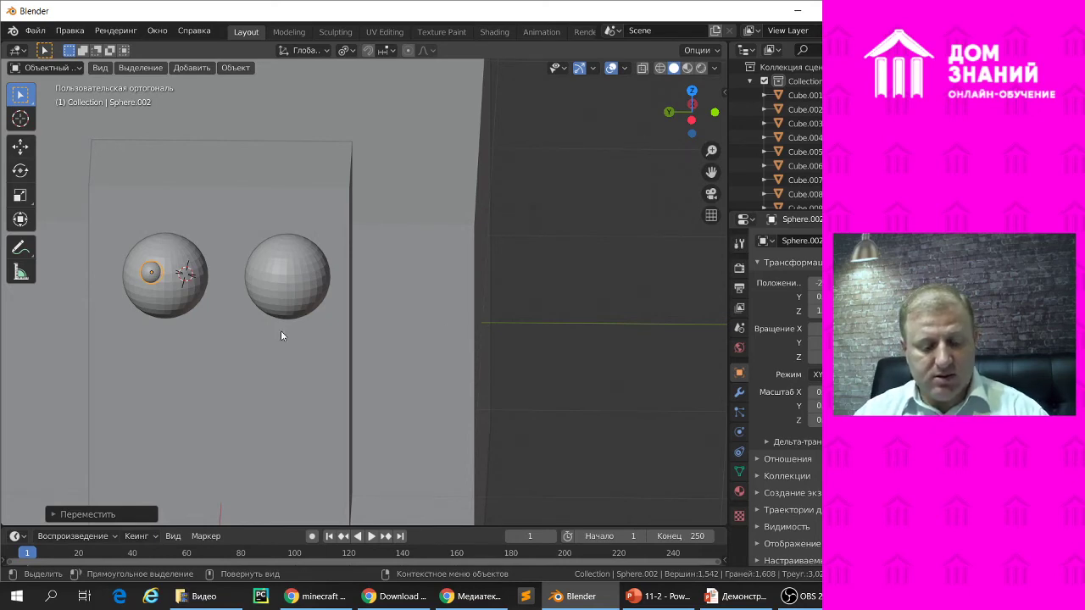
Duplicate the pupil as Sphere.003 at the right eye's lower edge.
key(shift+d)
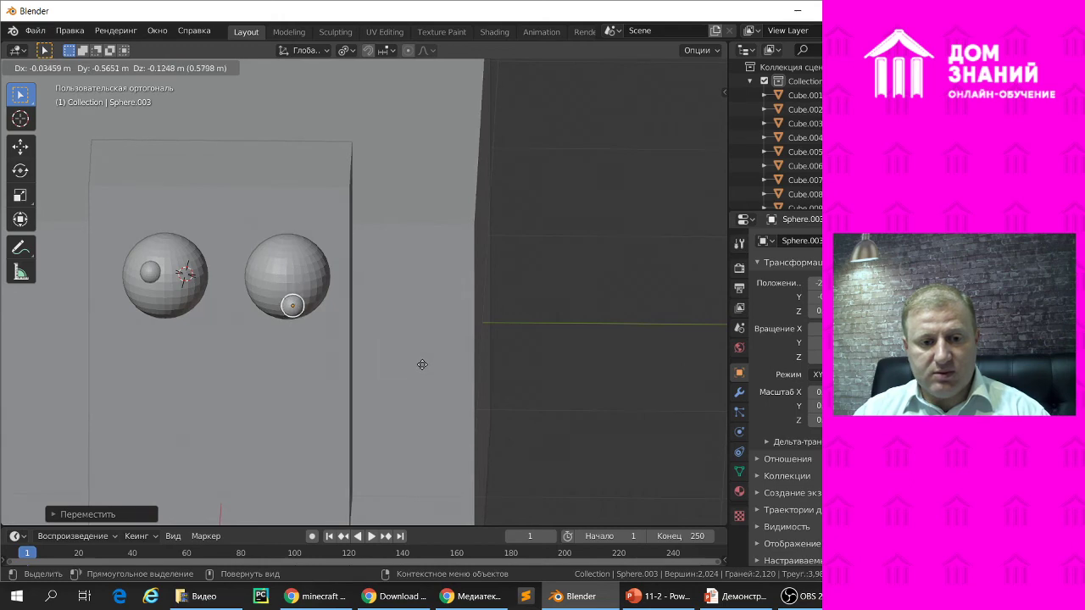
click(422, 364)
mouse_move(254, 307)
middle_down()
mouse_move(272, 283)
mouse_move(522, 418)
middle_up()
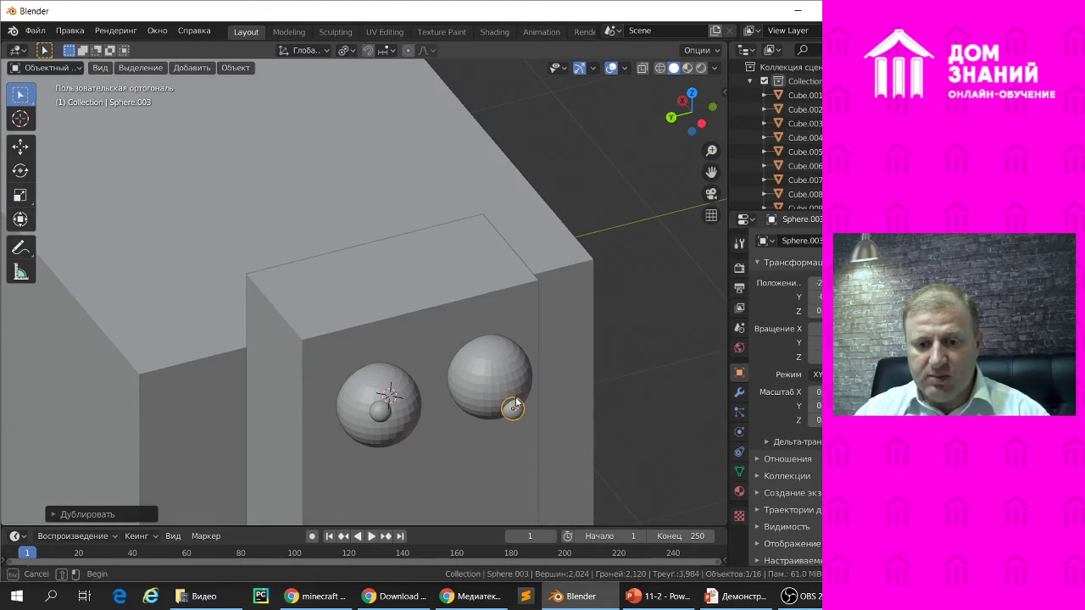
Raise Sphere.003 along Z and nudge it onto the right eye's upper front.
click(518, 411)
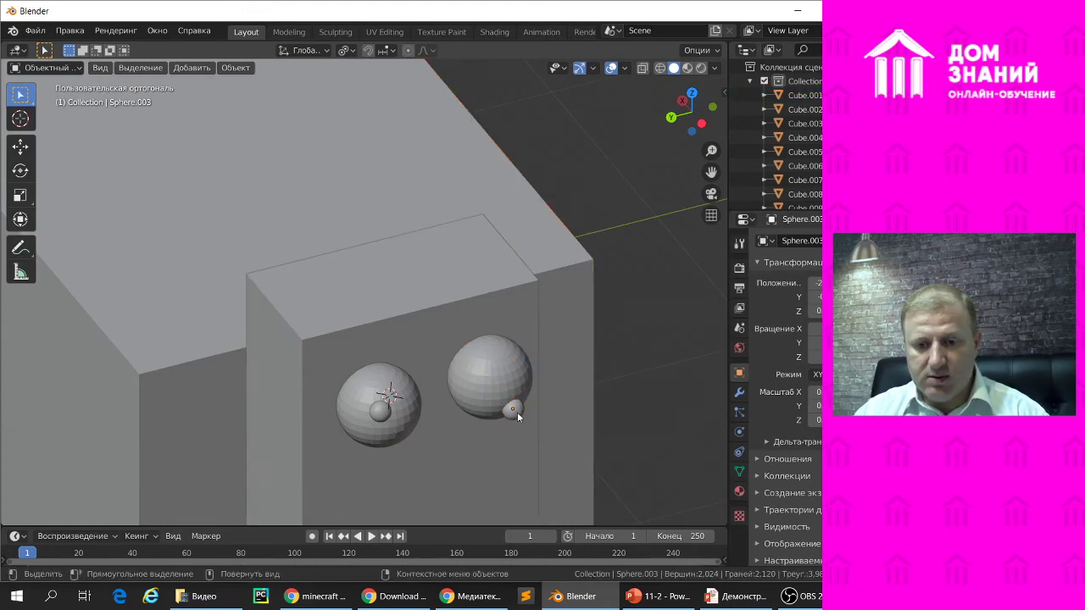
key(g)
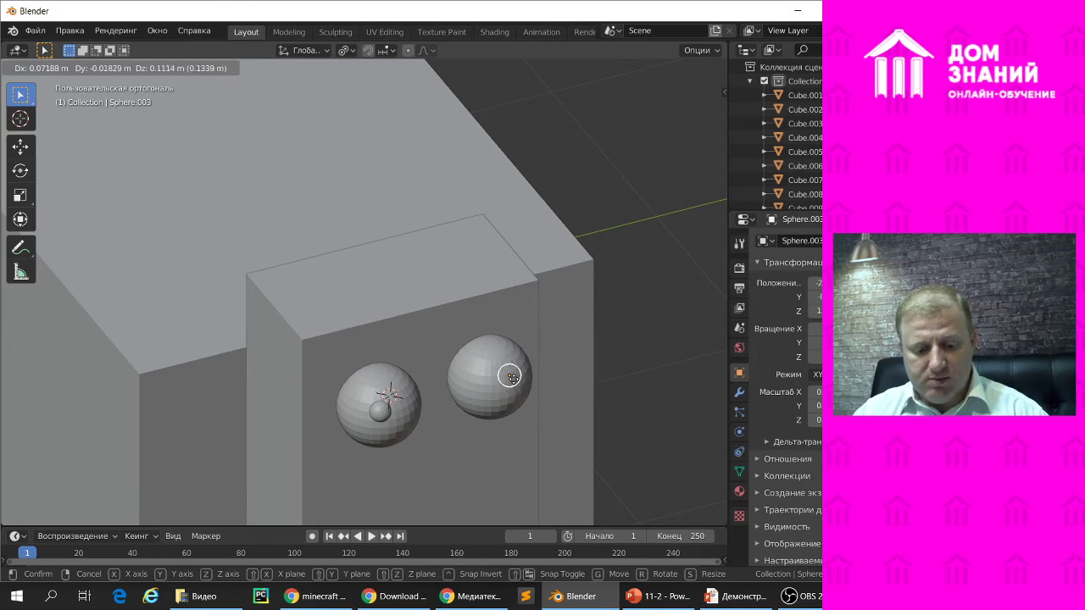
key(z)
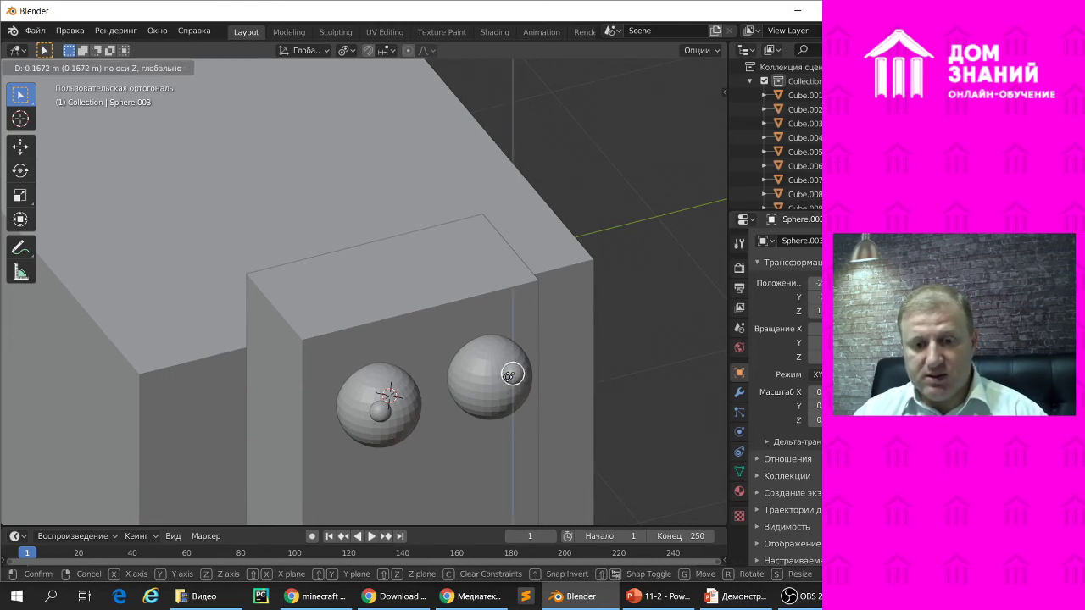
click(515, 376)
mouse_move(537, 400)
middle_down()
mouse_move(566, 371)
mouse_move(506, 374)
mouse_move(475, 362)
middle_up()
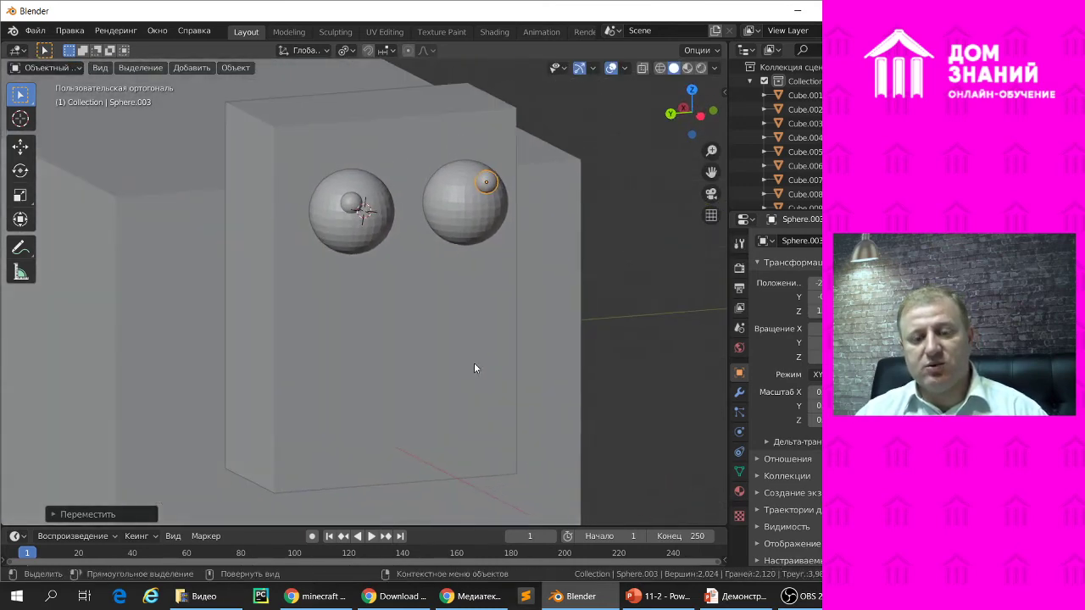
mouse_move(614, 349)
middle_down()
mouse_move(539, 331)
mouse_move(581, 367)
mouse_move(440, 353)
mouse_move(431, 363)
mouse_move(468, 347)
mouse_move(484, 358)
middle_up()
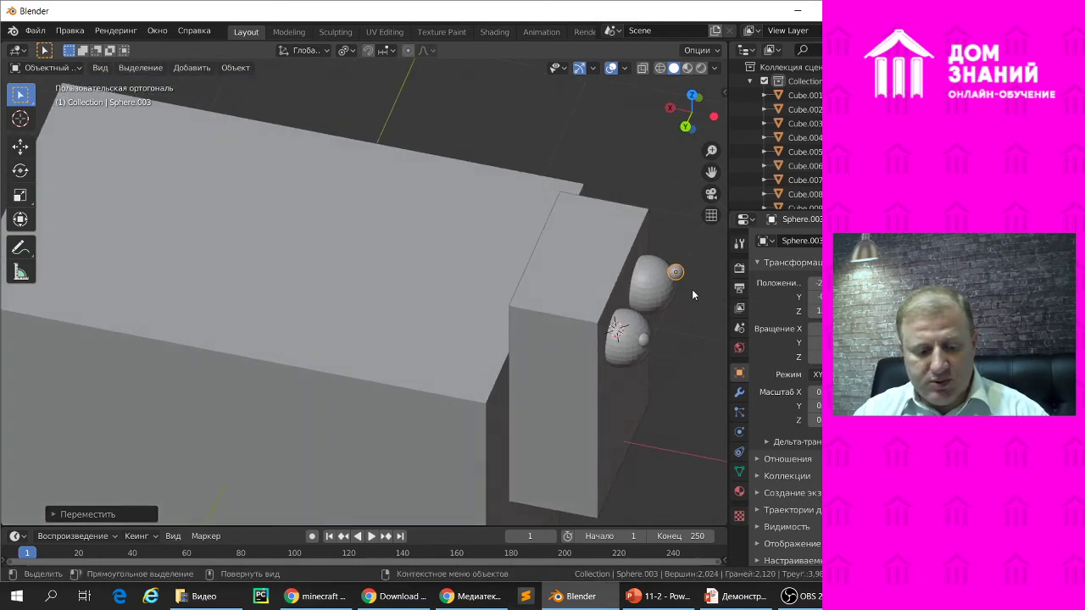
key(g)
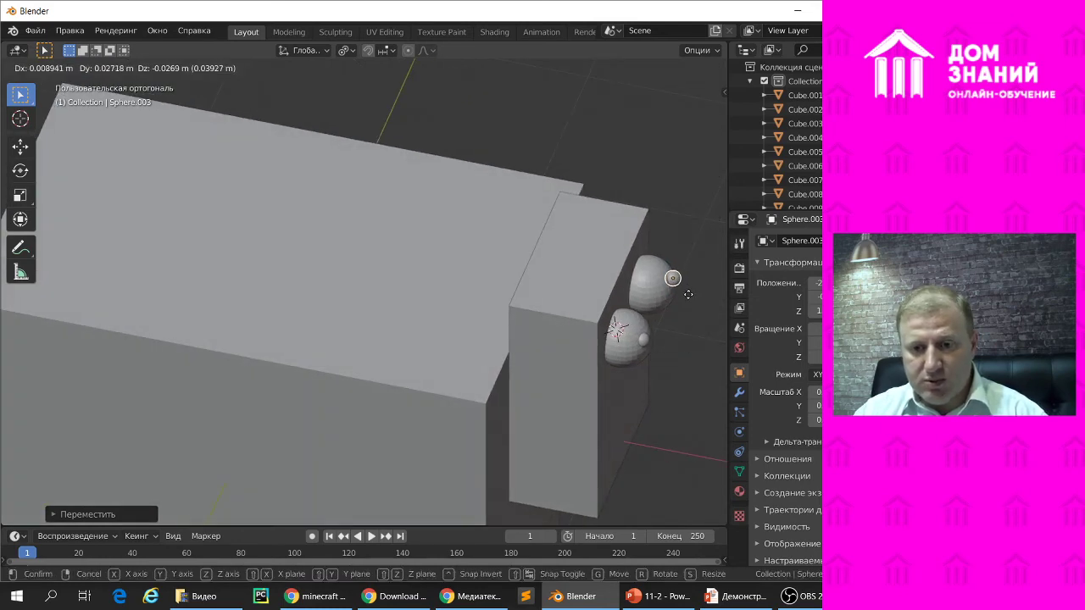
click(687, 298)
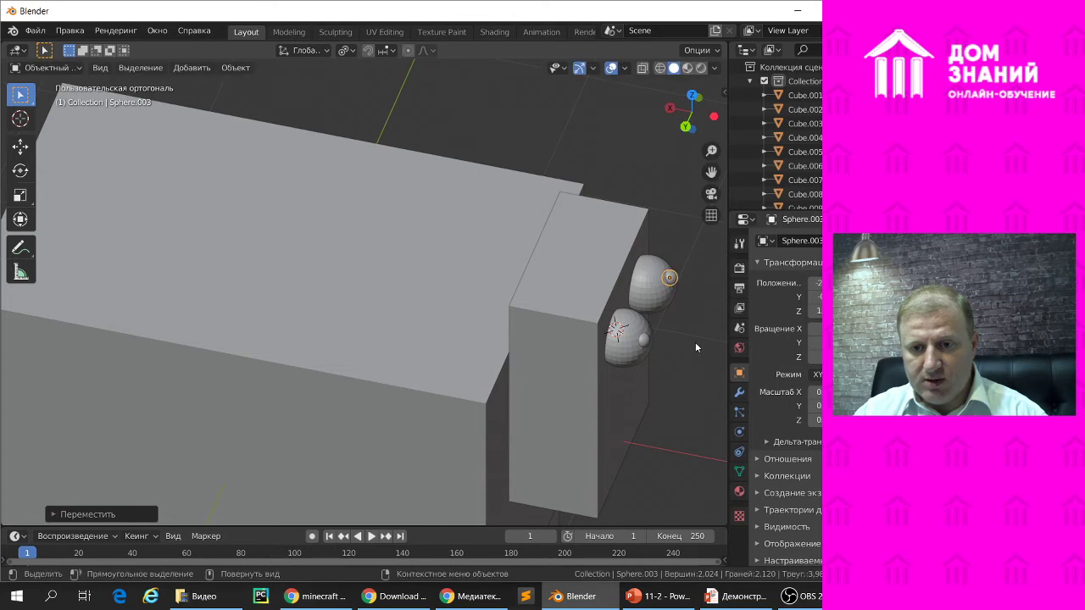
mouse_move(699, 297)
middle_down()
mouse_move(669, 305)
mouse_move(637, 279)
middle_up()
middle_drag(433, 374, 436, 364)
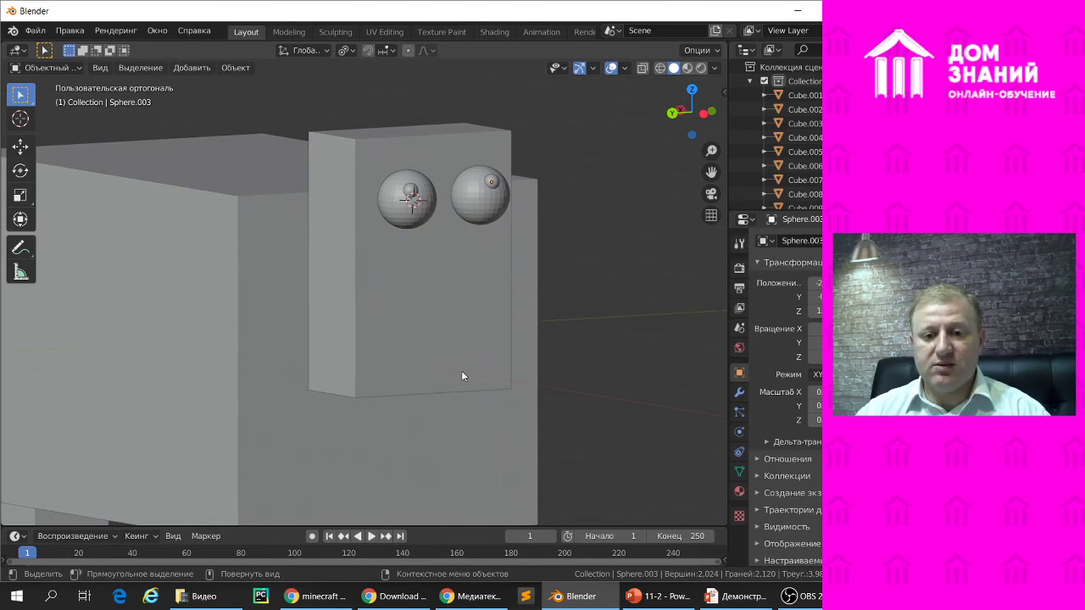
click(432, 339)
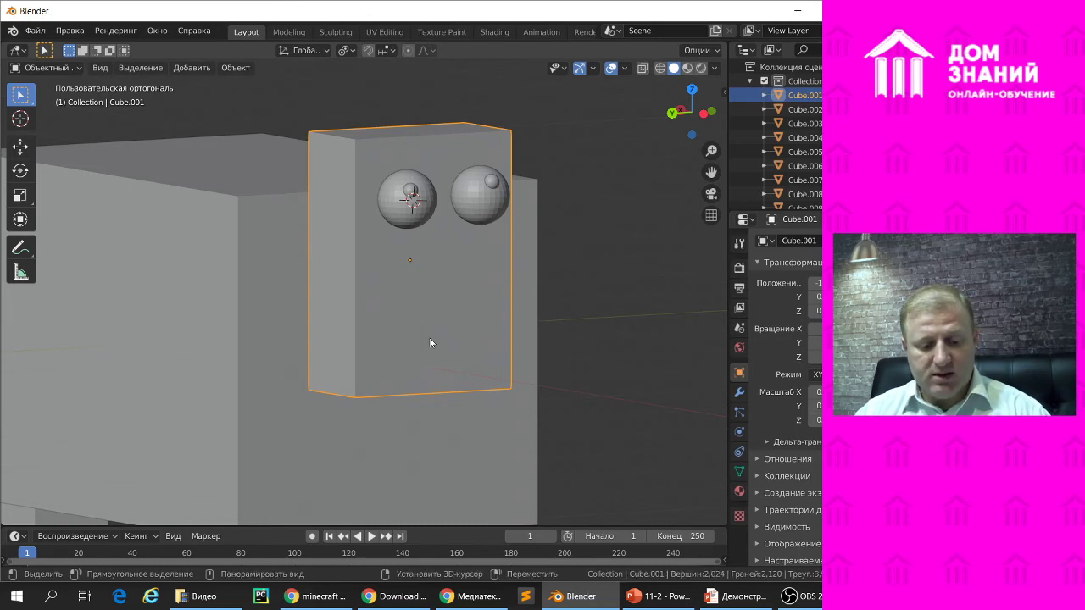
Check the sheep in front, side, back and top views, then duplicate the head as Cube.012.
mouse_move(430, 343)
middle_down()
mouse_move(442, 335)
mouse_move(429, 346)
mouse_move(427, 401)
mouse_move(413, 396)
middle_up()
scroll(415, 335, down, 3)
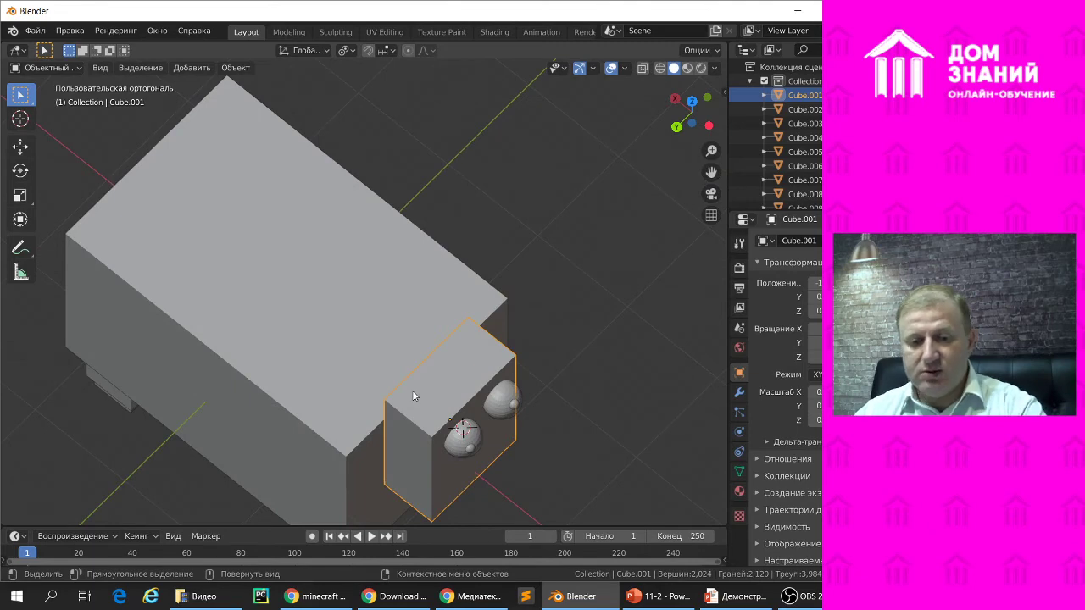
key(KP_1)
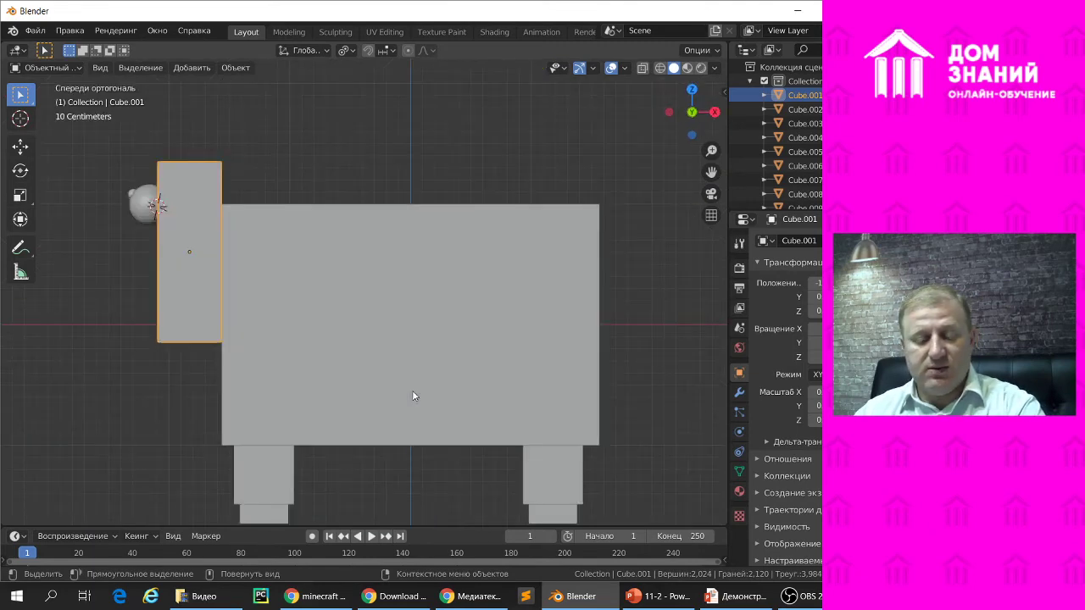
key(KP_3)
key(KP_1)
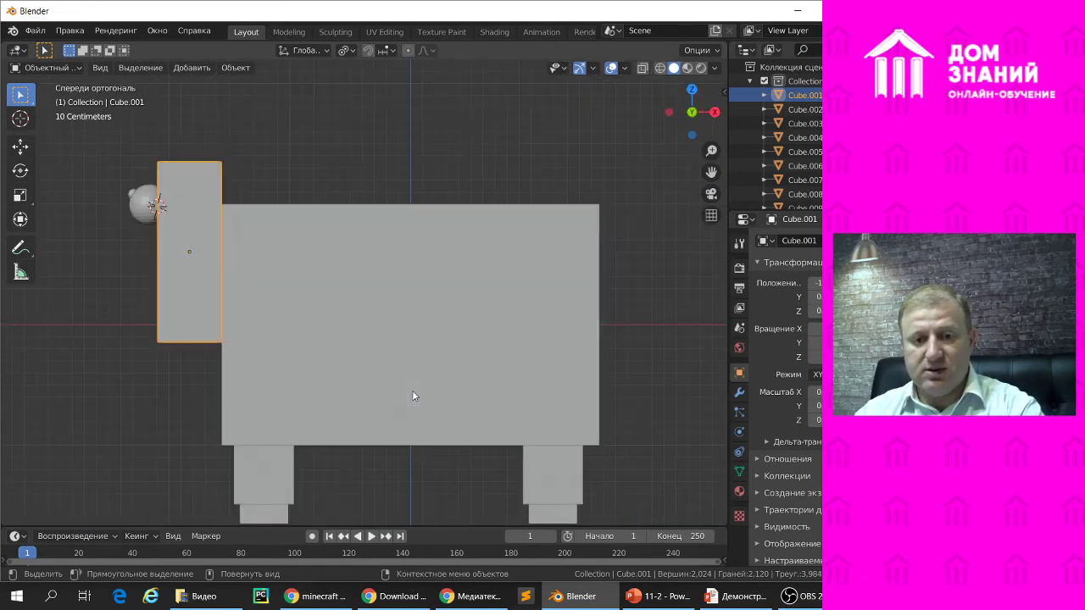
key(ctrl+KP_1)
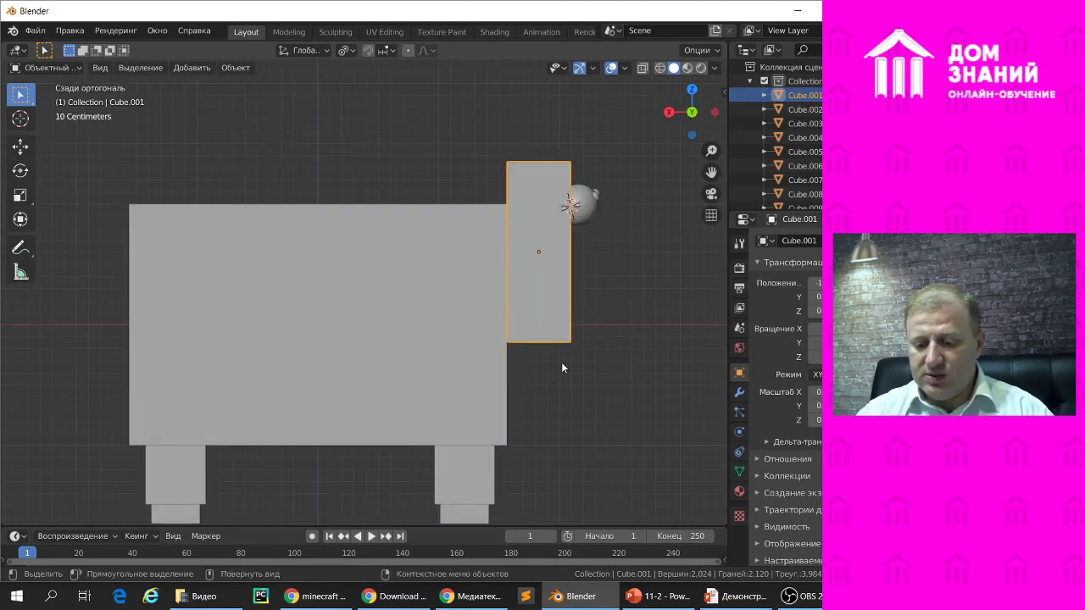
key(KP_7)
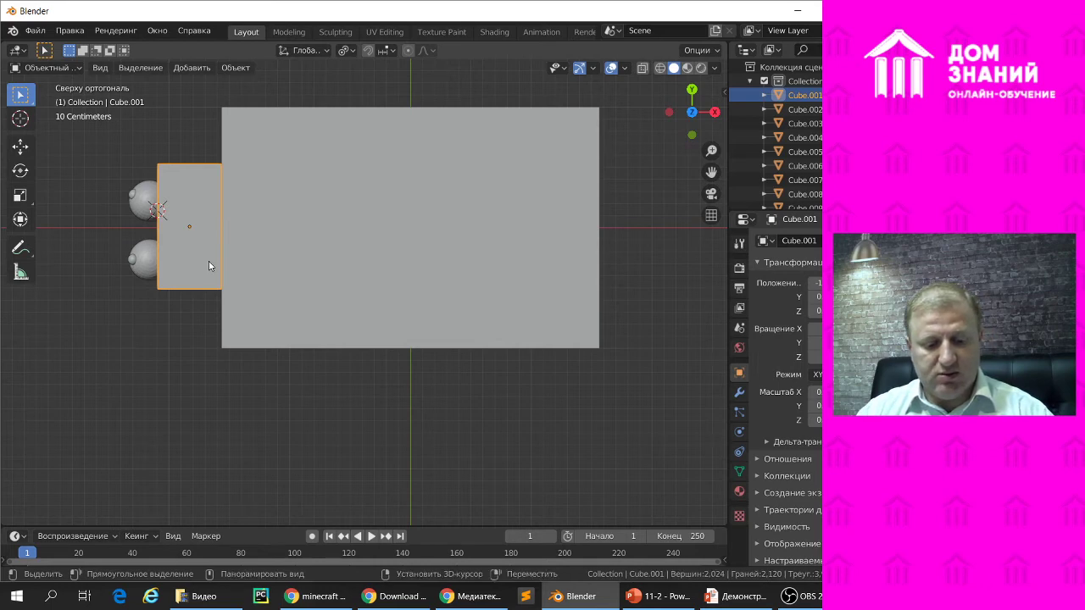
key(shift+d)
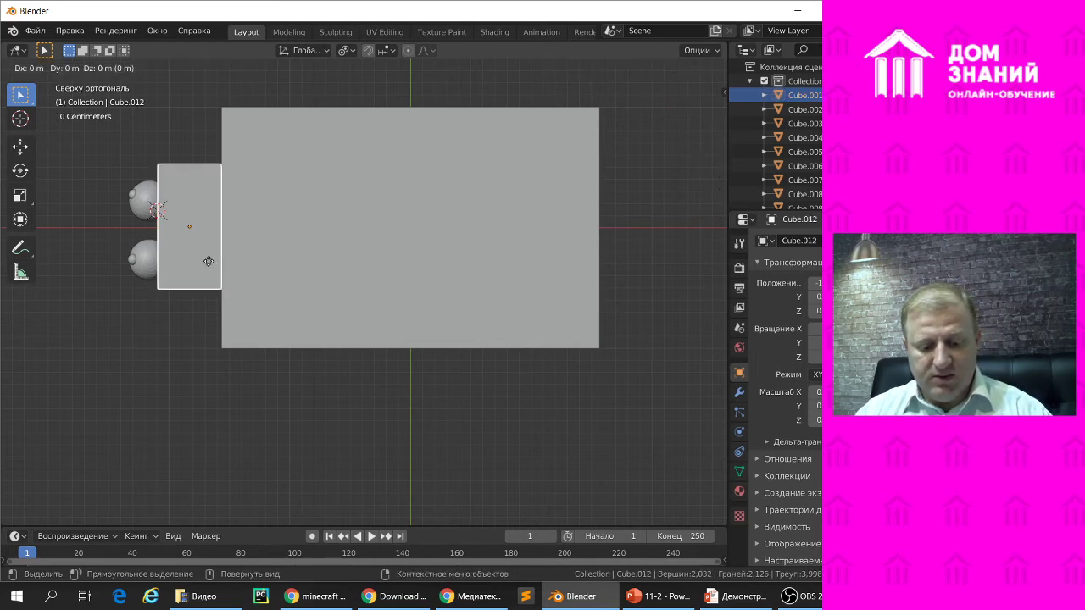
Move Cube.012 along X in front of the face, flatten it in Z and narrow it in X.
key(x)
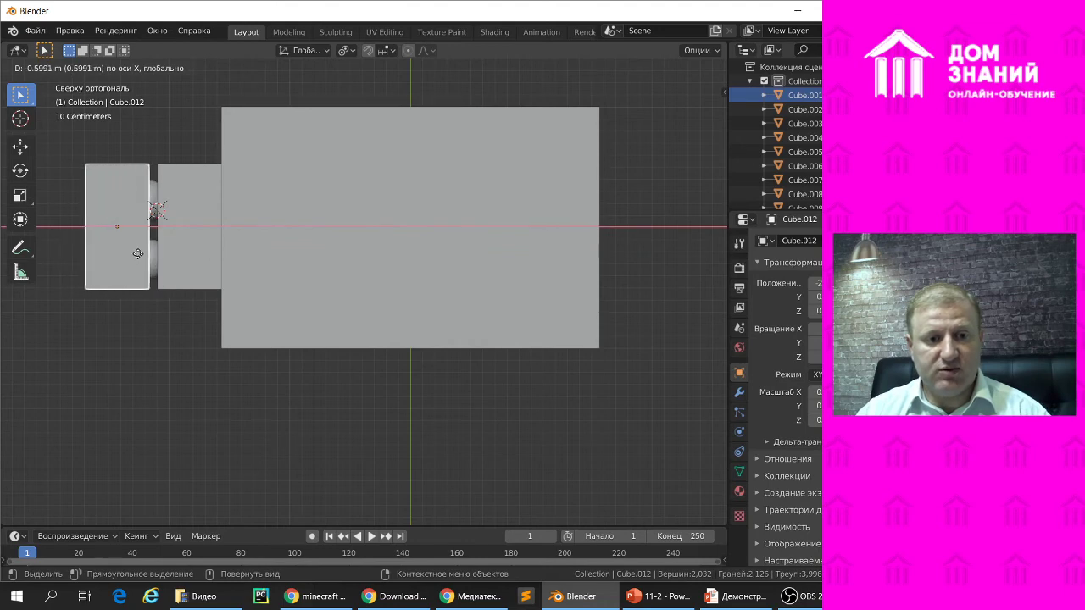
click(145, 257)
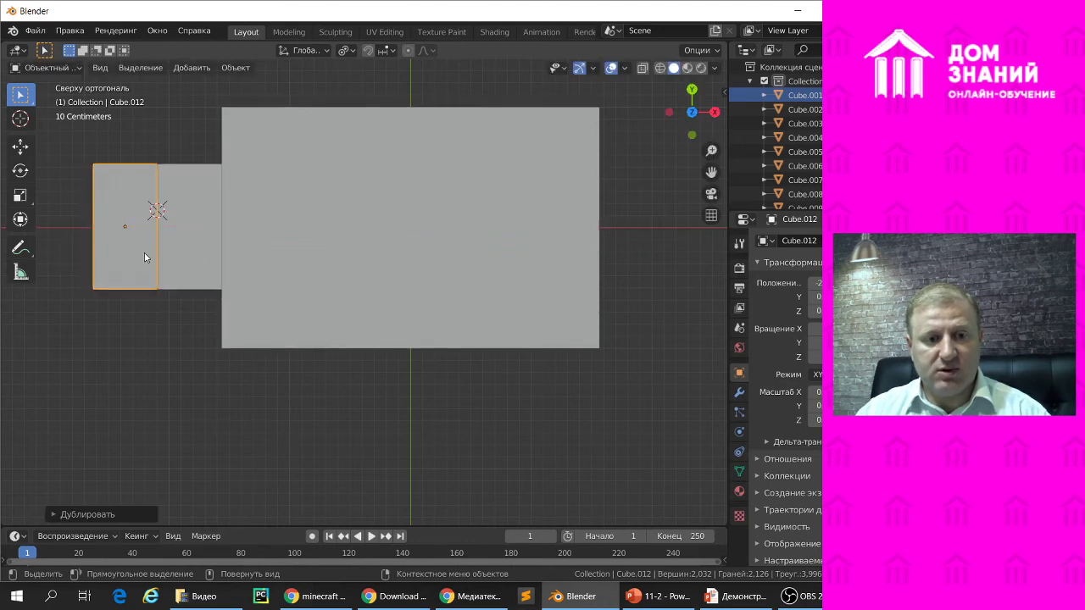
key(KP_1)
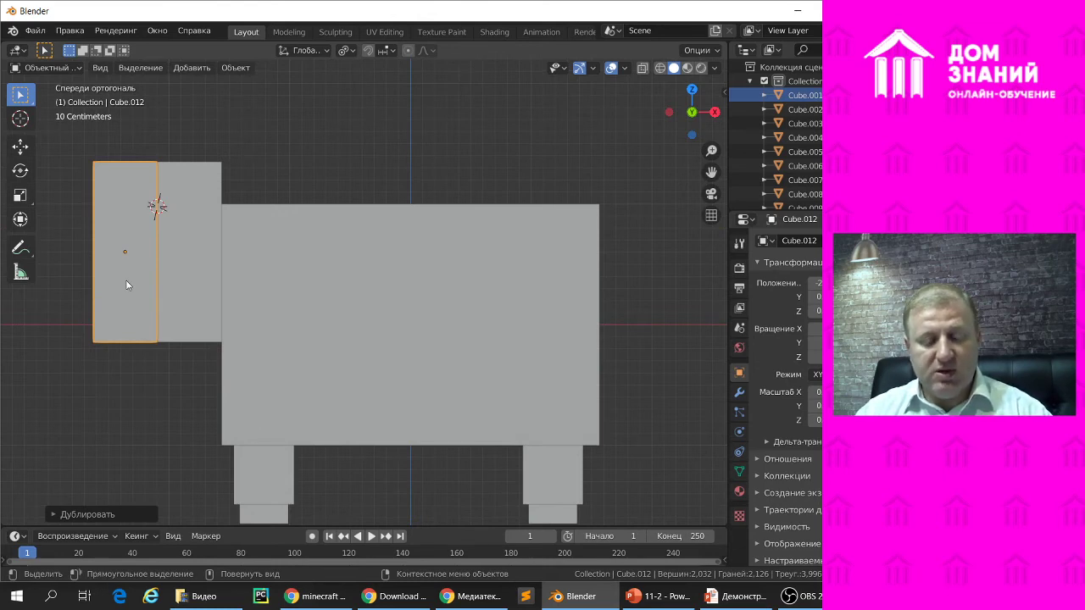
key(s)
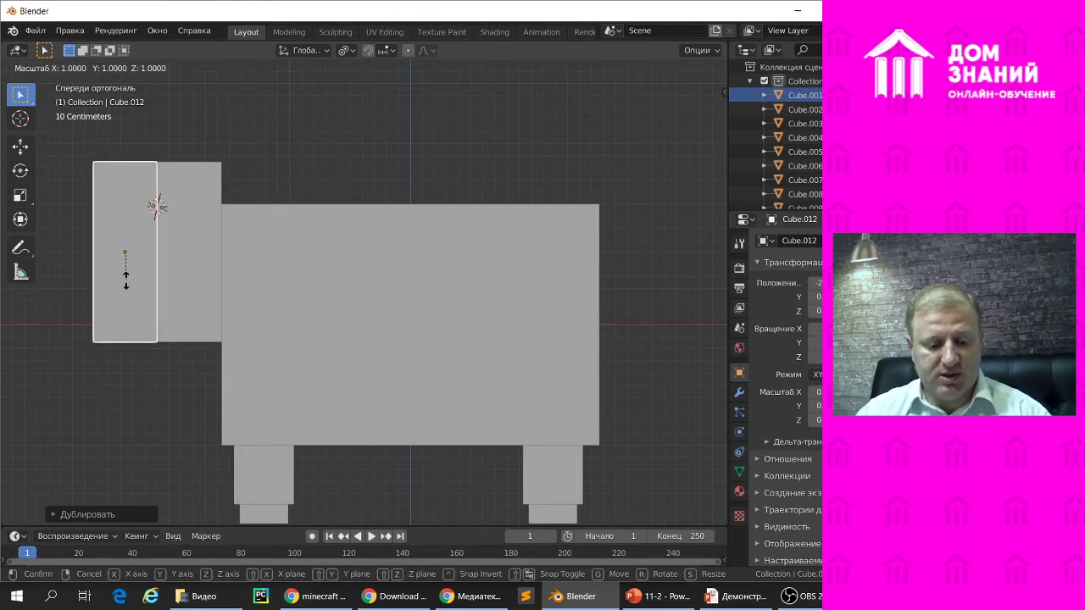
key(z)
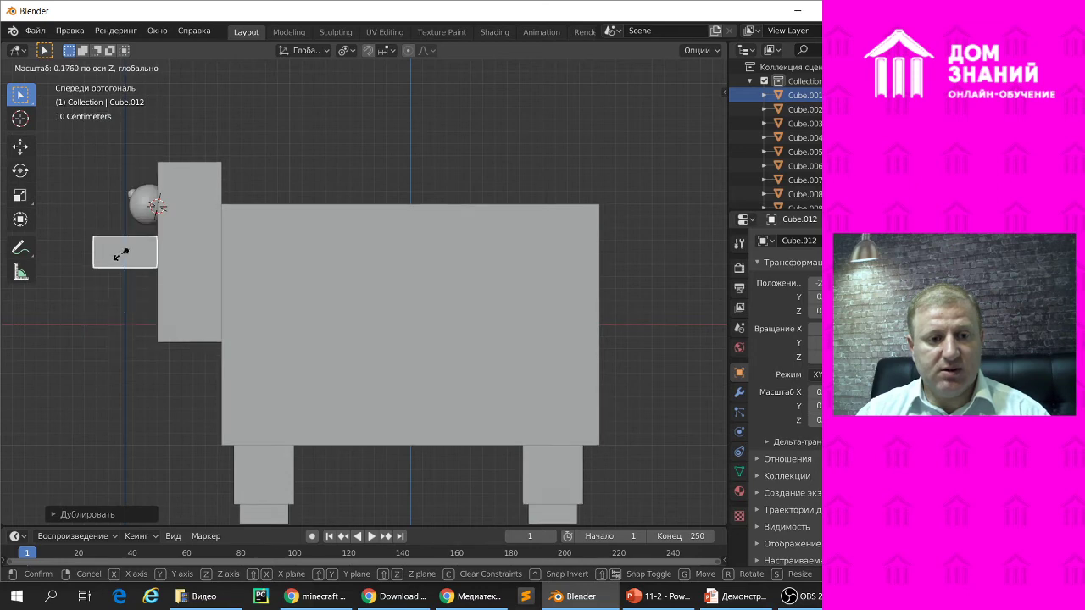
click(125, 252)
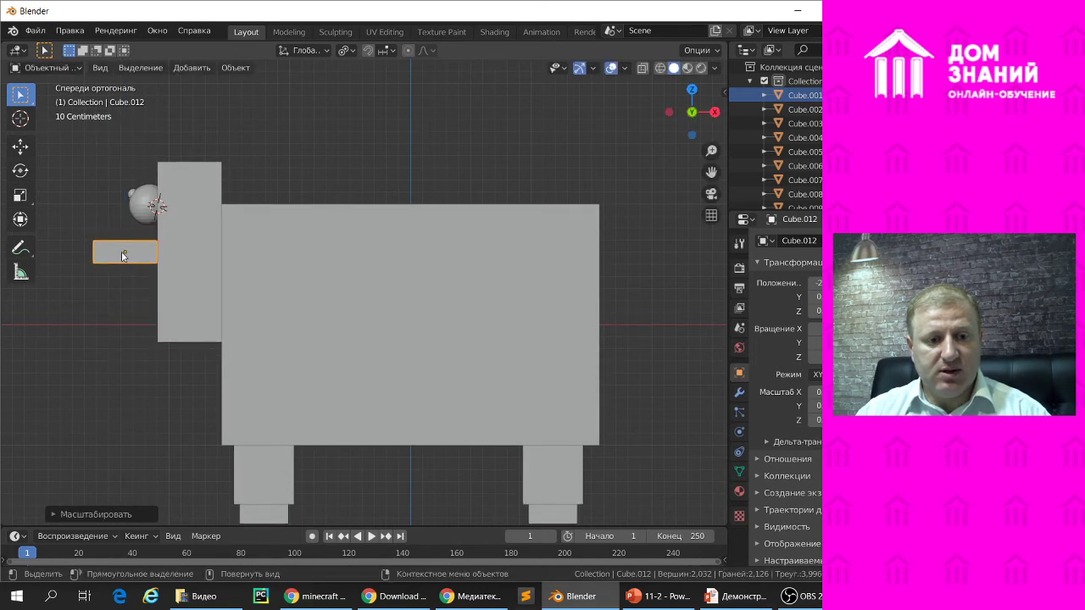
key(s)
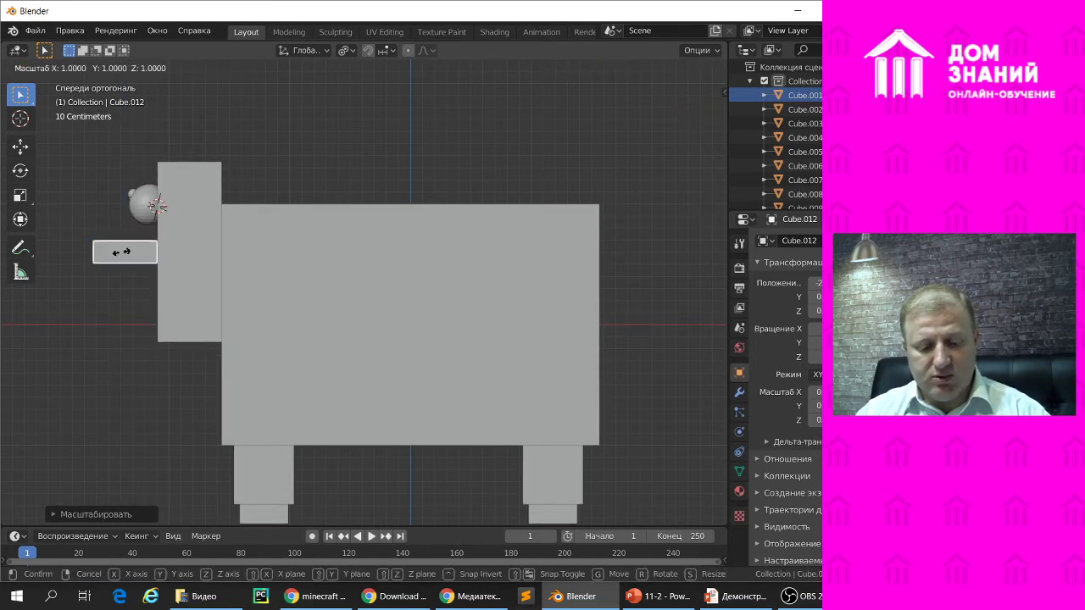
key(y)
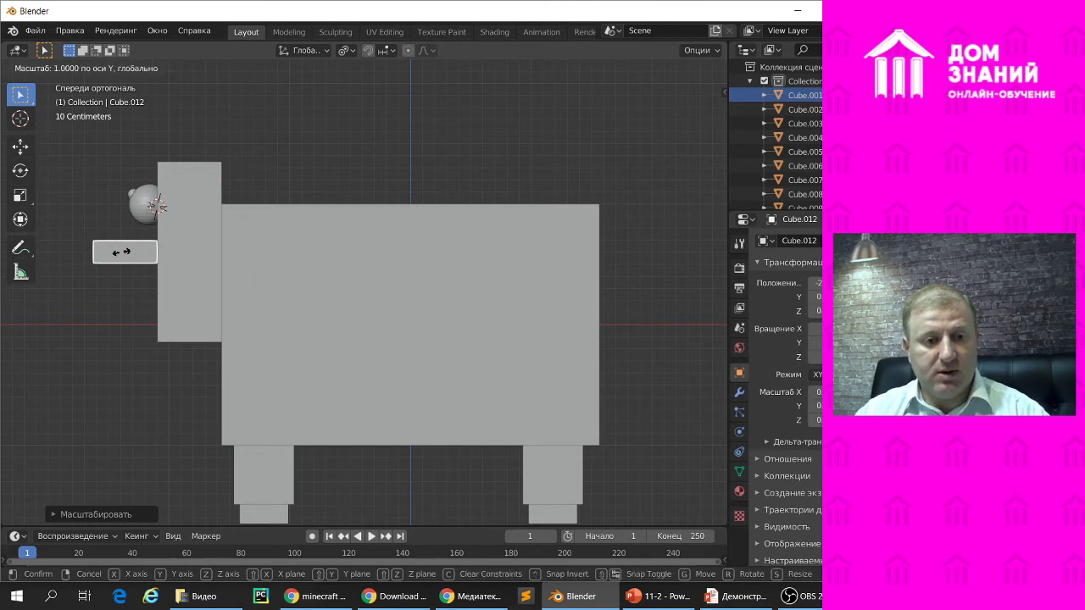
key(x)
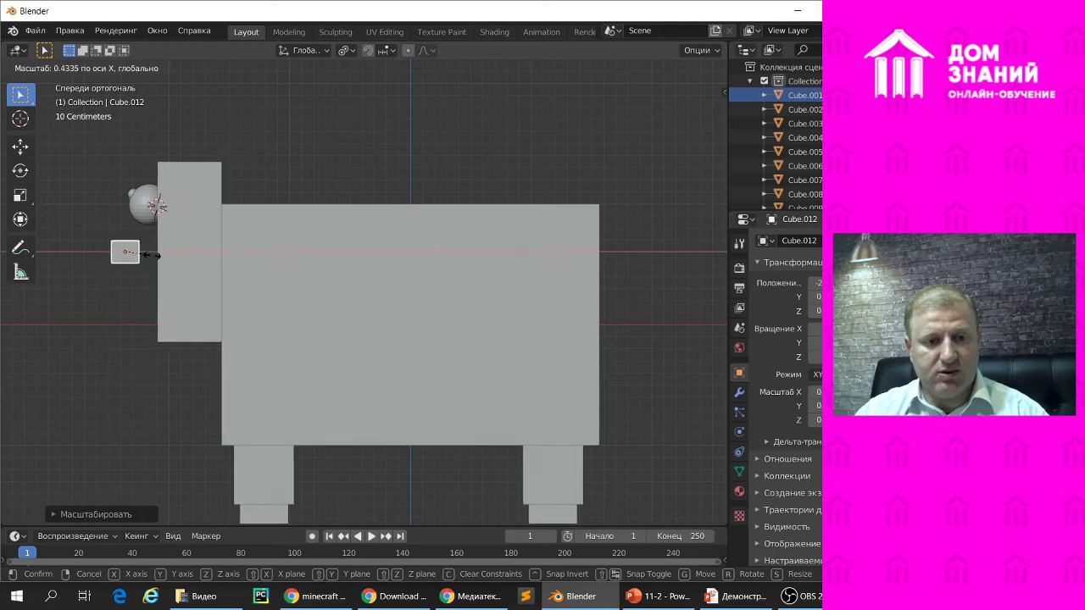
click(112, 274)
middle_drag(112, 274, 240, 309)
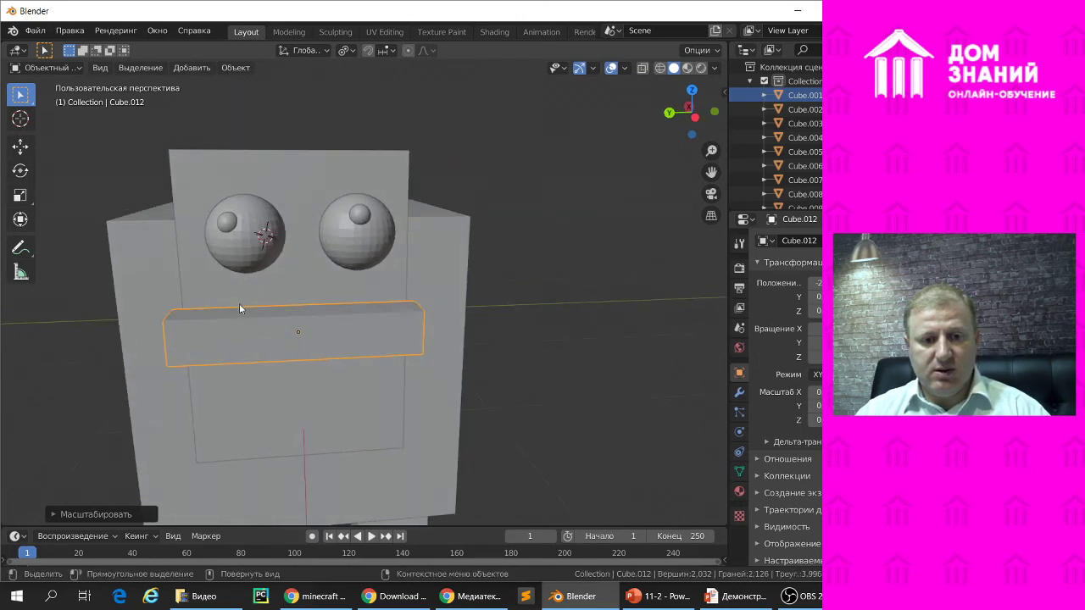
Narrow the mouth block in Y, press it onto the face along X, and lower it.
key(s)
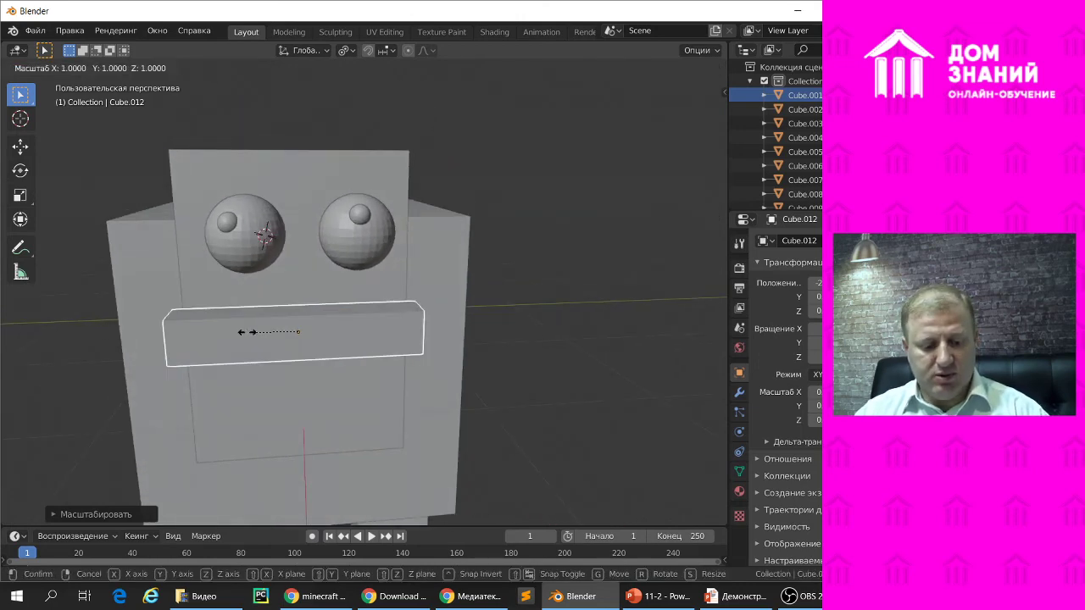
key(y)
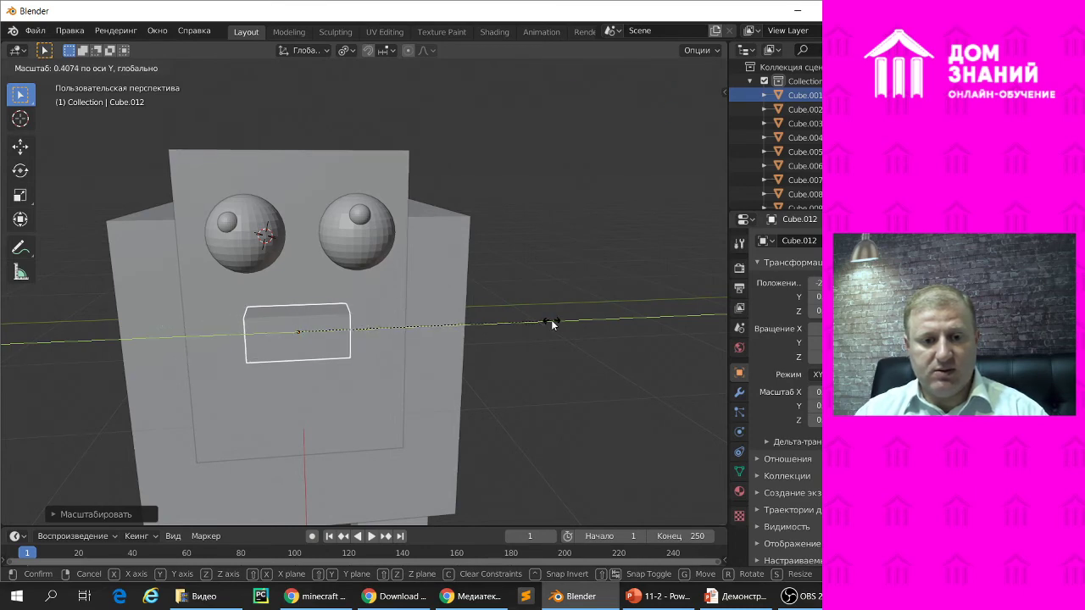
click(449, 333)
mouse_move(449, 333)
middle_down()
mouse_move(468, 314)
mouse_move(511, 313)
middle_up()
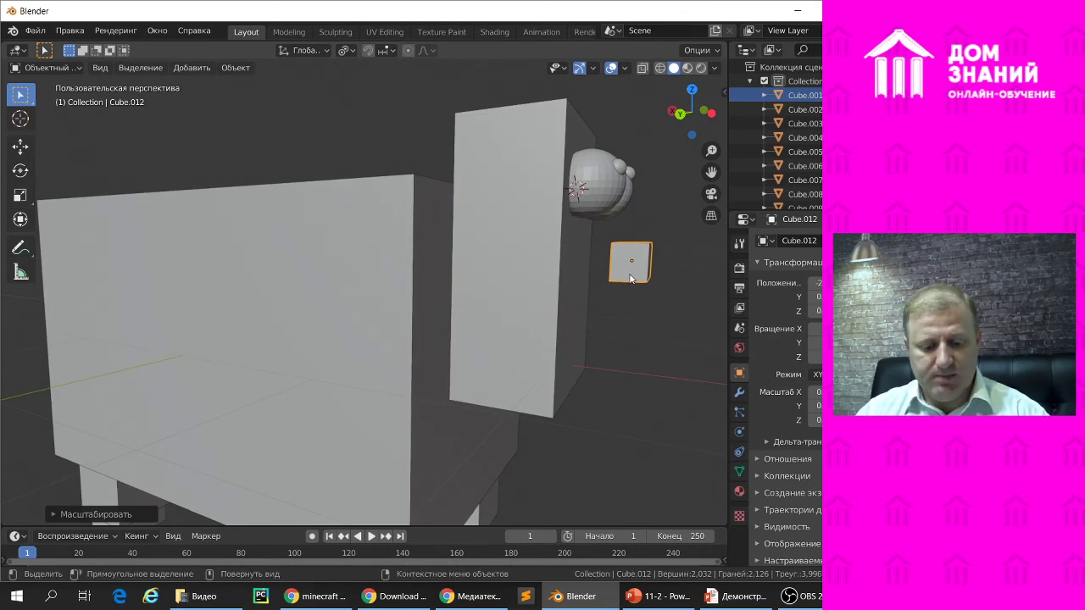
key(g)
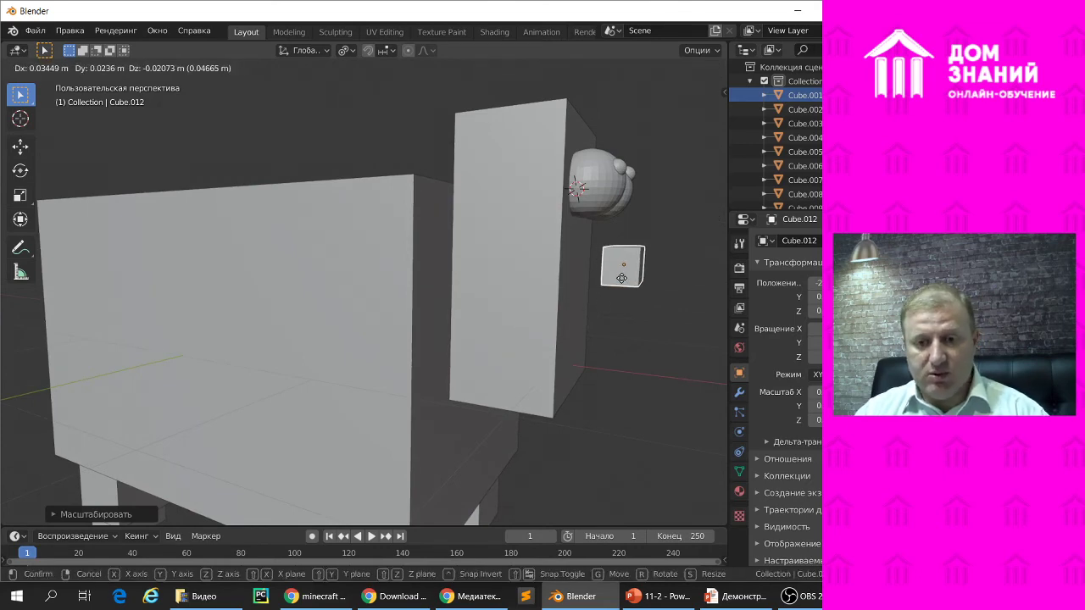
key(x)
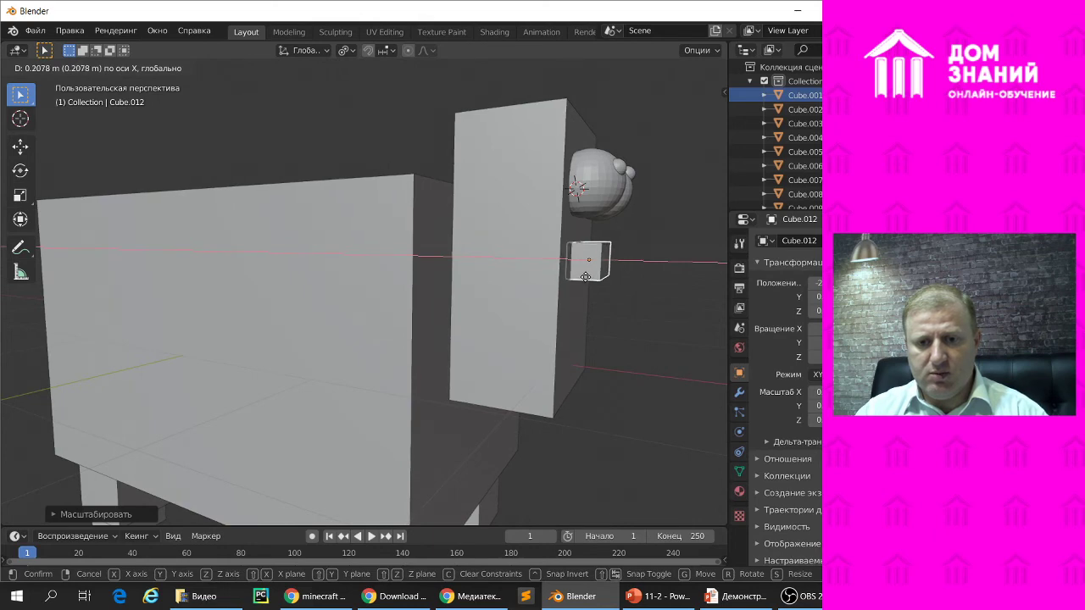
click(586, 282)
middle_drag(619, 301, 438, 304)
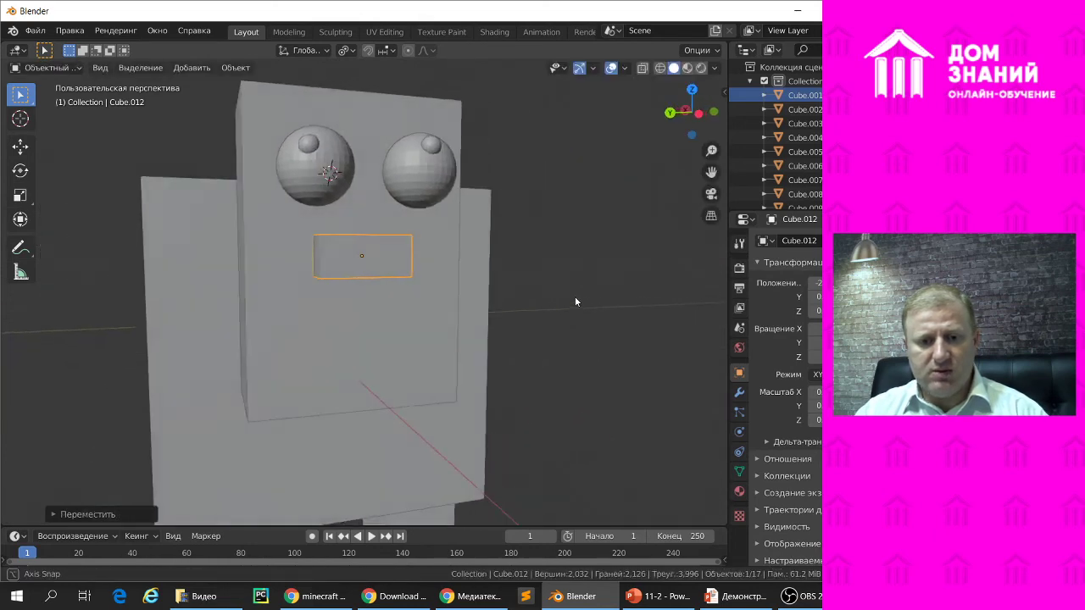
key(g)
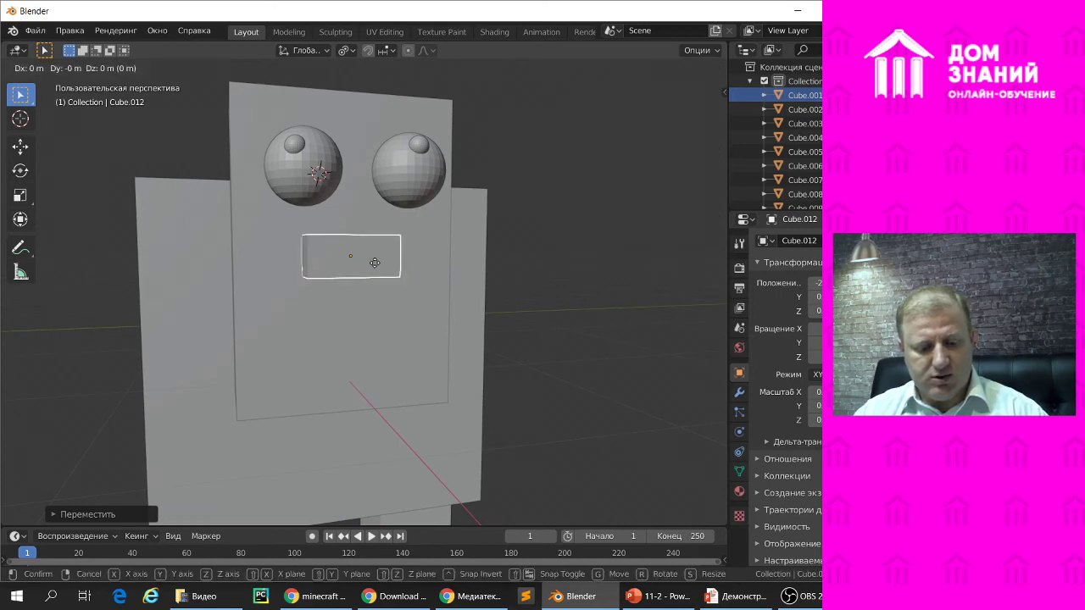
key(z)
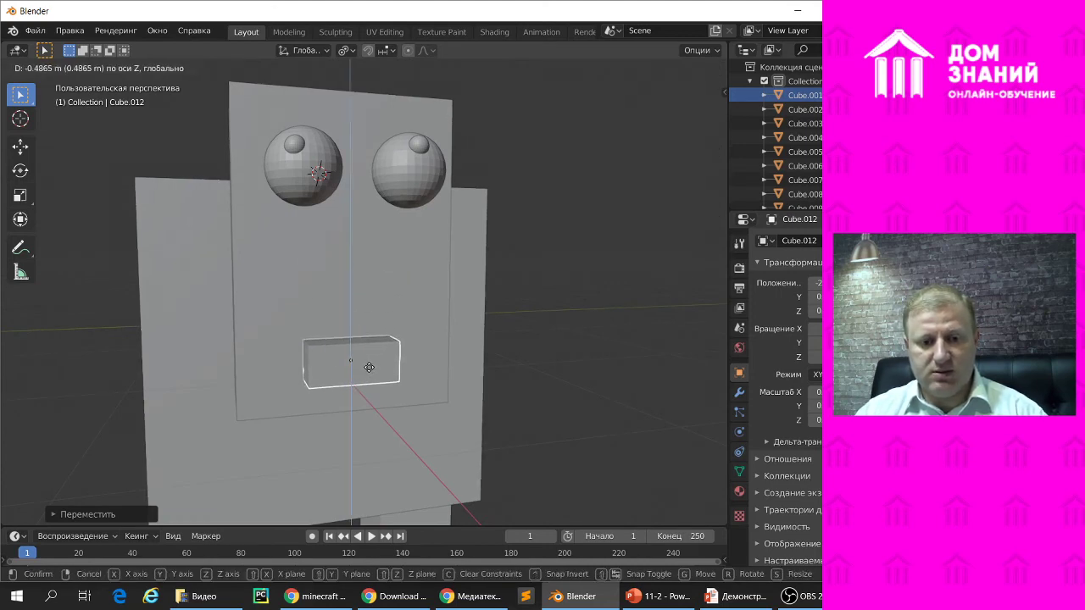
click(375, 370)
Compare the finished sheep with the Minecraft sheep reference slide.
scroll(436, 321, down, 5)
mouse_move(240, 340)
middle_down()
mouse_move(290, 366)
mouse_move(210, 338)
middle_up()
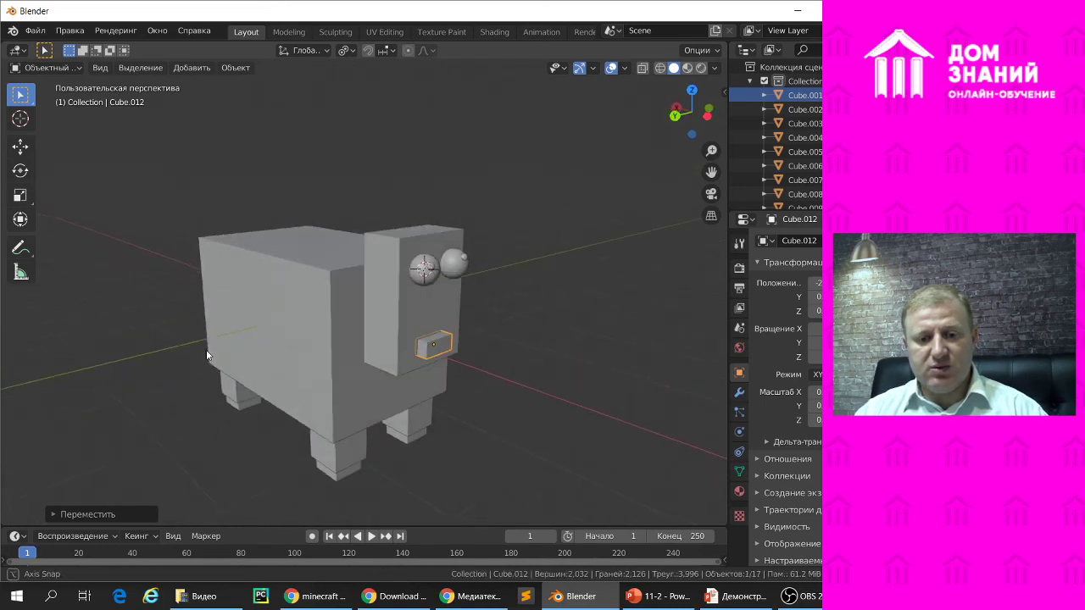
click(492, 386)
scroll(499, 388, down, 2)
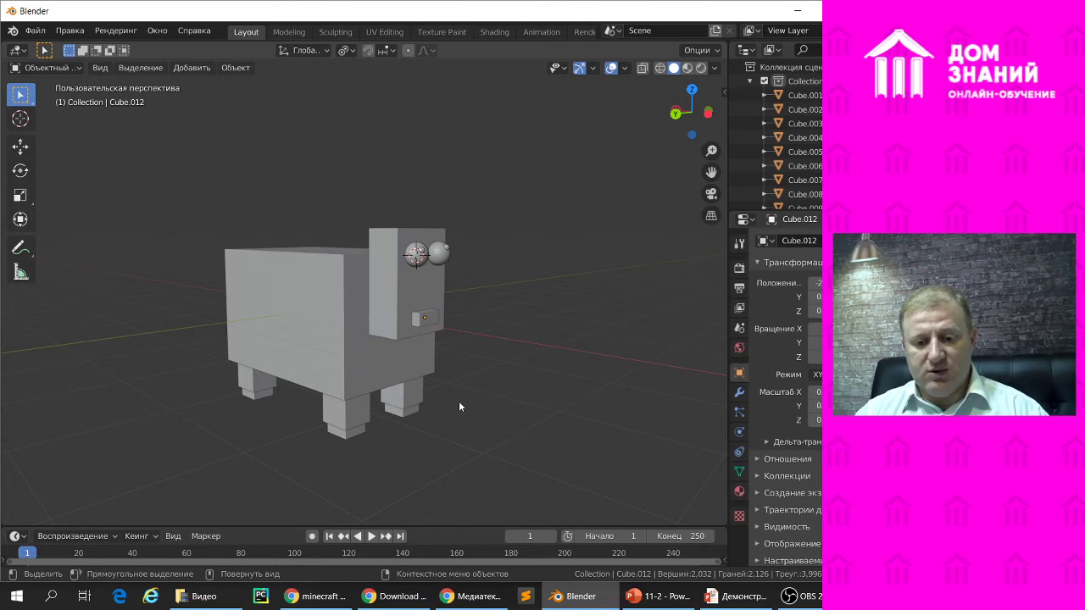
key(alt+Tab)
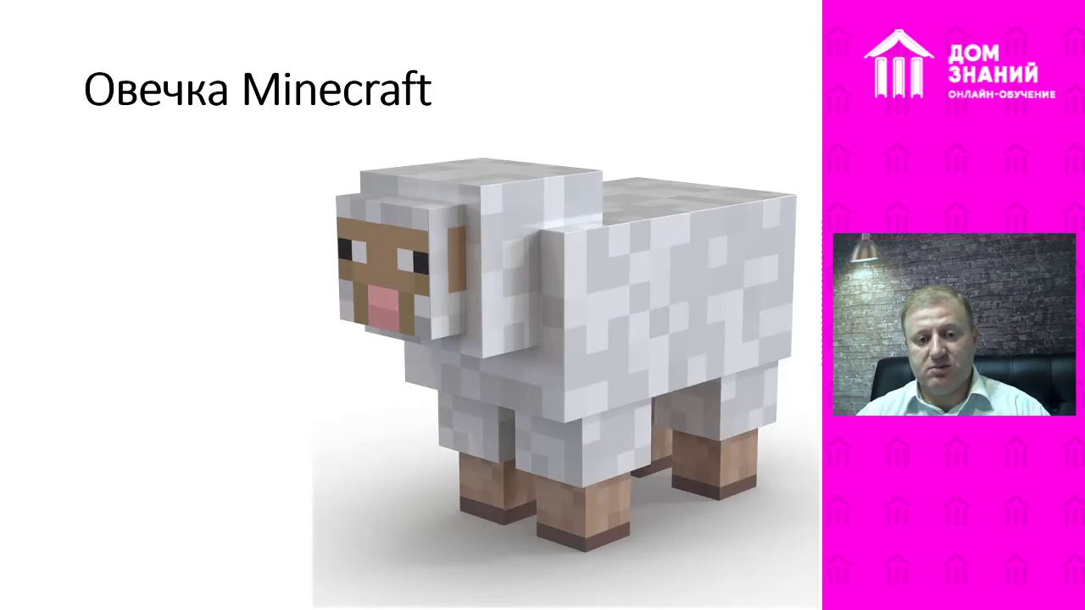
key(alt+Tab)
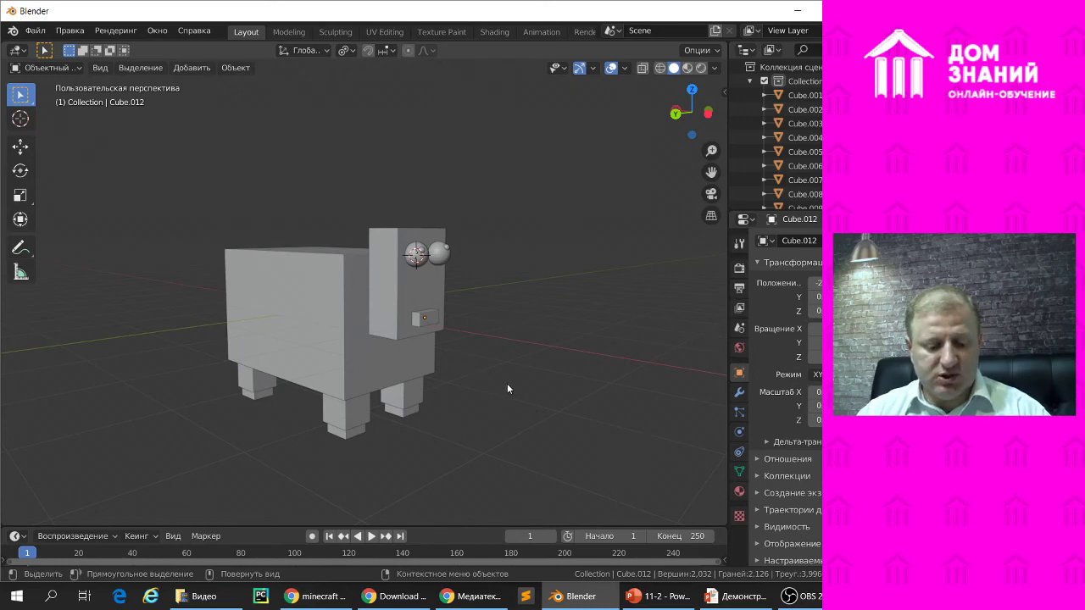
mouse_move(505, 379)
middle_down()
mouse_move(510, 256)
mouse_move(510, 286)
mouse_move(395, 230)
middle_up()
click(333, 196)
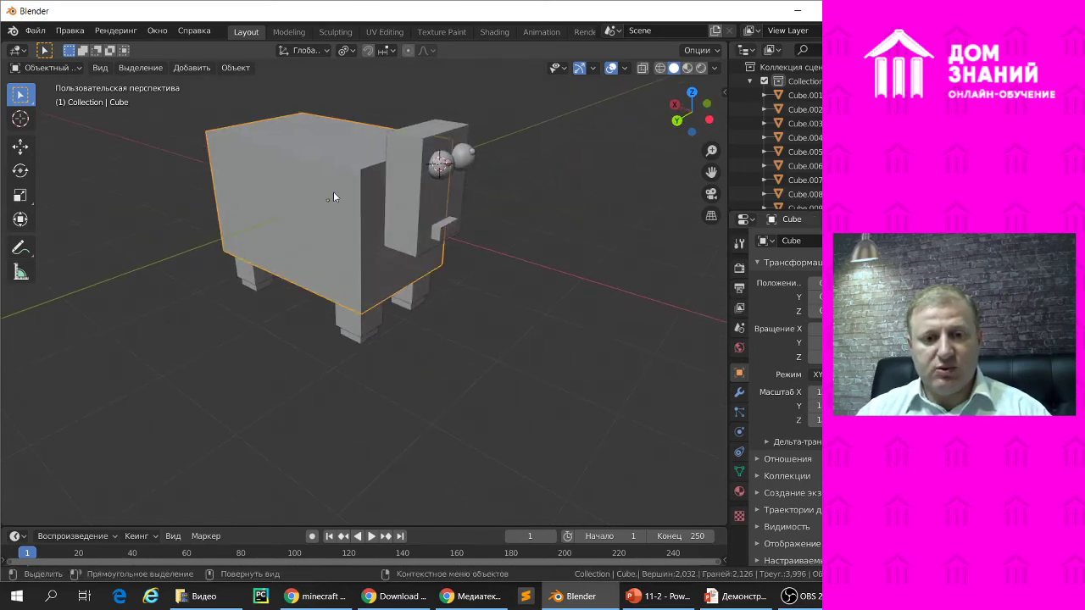
Duplicate the body block, drop the copy below the sheep and enlarge it as a pedestal.
key(shift+d)
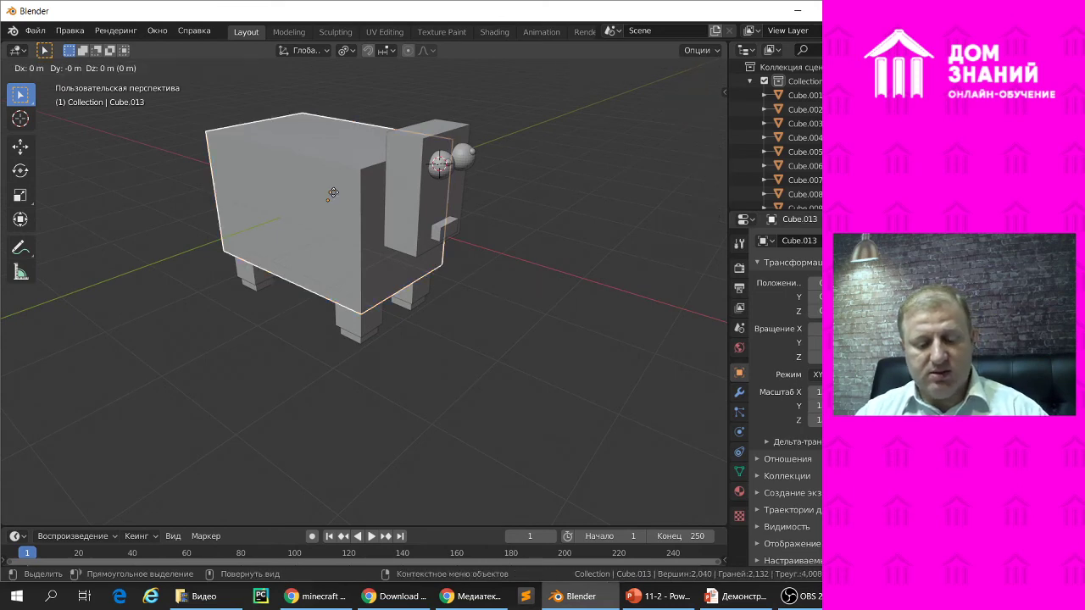
key(z)
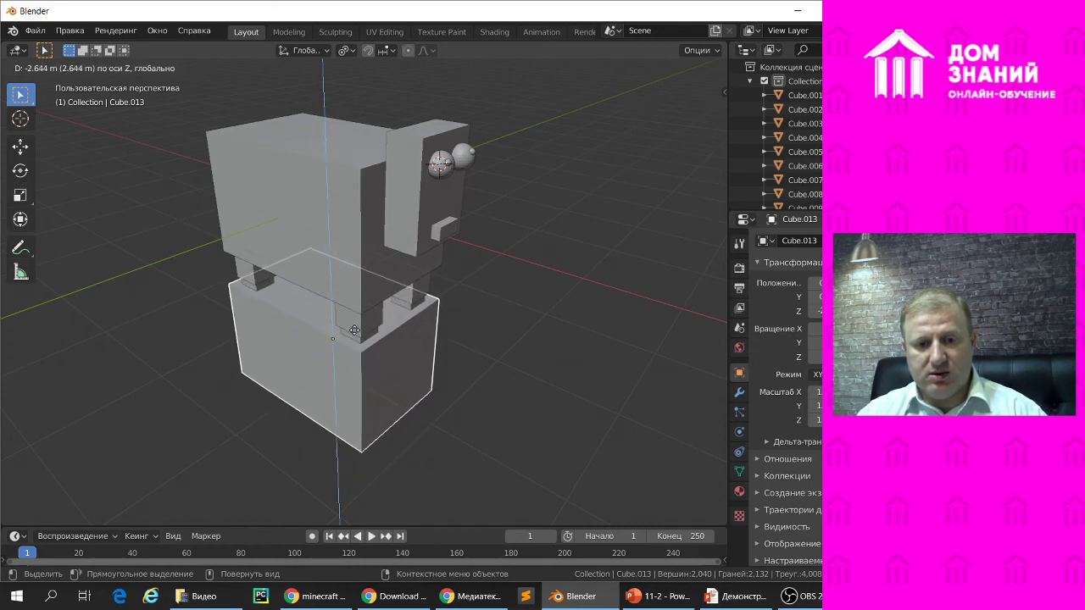
click(354, 329)
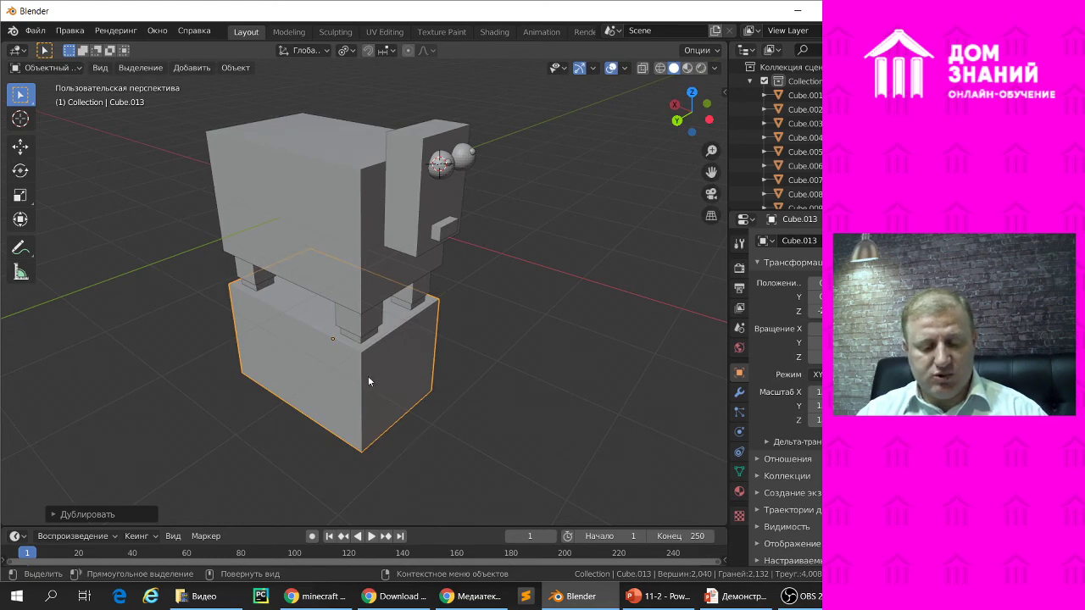
key(s)
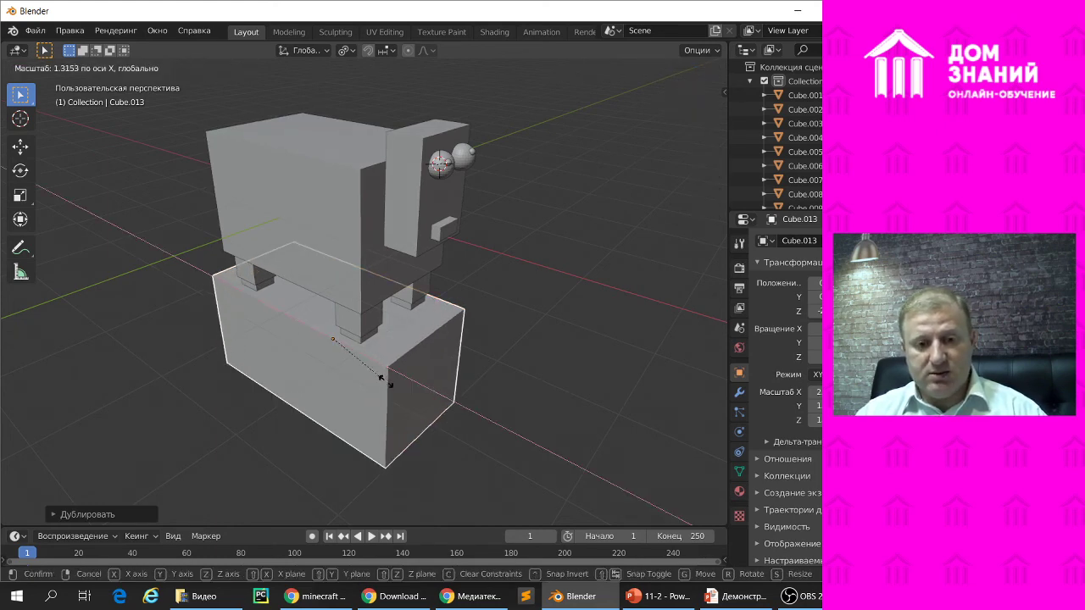
click(387, 387)
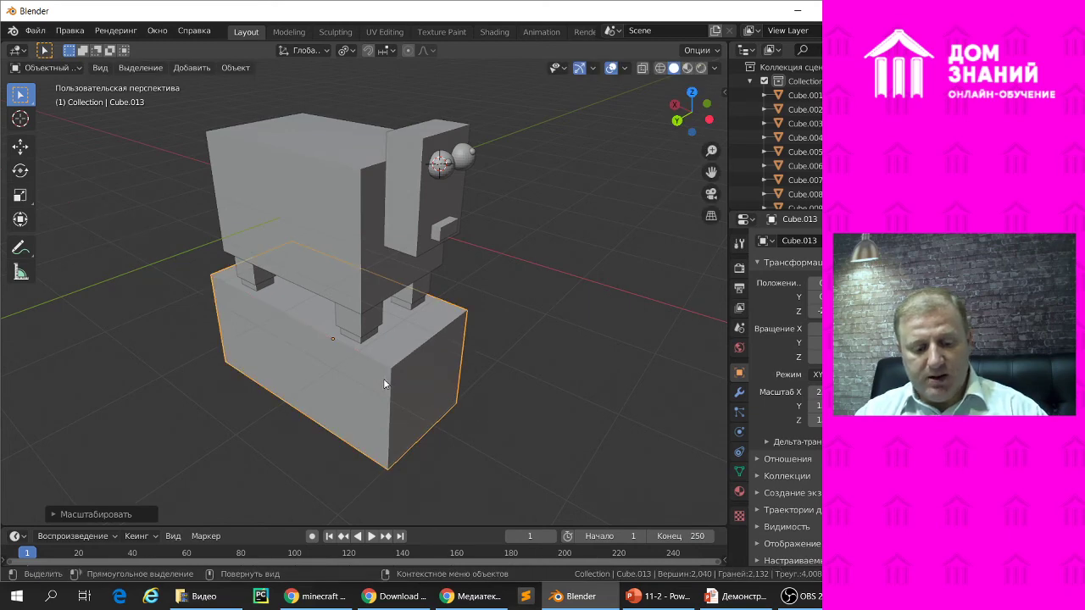
Stretch the pedestal along Y under the whole sheep and place the 3D cursor on it.
key(s)
key(y)
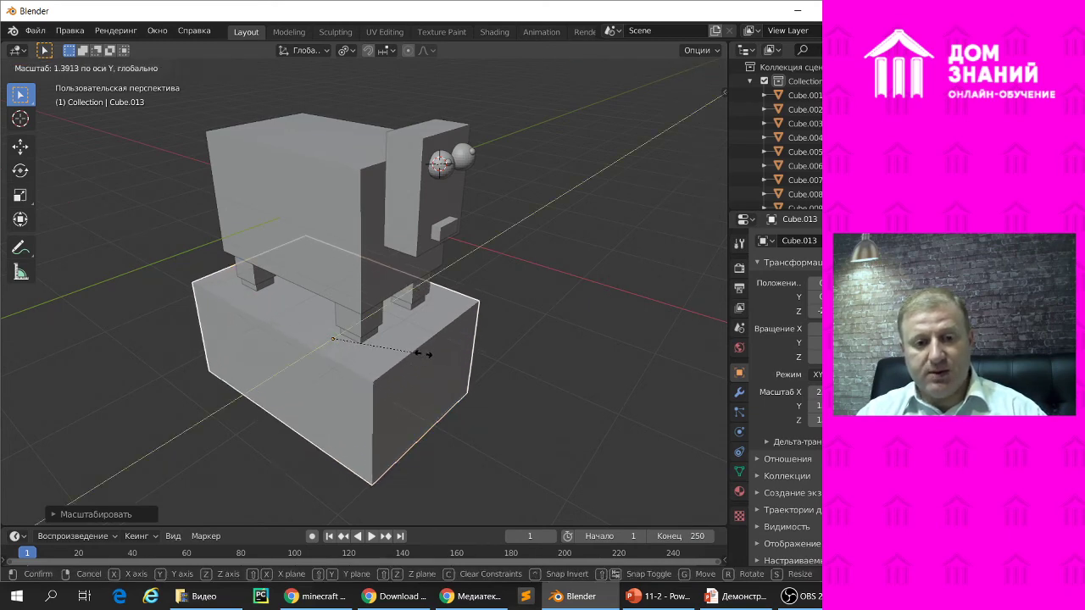
click(473, 404)
mouse_move(474, 404)
middle_down()
mouse_move(506, 378)
mouse_move(478, 378)
middle_up()
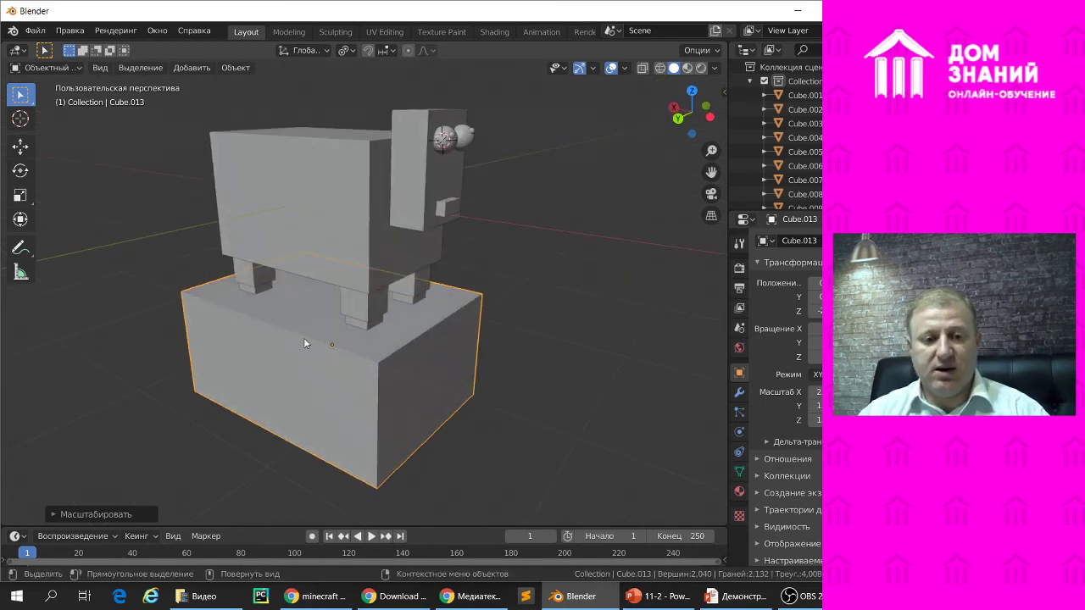
mouse_move(533, 304)
middle_down()
mouse_move(510, 320)
mouse_move(519, 316)
middle_up()
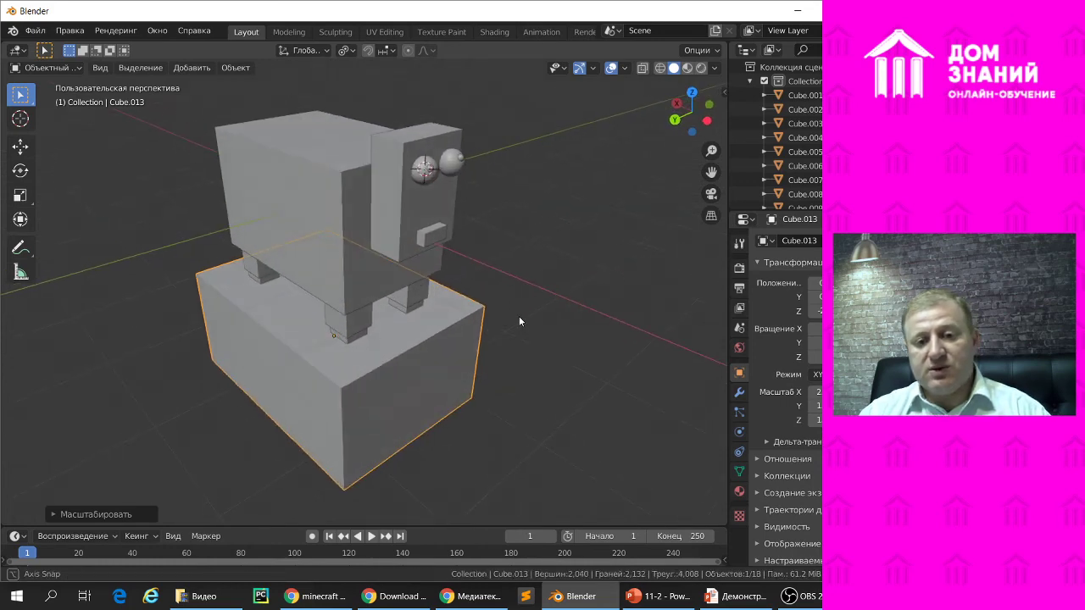
shift+right_click(463, 371)
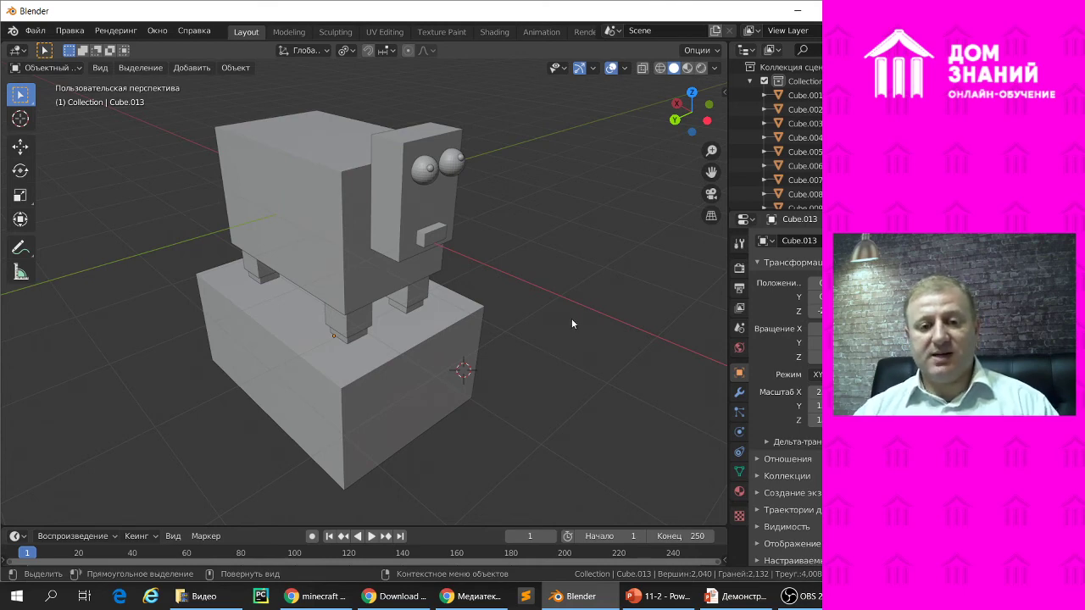
mouse_move(552, 320)
middle_down()
mouse_move(543, 307)
mouse_move(562, 323)
mouse_move(543, 298)
mouse_move(544, 309)
middle_up()
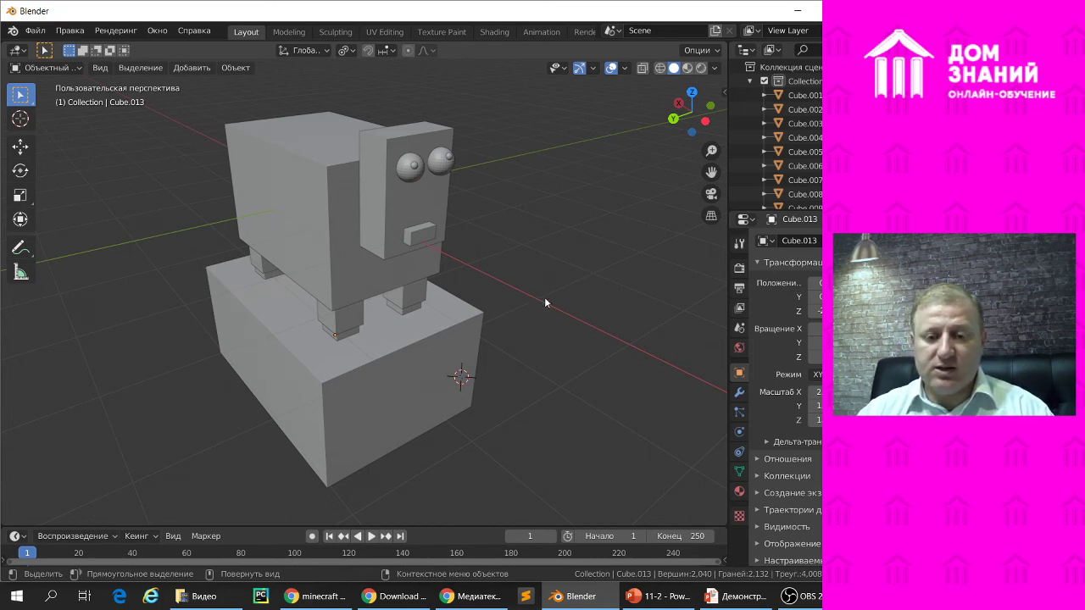
Advance the slideshow past the Овечка Minecraft slide, then switch to the media.prosv.ru browser.
click(744, 599)
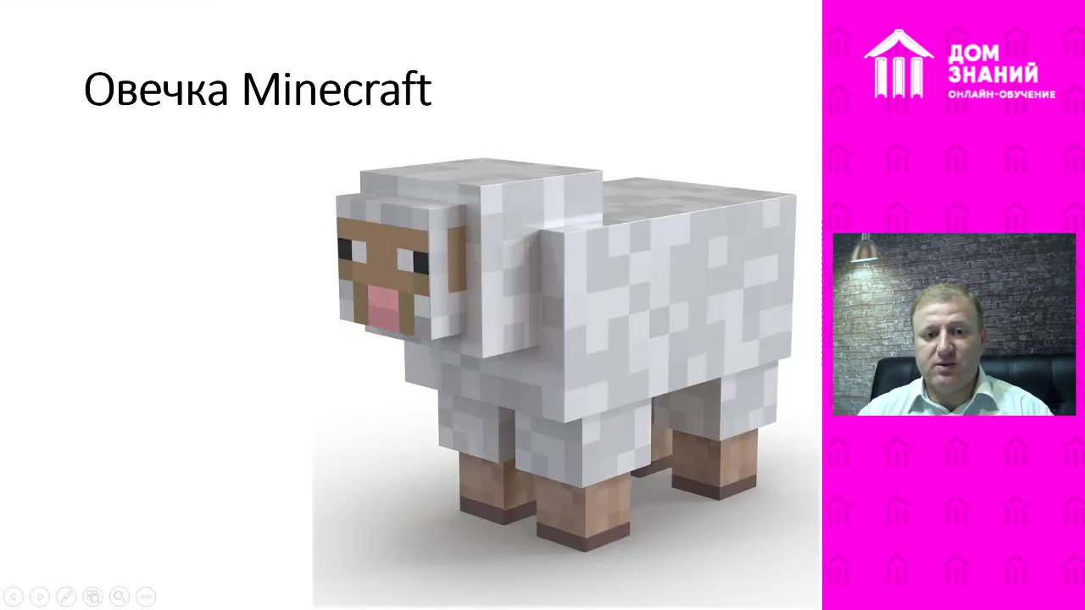
key(Right)
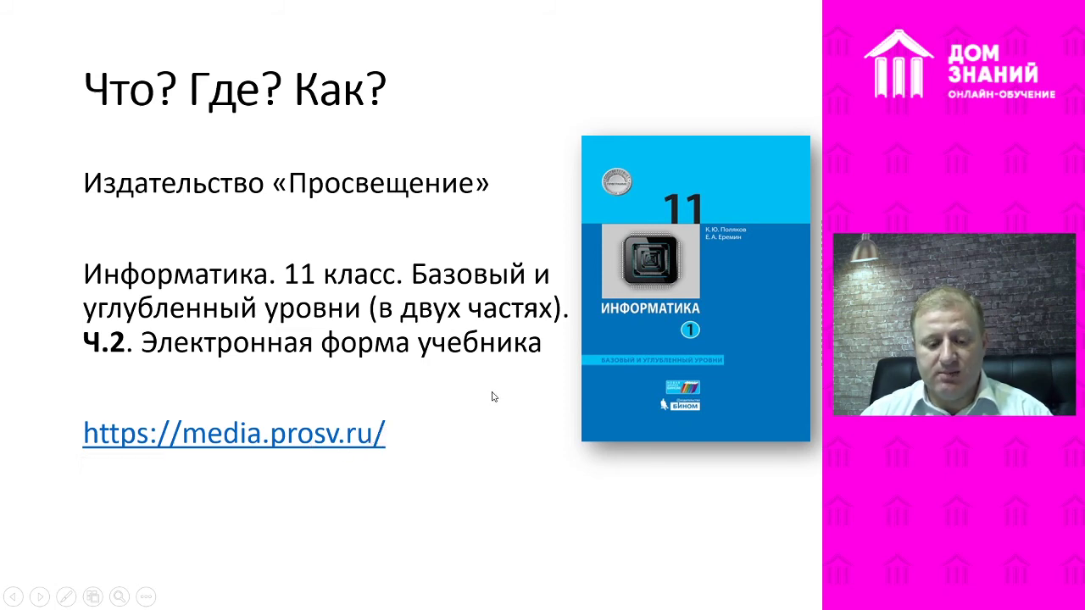
click(473, 598)
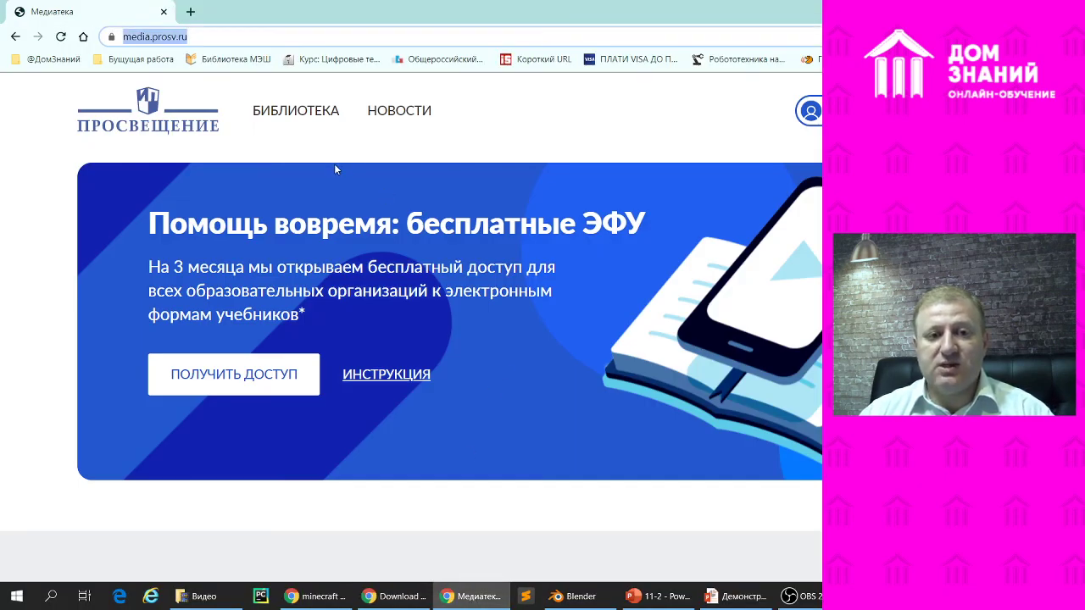
click(186, 37)
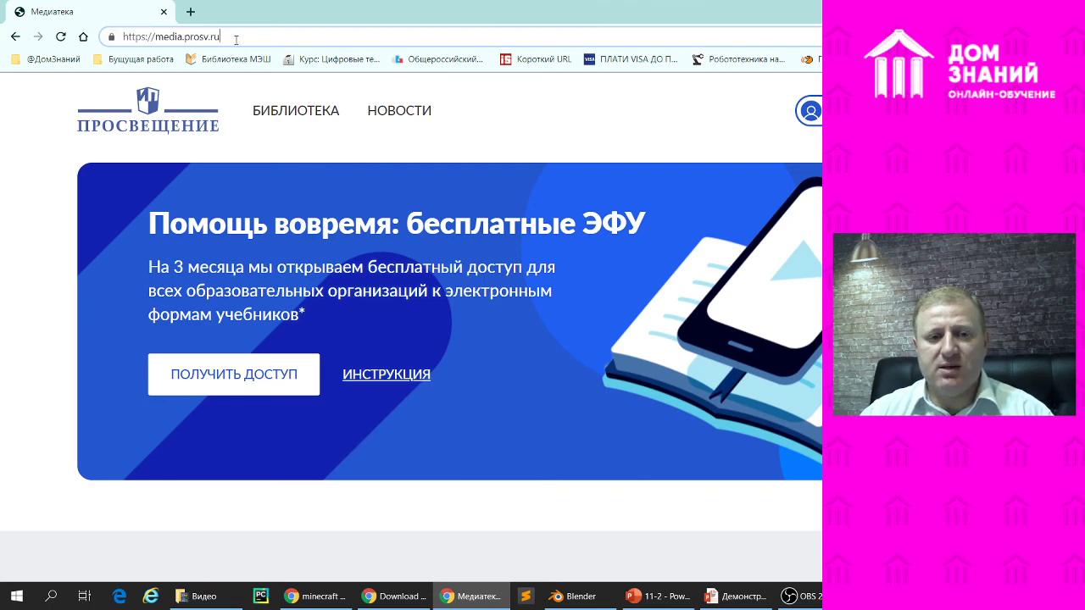
click(348, 192)
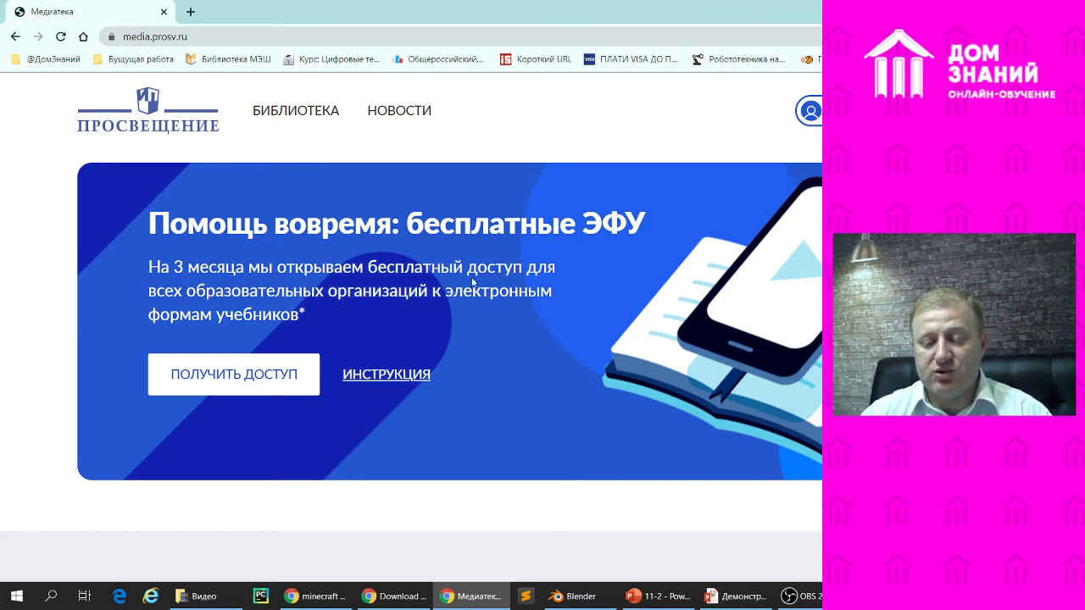
click(394, 378)
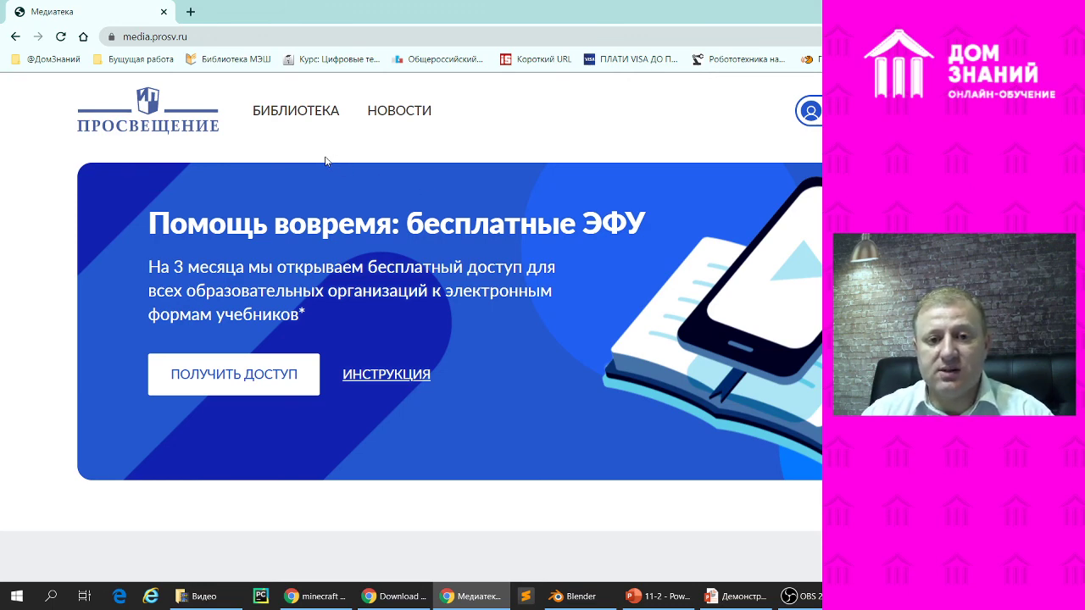
Open the site's Библиотека and filter it to 11 класс.
click(299, 116)
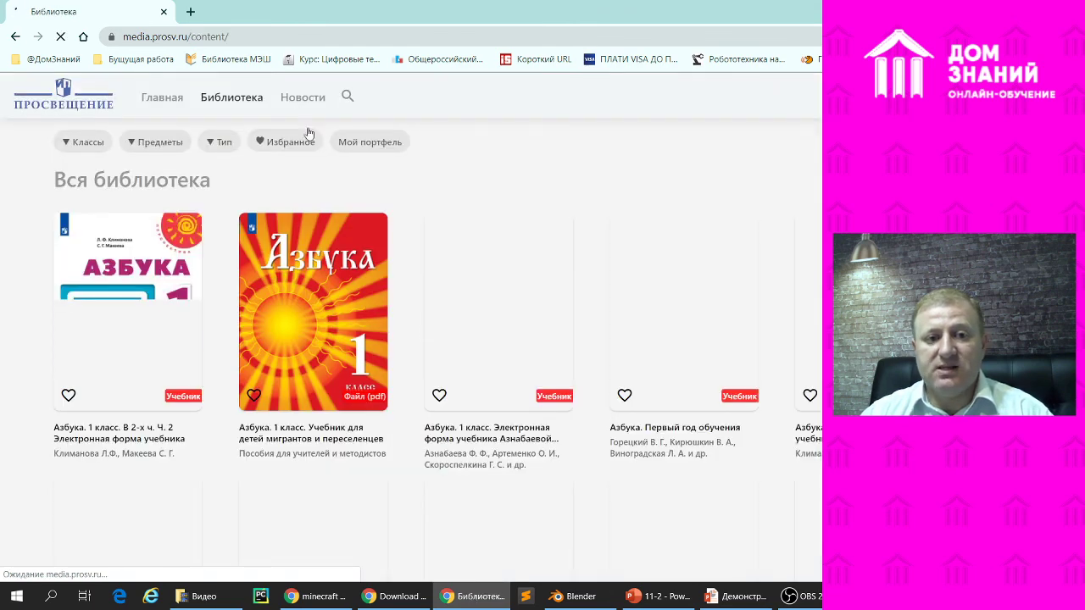
click(95, 146)
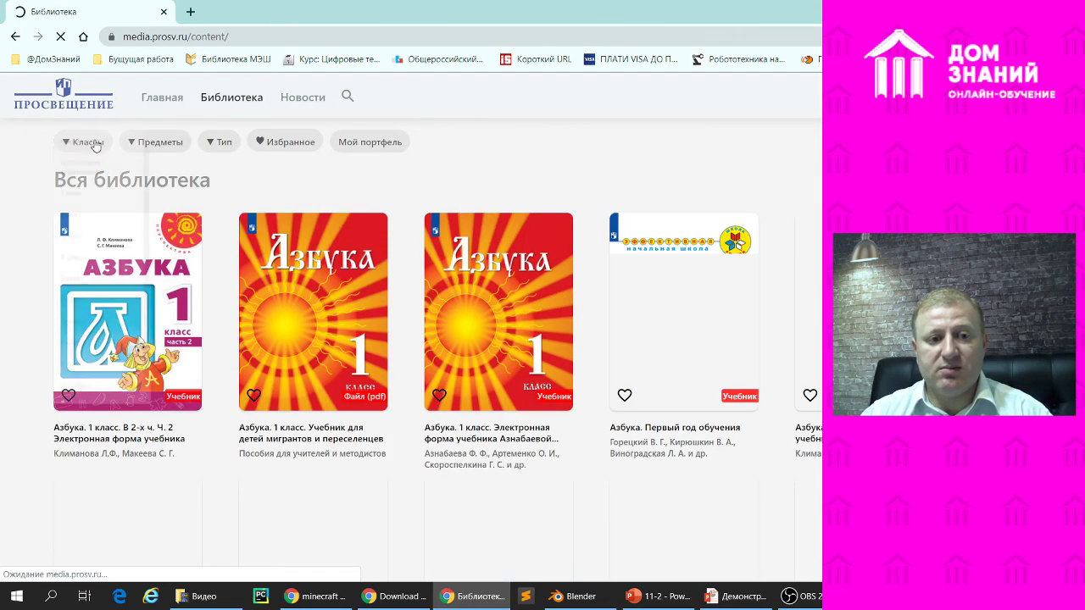
scroll(85, 455, down, 1)
click(85, 566)
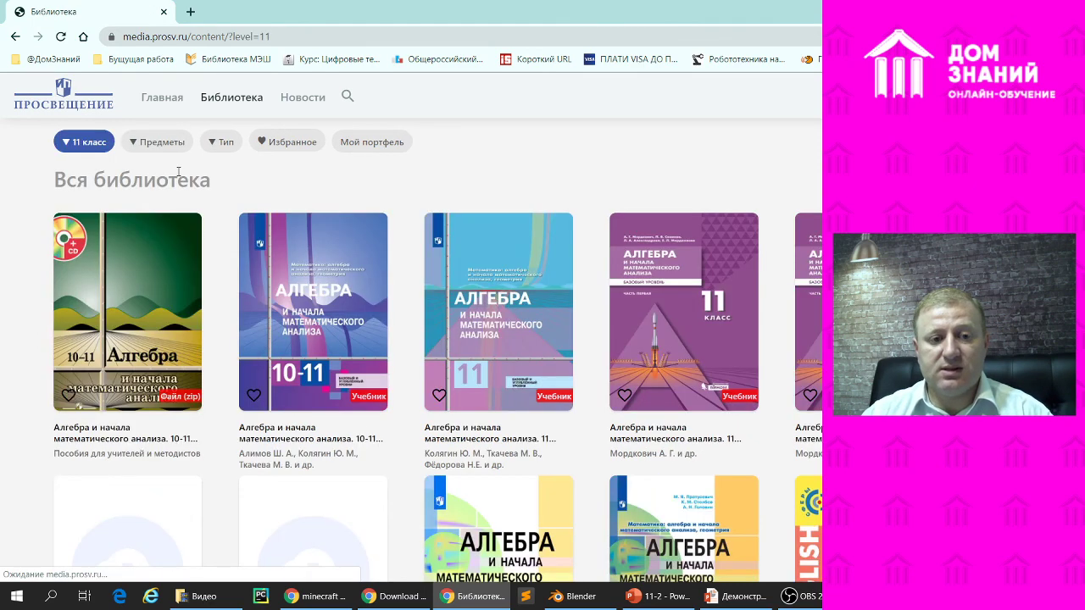
Filter the library to Информатика and open the Informatics 11 part 2 textbook page.
click(176, 144)
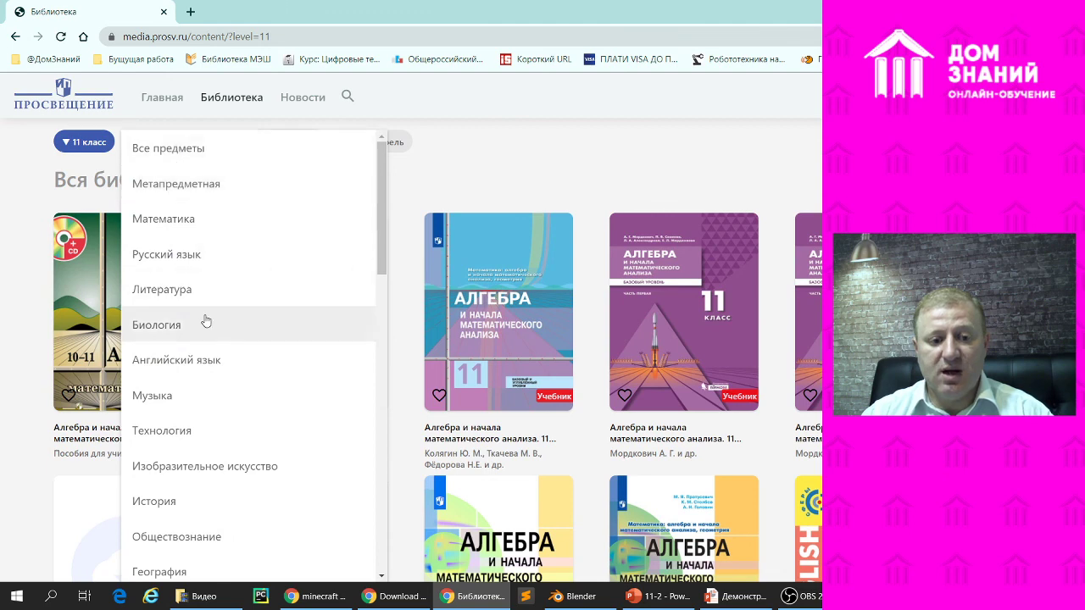
scroll(207, 339, down, 4)
scroll(220, 373, down, 2)
scroll(228, 373, down, 2)
scroll(212, 331, down, 1)
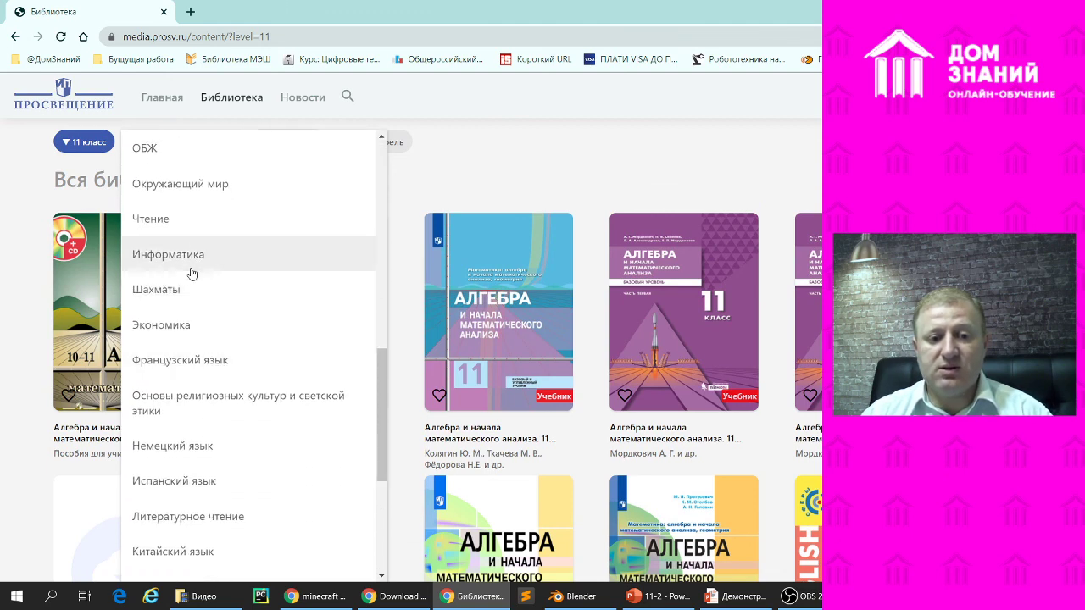
click(194, 254)
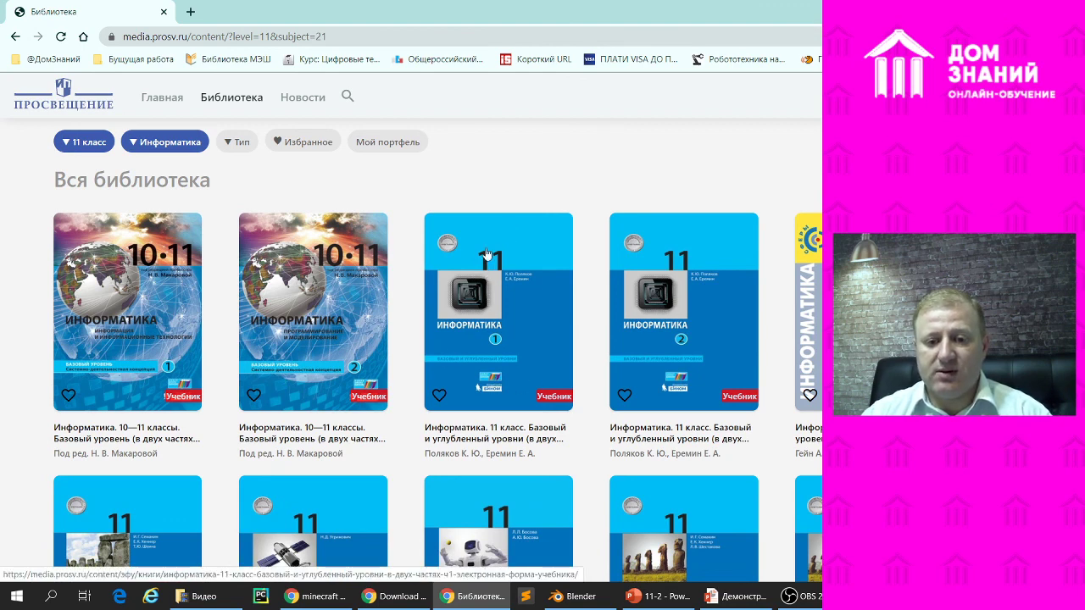
click(683, 336)
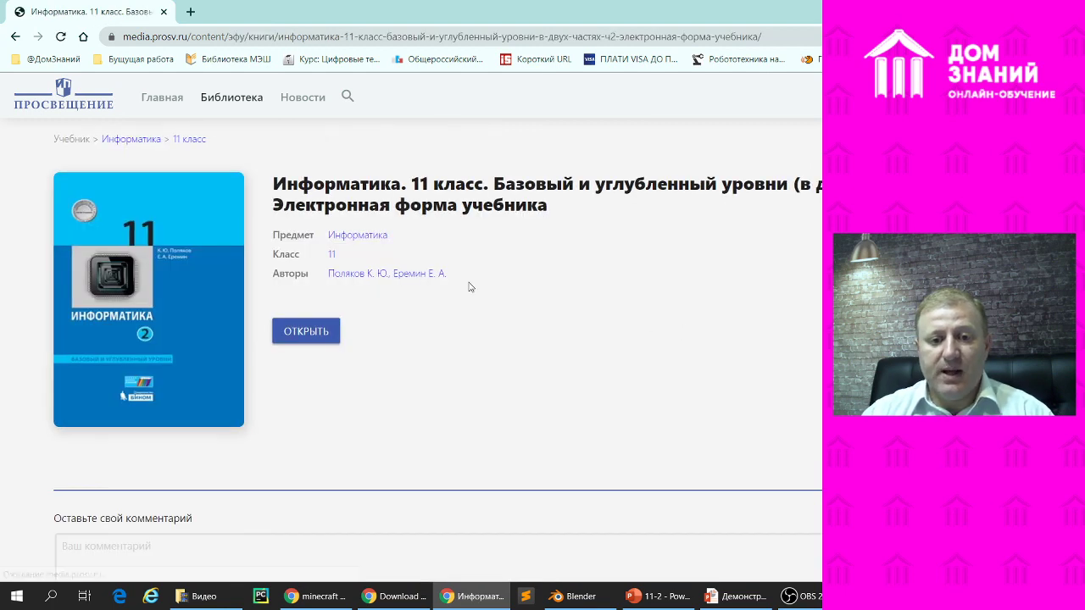
Open the part 2 e-book, hide its side panel and scroll to the Оглавление pages.
click(308, 333)
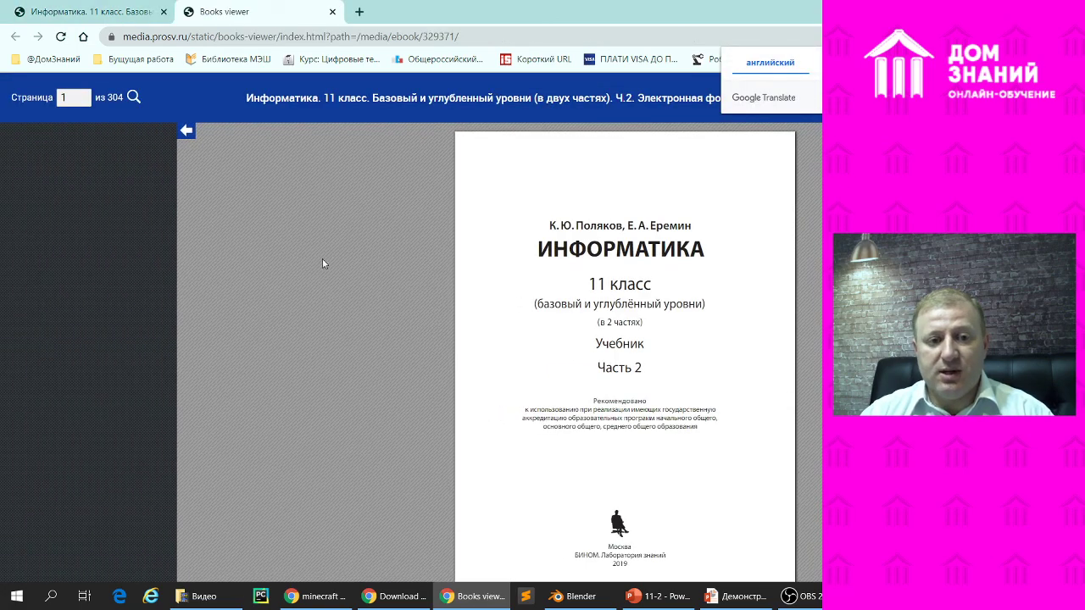
click(185, 131)
scroll(535, 317, down, 4)
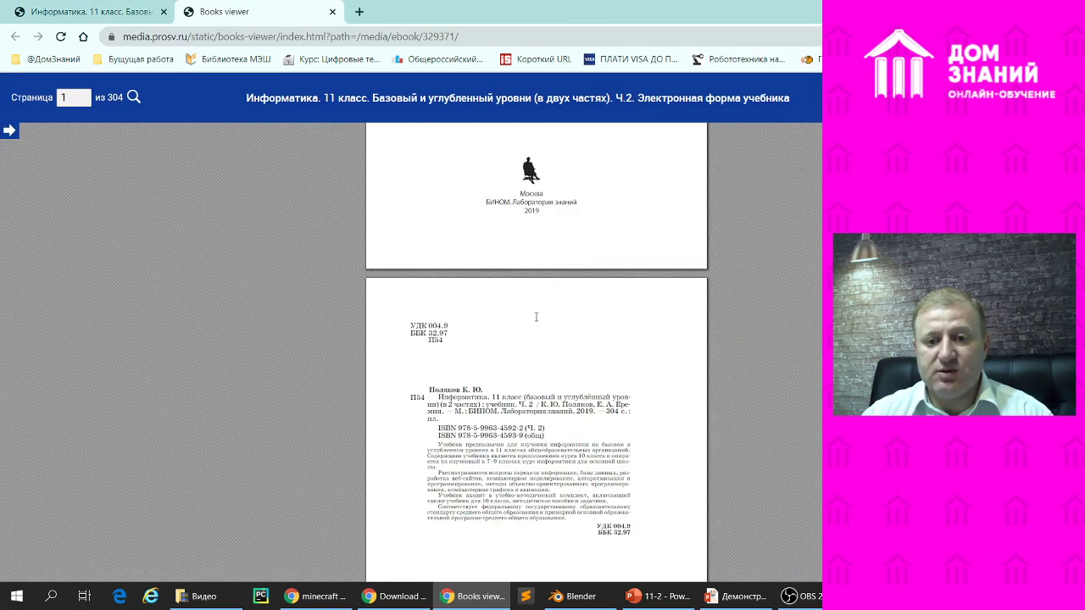
scroll(536, 317, down, 3)
scroll(701, 343, down, 6)
scroll(701, 343, down, 4)
scroll(702, 343, down, 3)
scroll(702, 343, down, 2)
scroll(702, 343, down, 1)
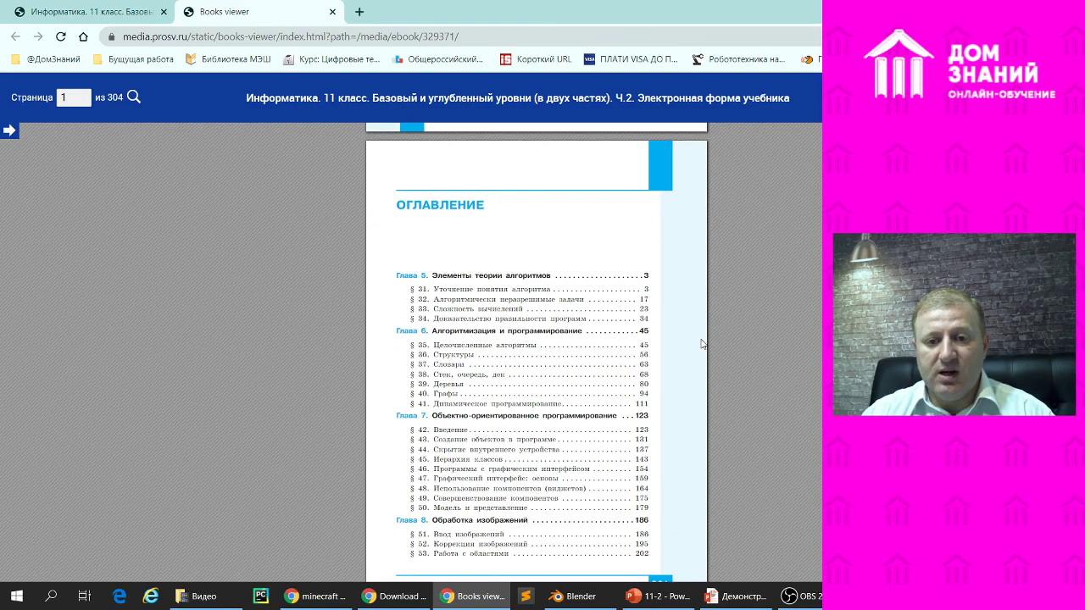
scroll(701, 343, down, 5)
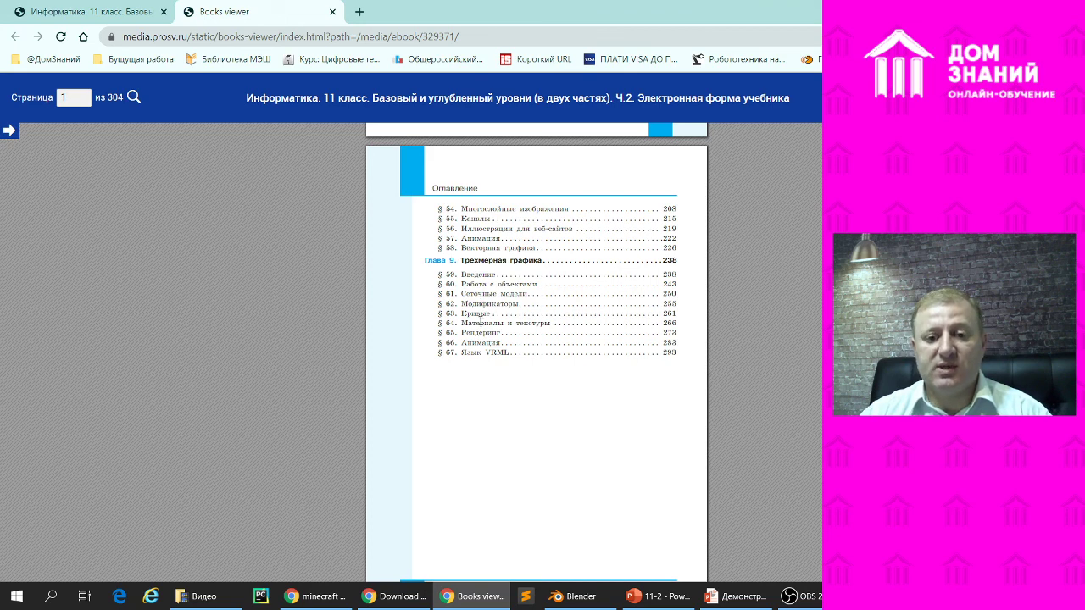
Highlight 'Материалы и текстуры' in the contents, then return to the details page and slideshow.
drag(462, 324, 552, 323)
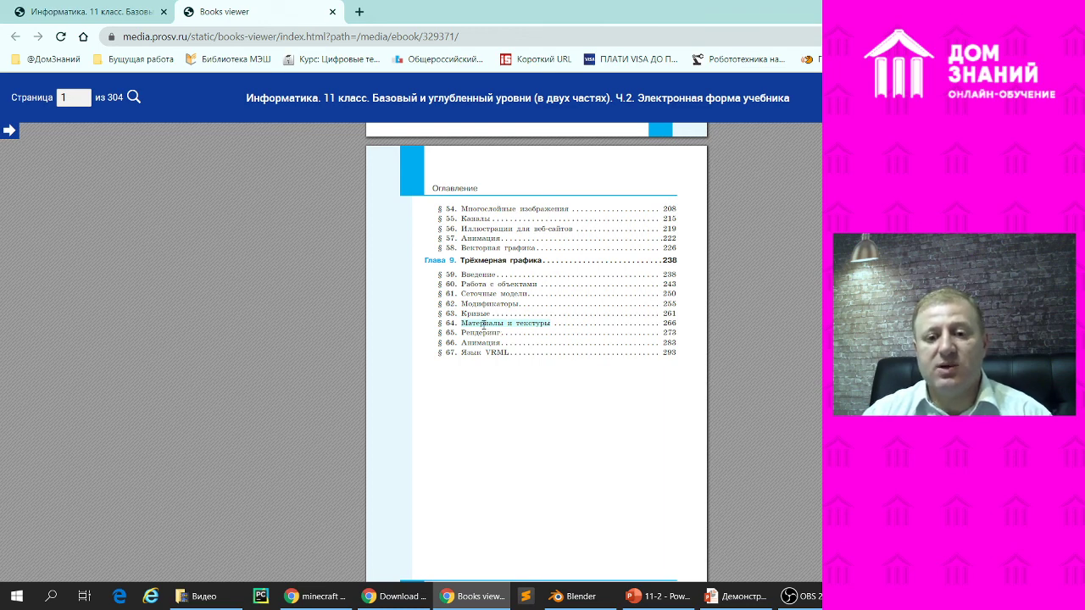
click(490, 306)
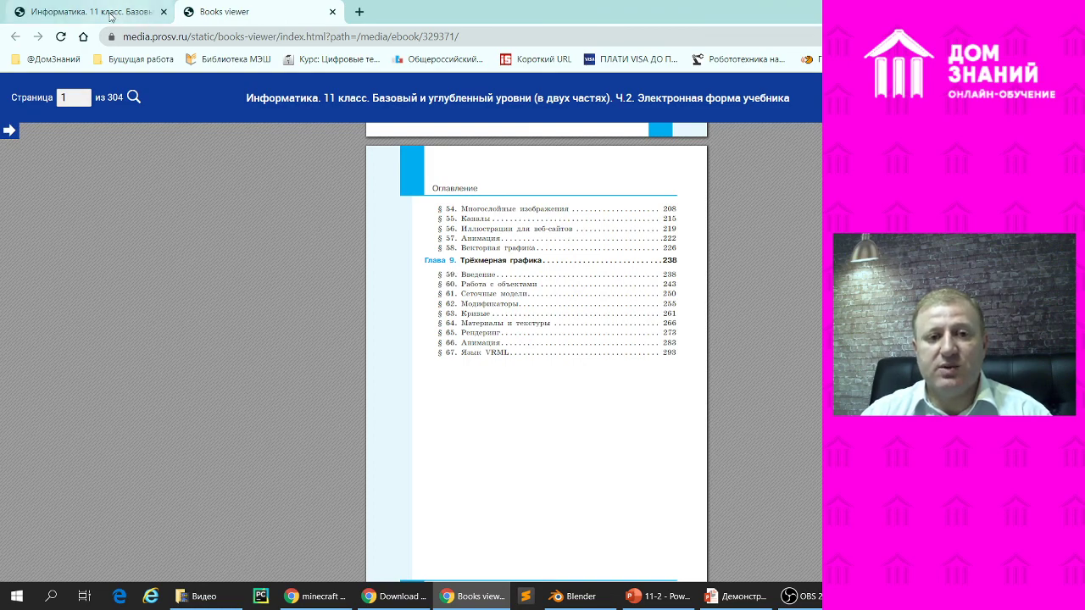
click(110, 17)
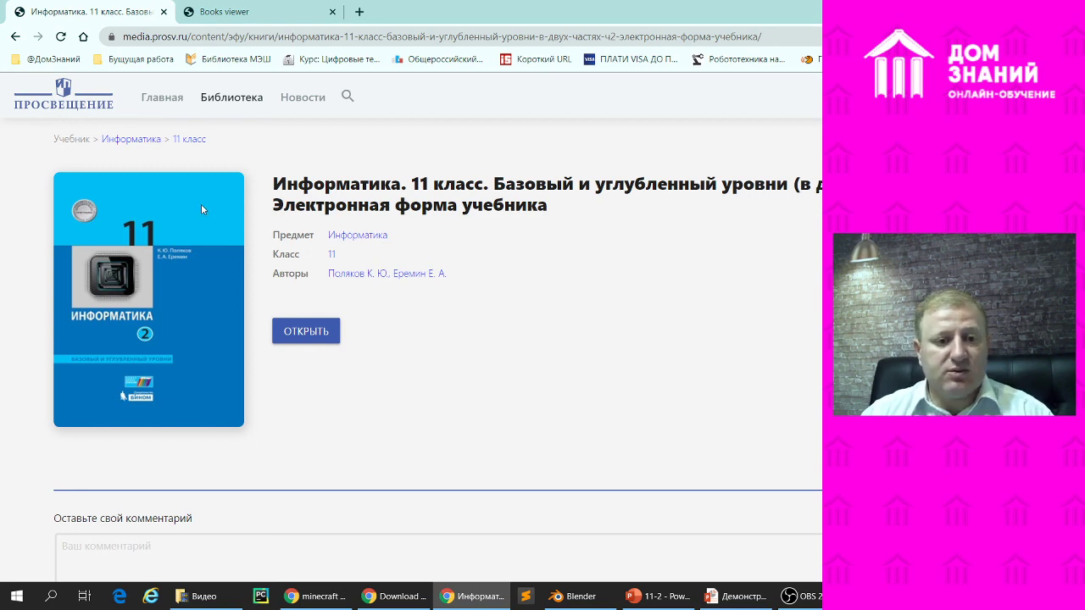
click(741, 603)
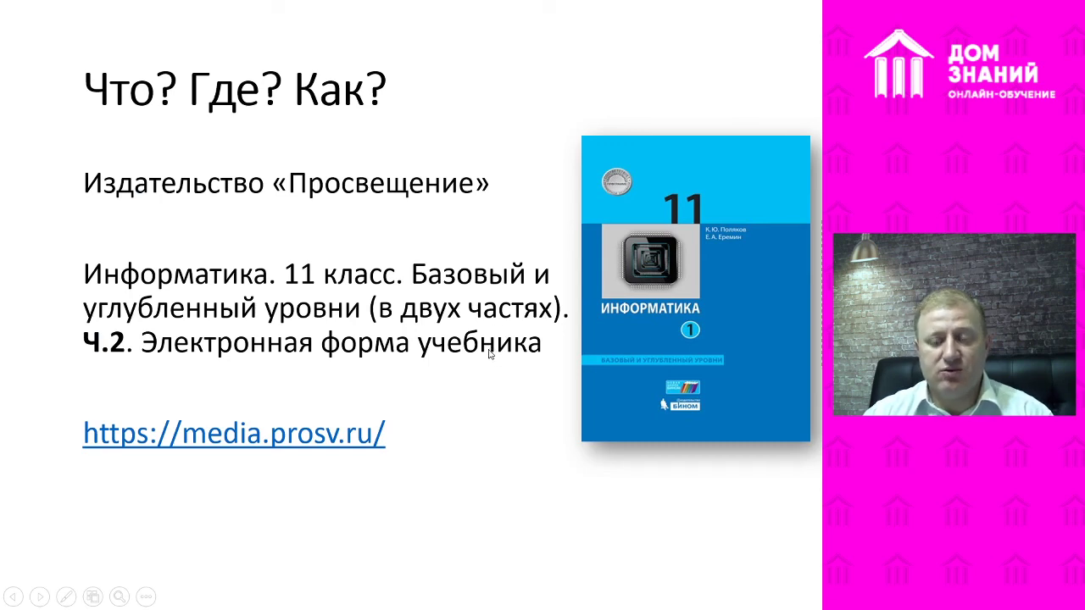
Move the slideshow to the closing ИНФОРМАТИКА 11 КЛАСС slide with the Дом Знаний logo.
key(Left)
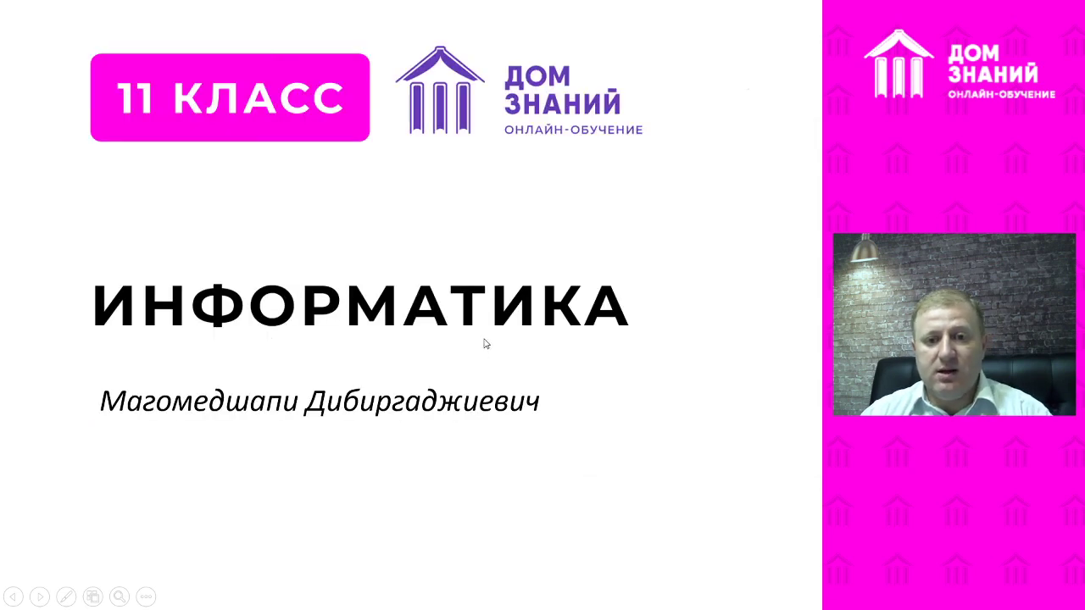